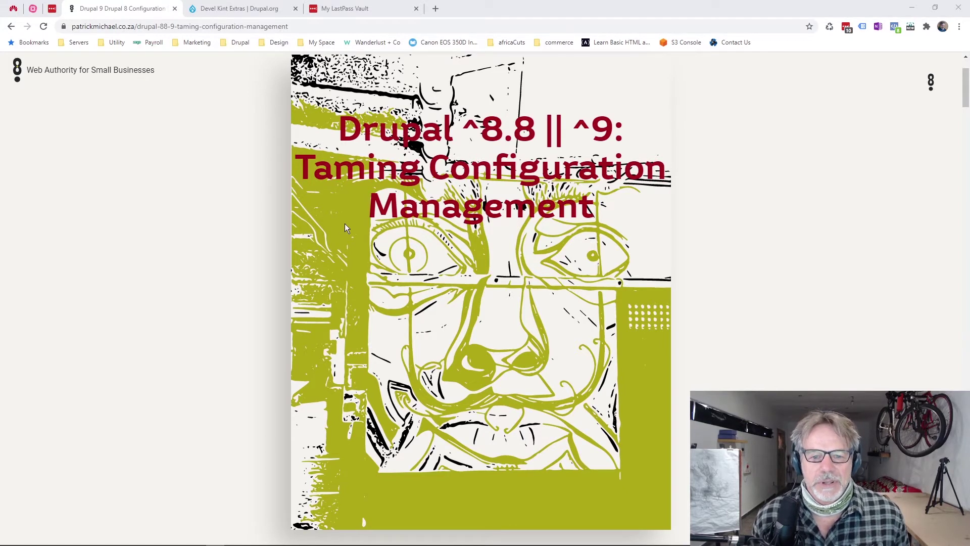
Scroll down to 'The modules I have used' section and zoom the page to 150%.
scroll(346, 228, "down", 3)
scroll(271, 222, "down", 3)
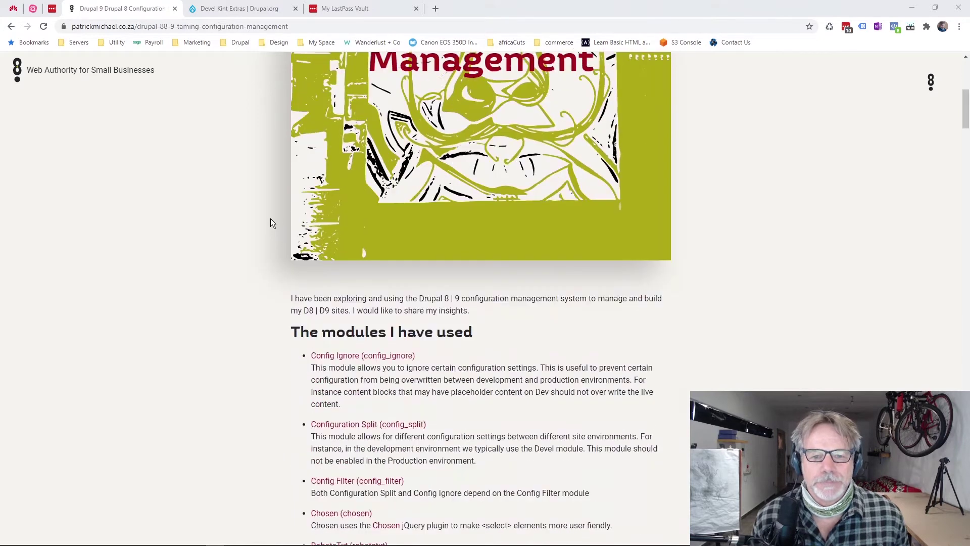
scroll(273, 178, "down", 1)
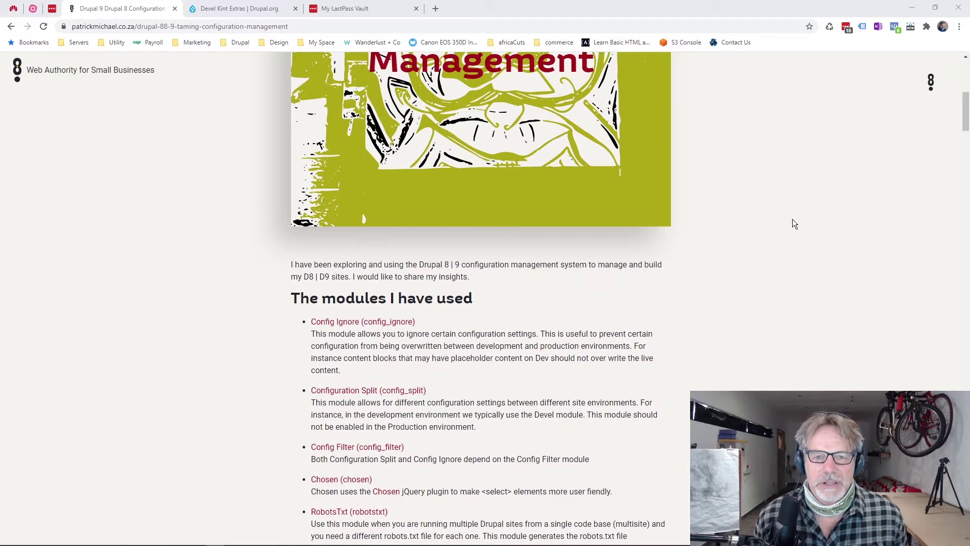
scroll(777, 198, "down", 3)
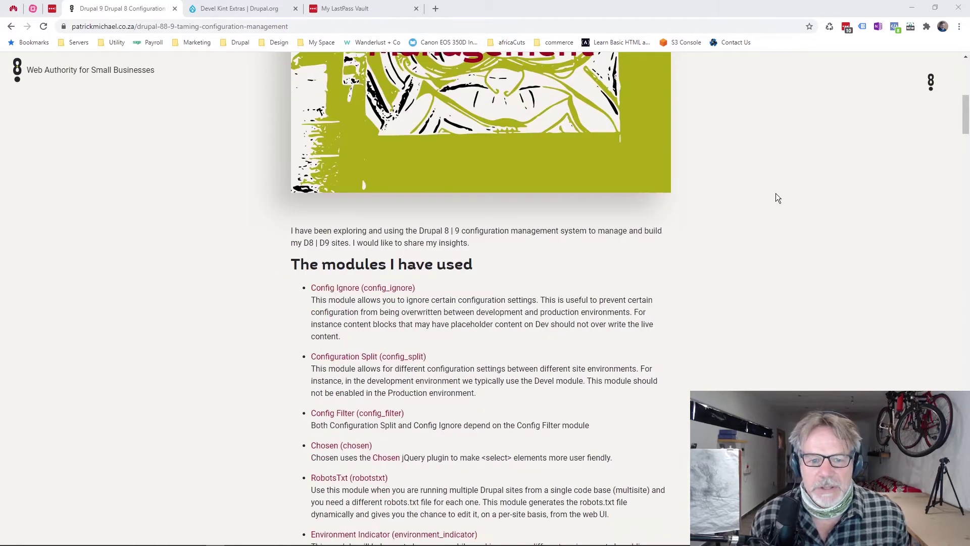
scroll(777, 196, "down", 1)
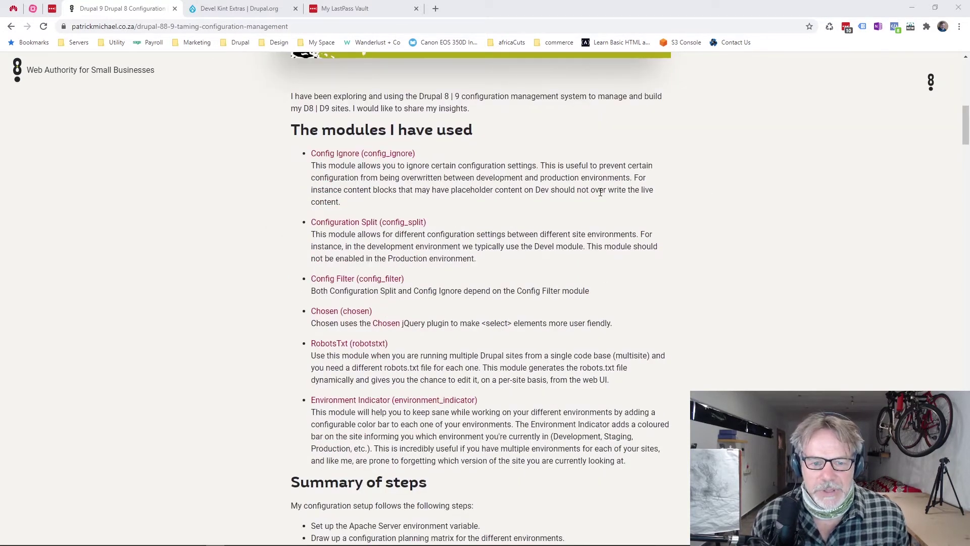
key("ctrl+plus")
key("ctrl+plus")
key("ctrl+plus")
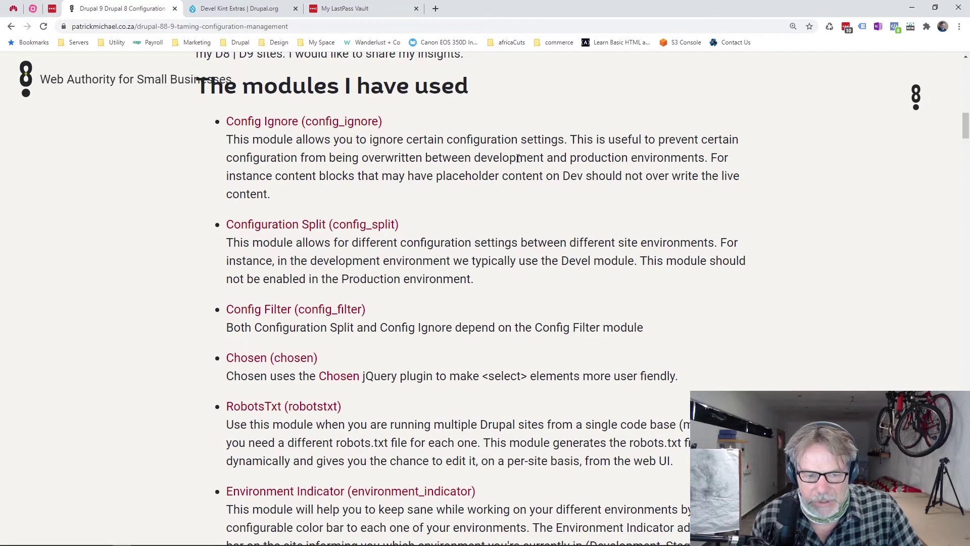
Scroll through the module descriptions past Environment Indicator to the Summary of steps section.
scroll(456, 146, "down", 1)
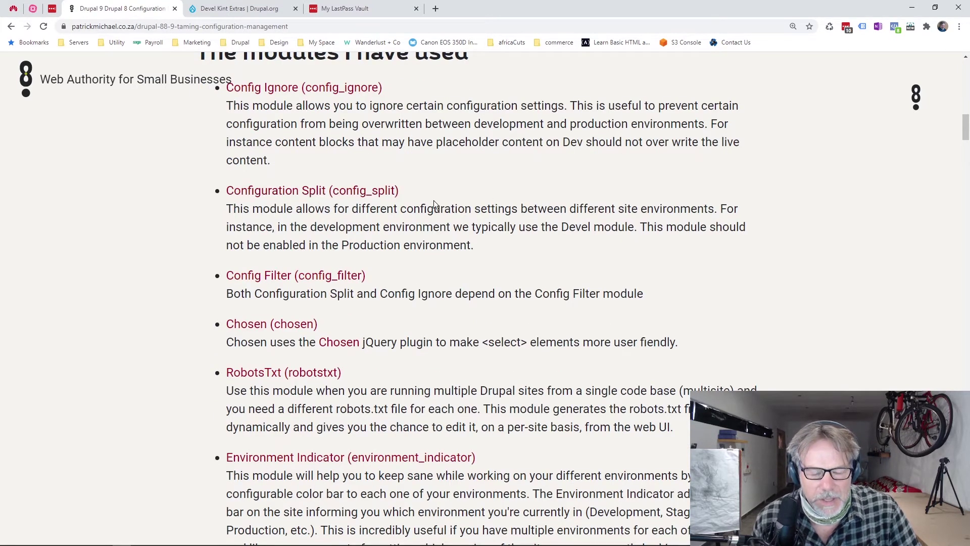
scroll(423, 190, "down", 1)
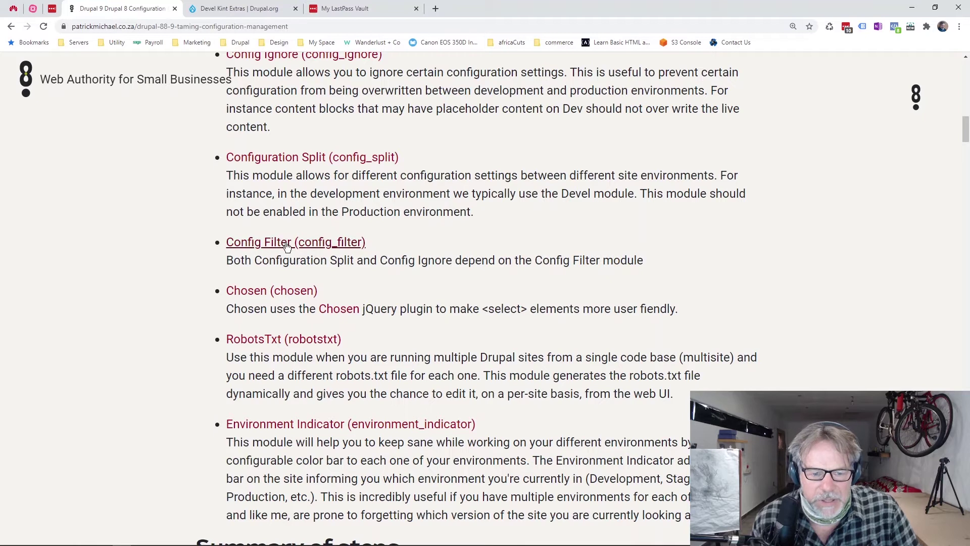
scroll(405, 249, "down", 1)
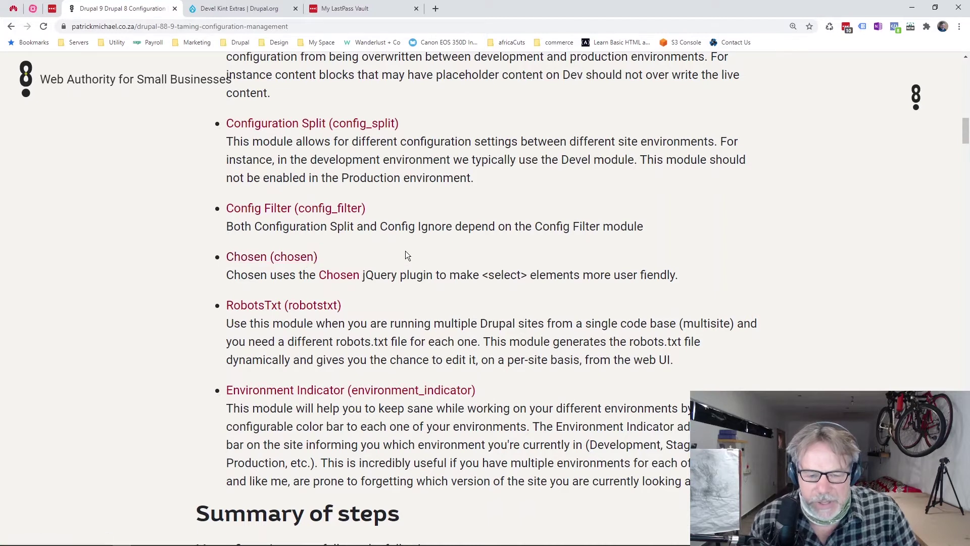
scroll(406, 251, "down", 1)
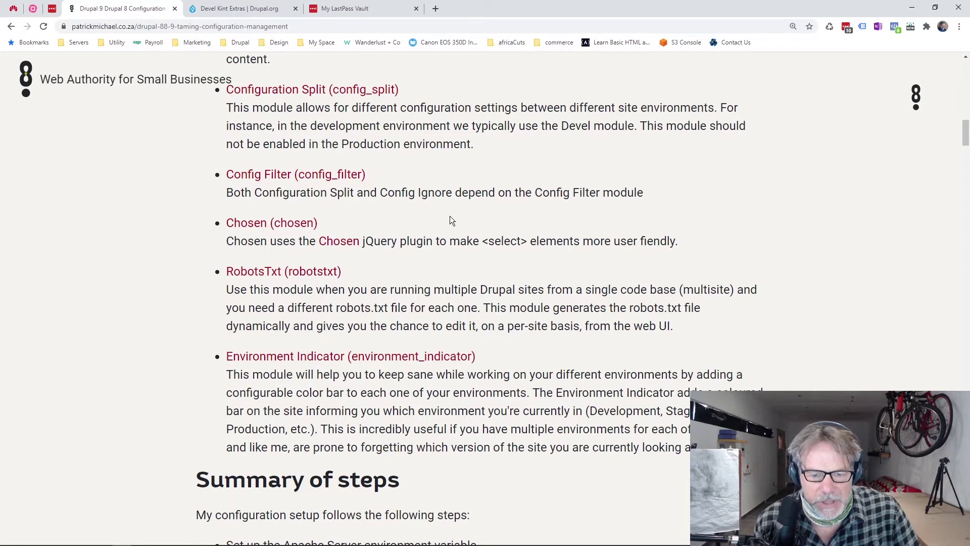
scroll(470, 246, "down", 1)
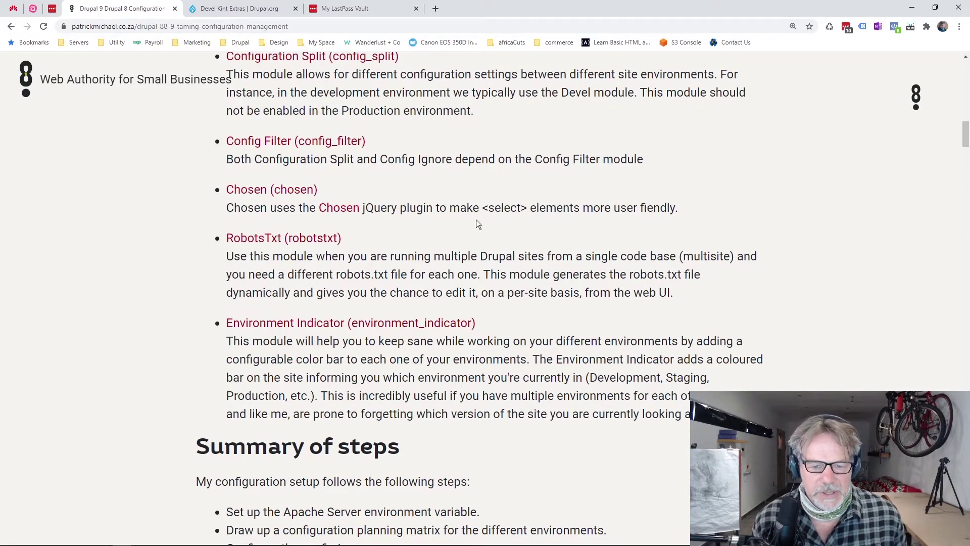
scroll(484, 260, "down", 1)
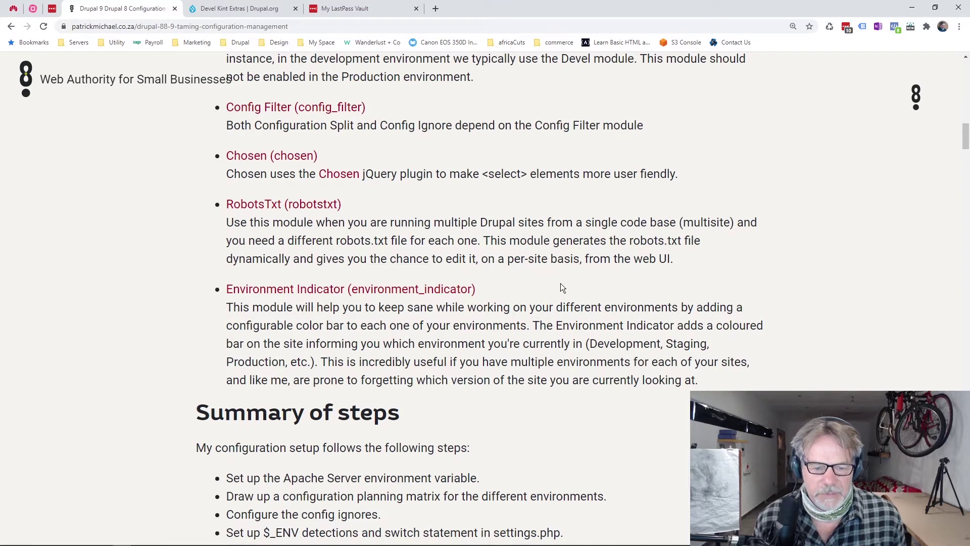
scroll(562, 287, "down", 3)
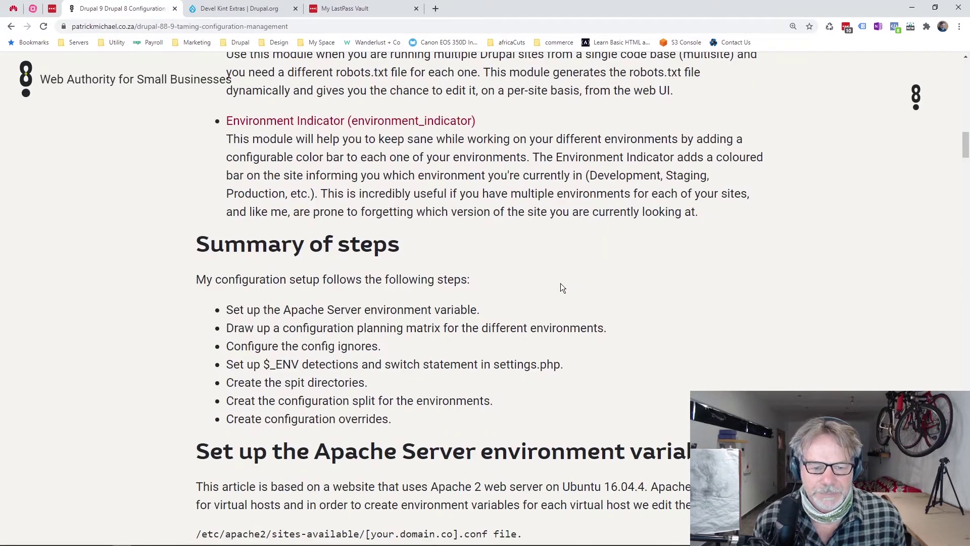
Scroll past Summary of steps to the Apache environment variable section's VirtualHost SetEnv example.
scroll(562, 287, "down", 1)
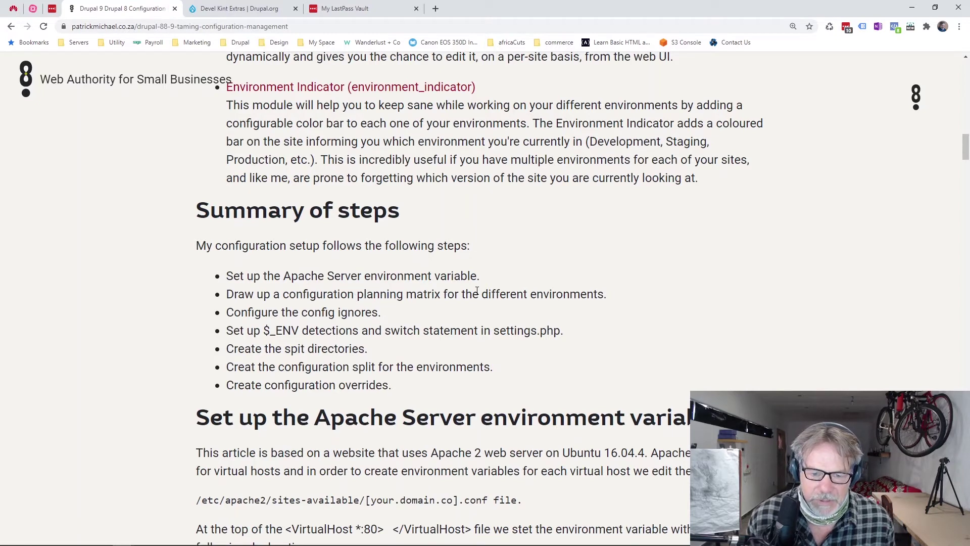
scroll(399, 283, "down", 1)
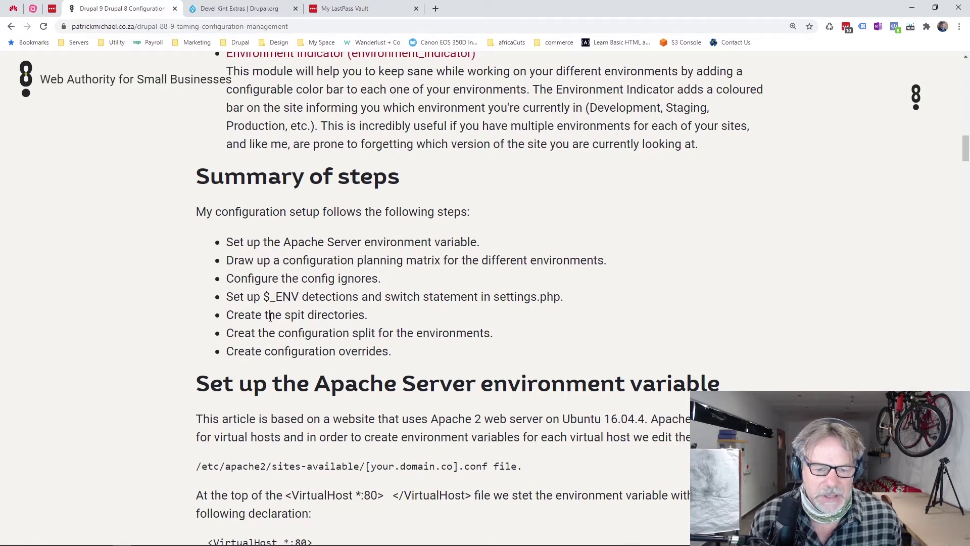
scroll(271, 317, "down", 1)
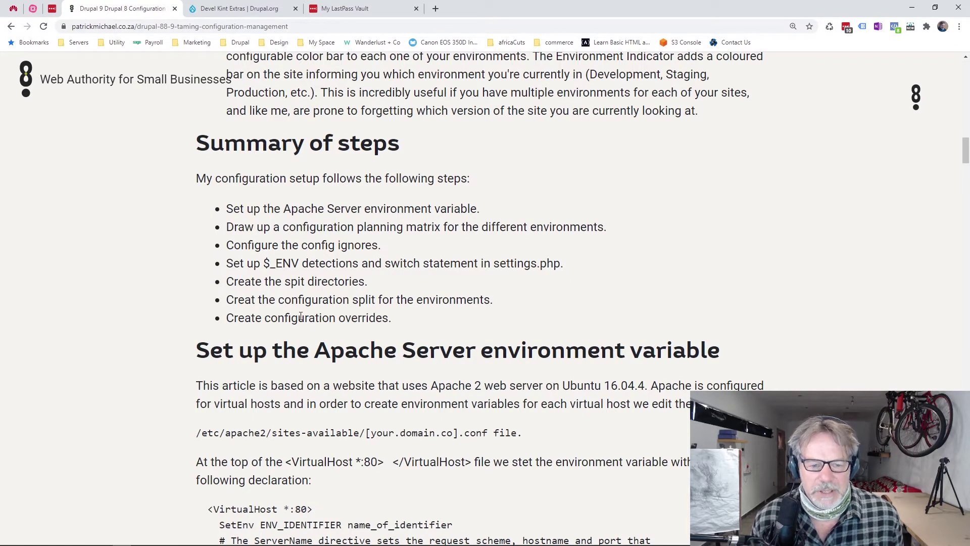
scroll(303, 313, "down", 1)
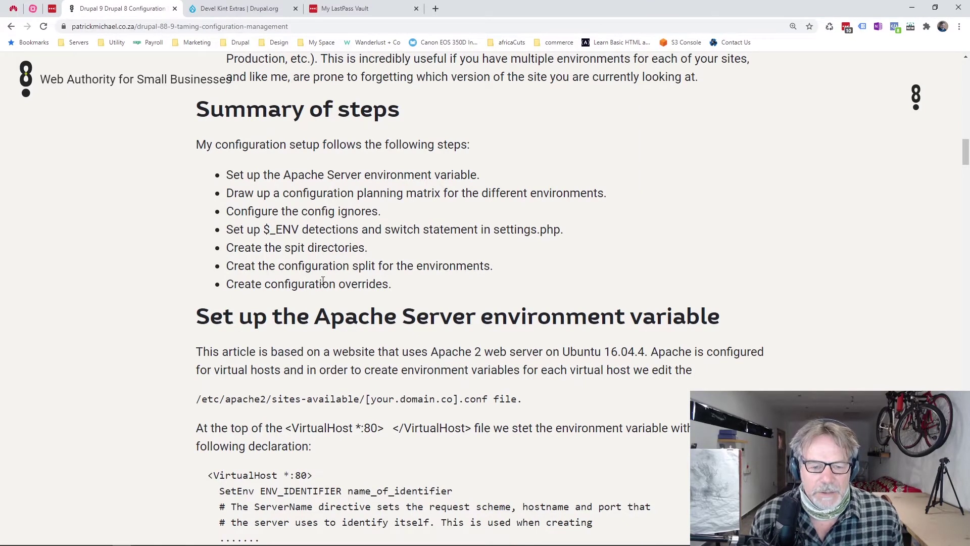
scroll(323, 282, "down", 1)
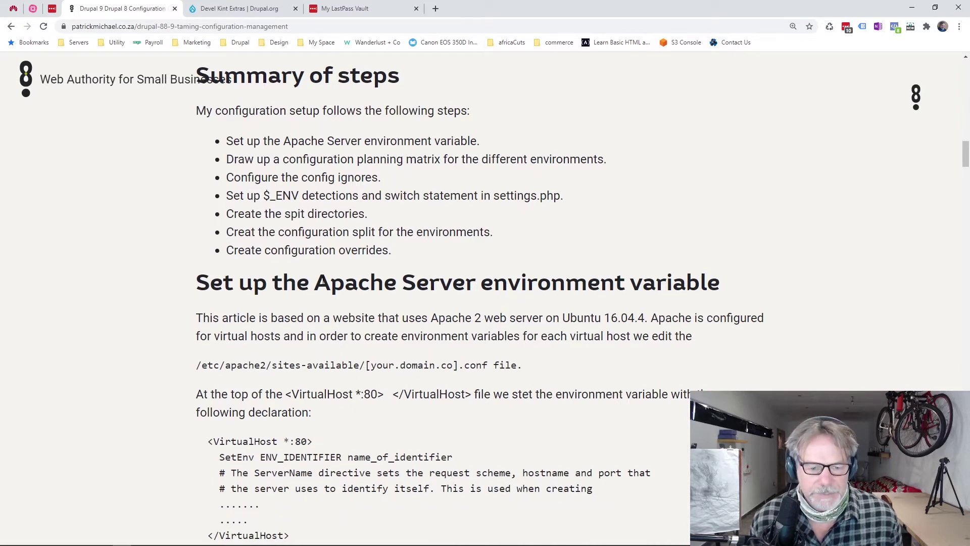
scroll(322, 281, "up", 1)
scroll(323, 281, "down", 2)
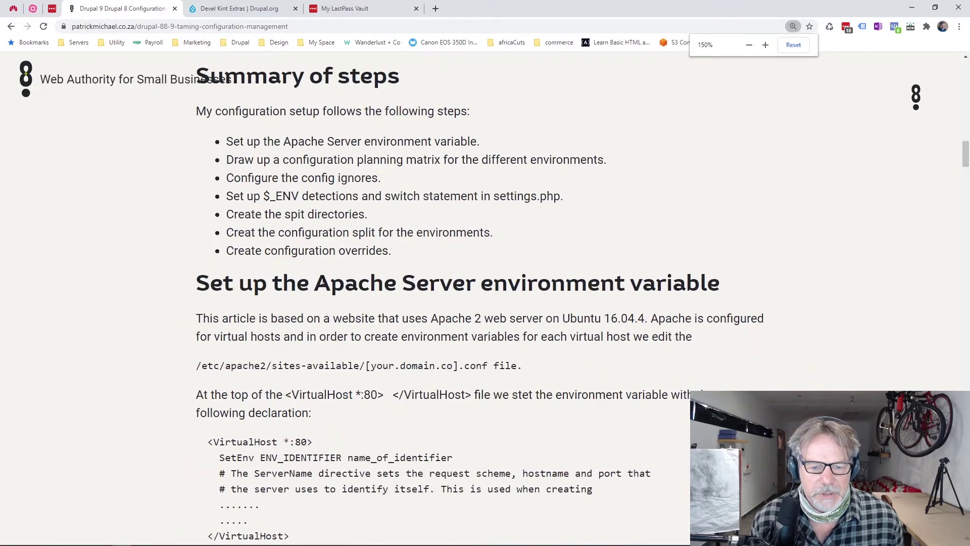
scroll(323, 281, "down", 1)
scroll(323, 281, "up", 2)
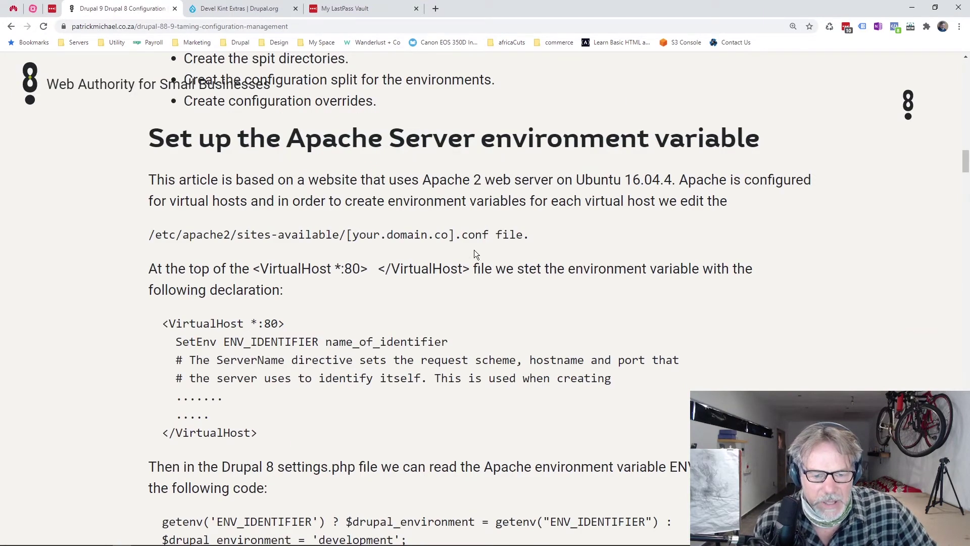
Scroll to the settings.php snippet that reads getenv('ENV_IDENTIFIER').
scroll(445, 255, "down", 1)
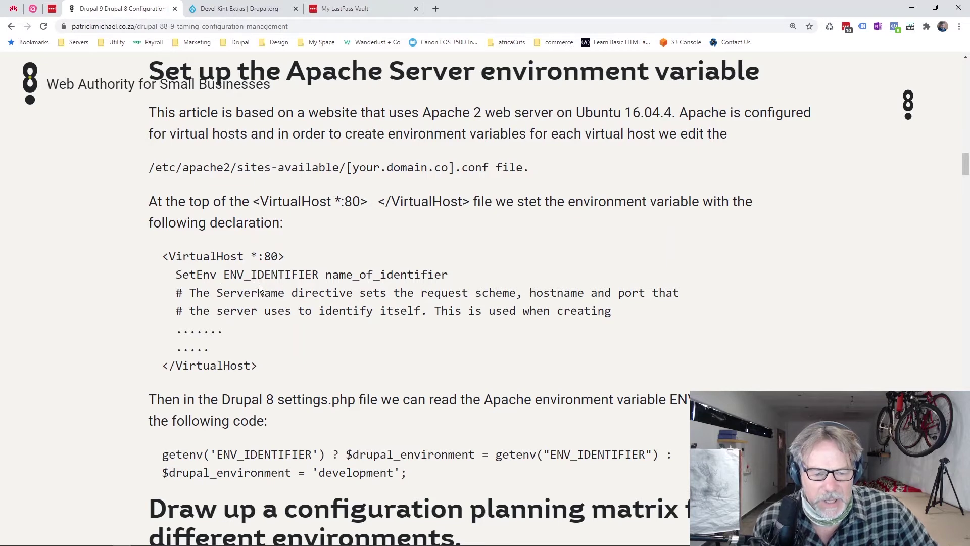
scroll(233, 273, "down", 1)
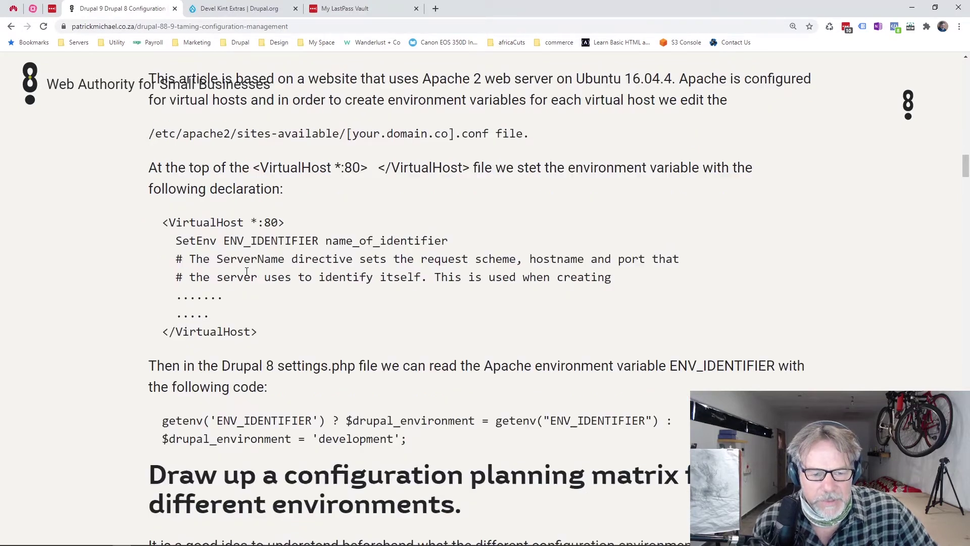
scroll(251, 253, "down", 1)
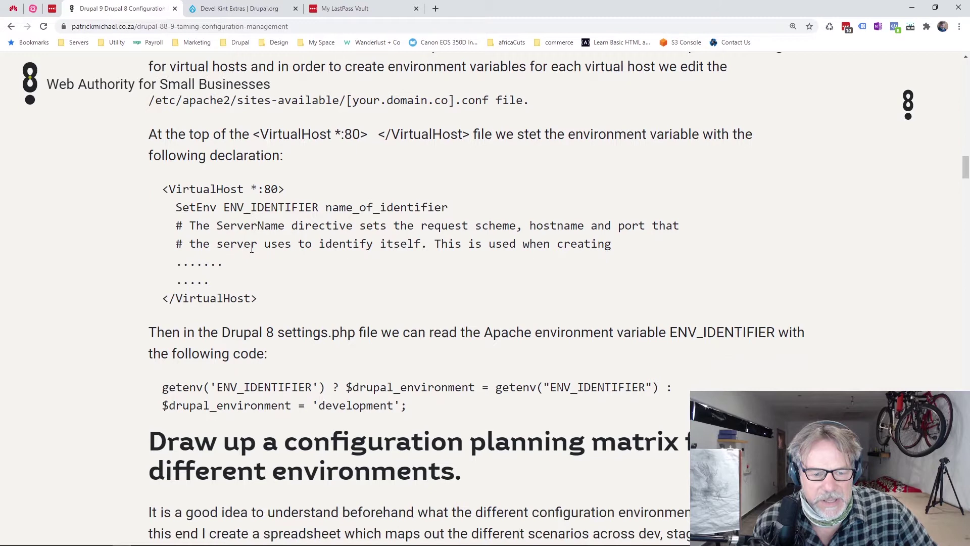
scroll(210, 326, "down", 1)
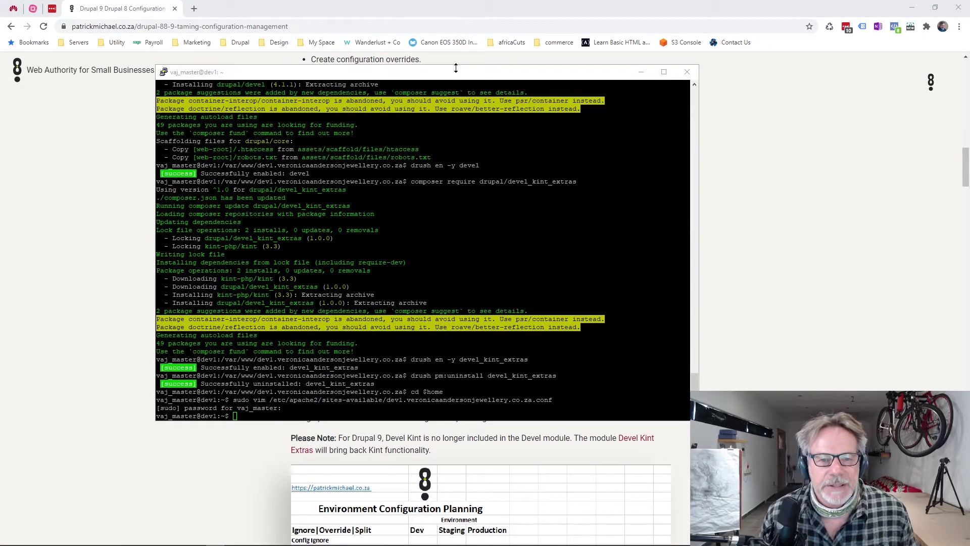
Rerun the sudo vim command for the site's sites-available .conf file in PuTTY.
left_click(472, 78)
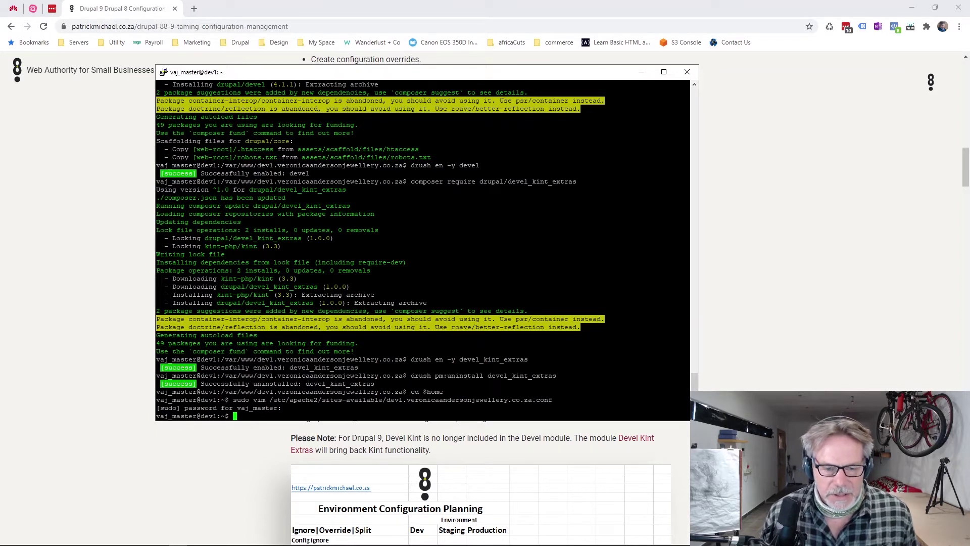
key("Up")
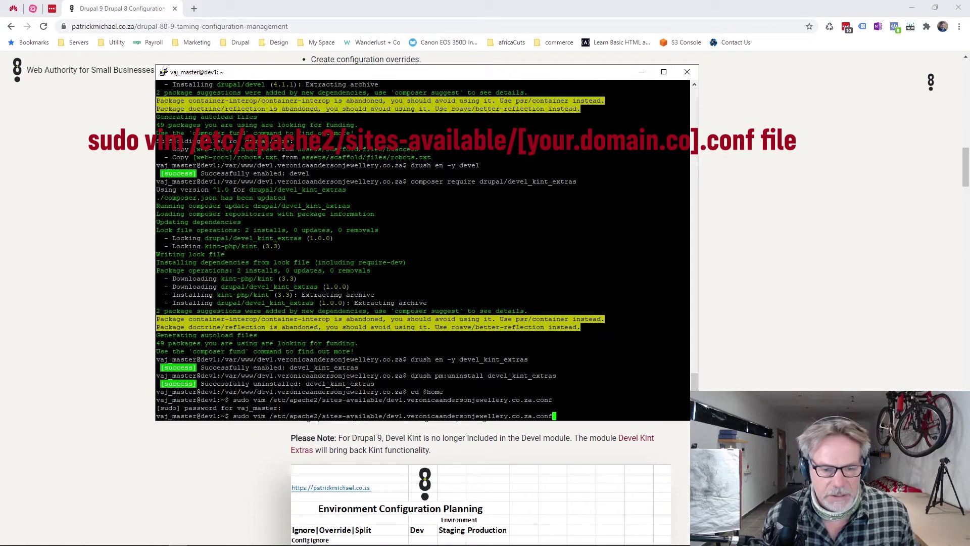
key("Return")
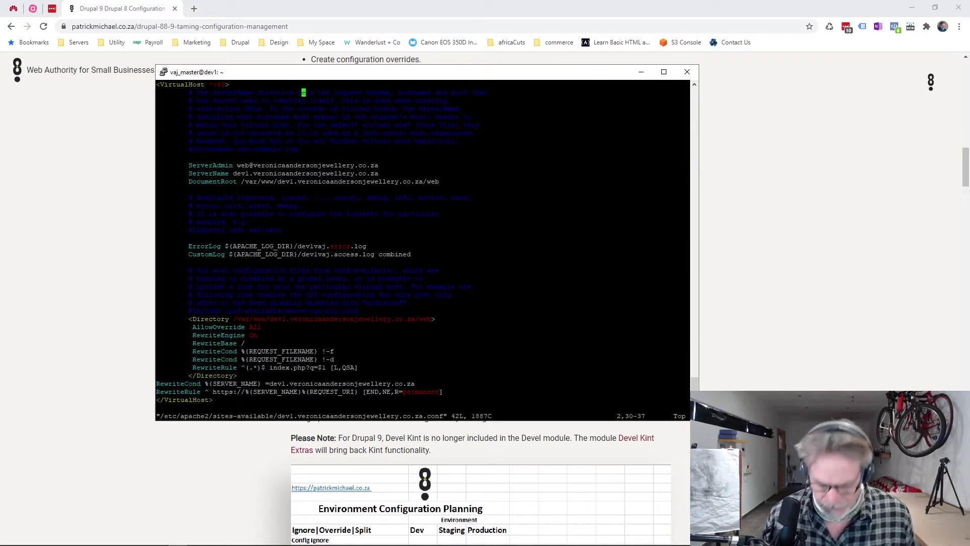
Insert a 'SetEnv DRUPAL_ENV dev' line below the <VirtualHost> opening.
key("k")
key("o")
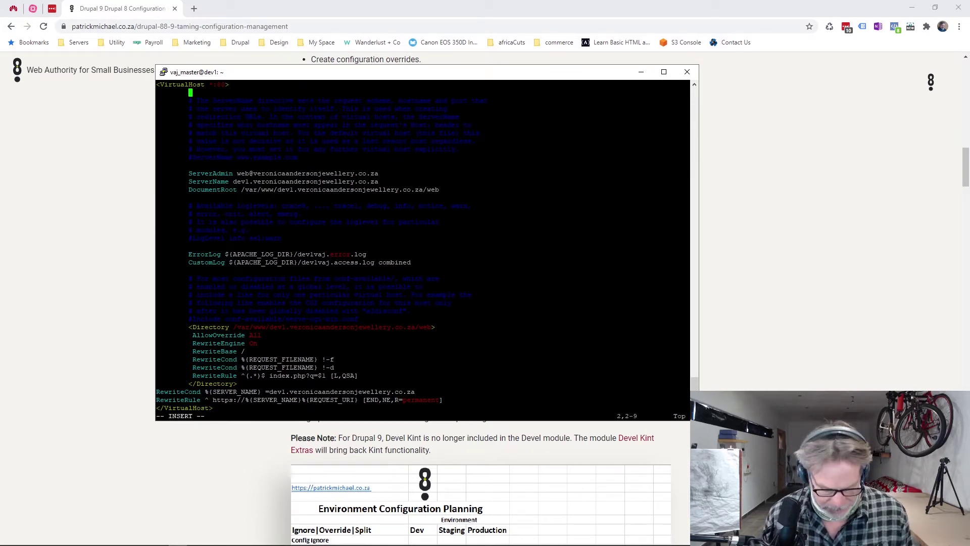
type("Set")
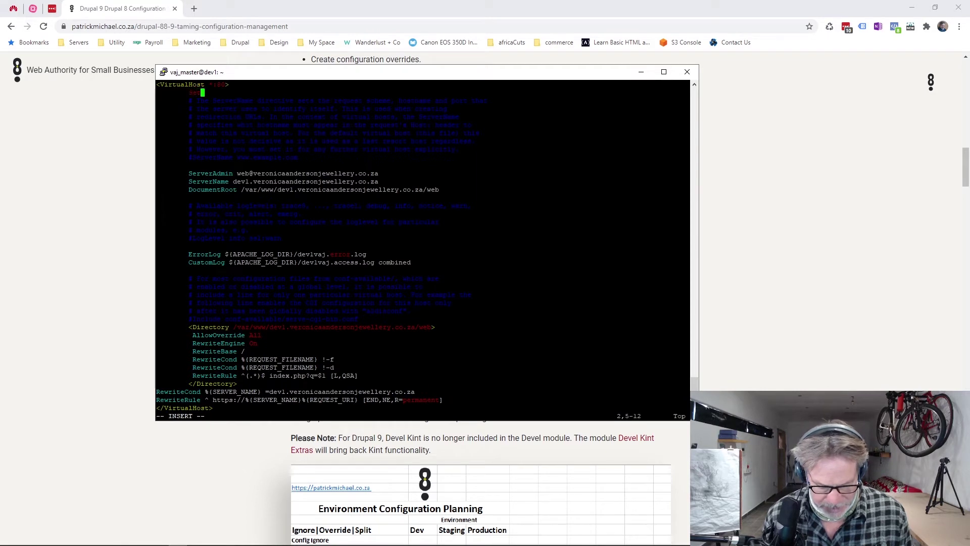
type("Env")
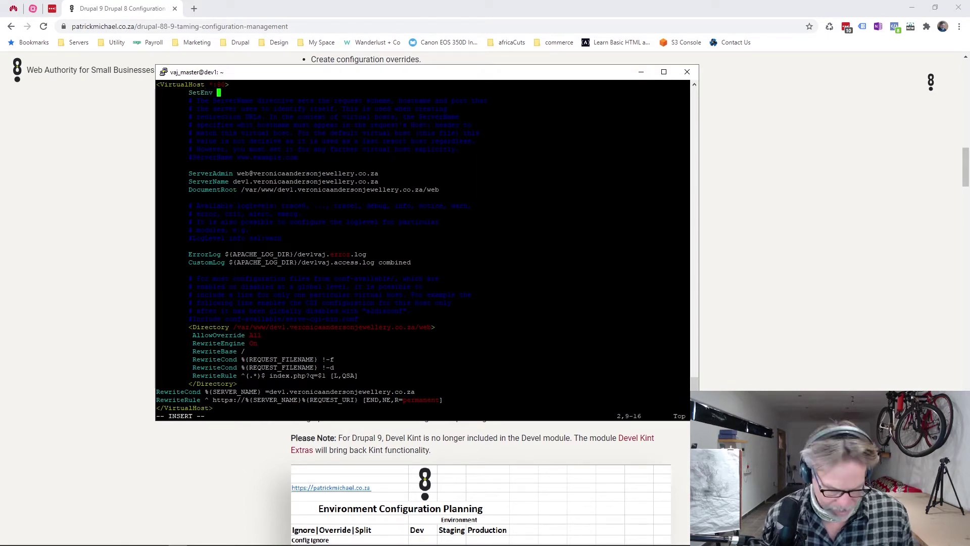
type(" DRUPAL")
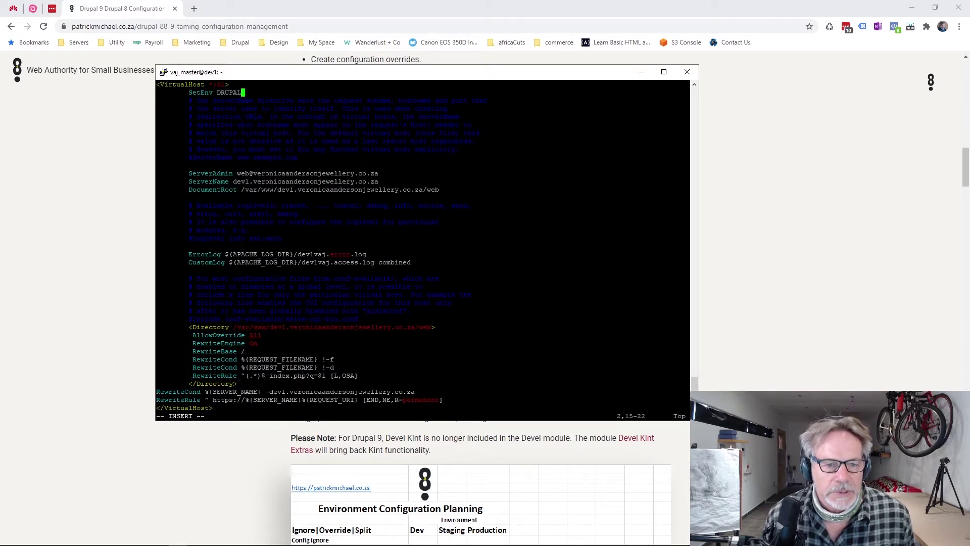
type("_ENV")
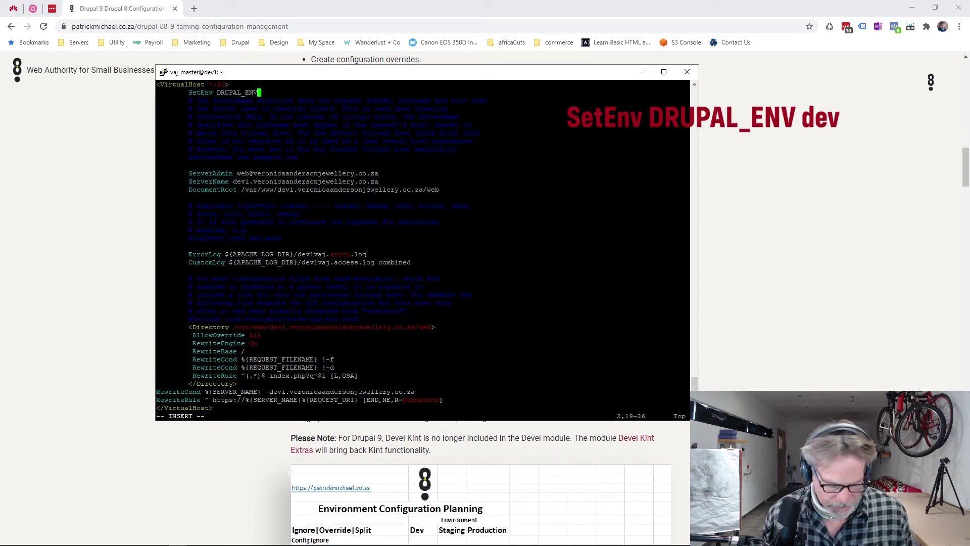
type(" dev")
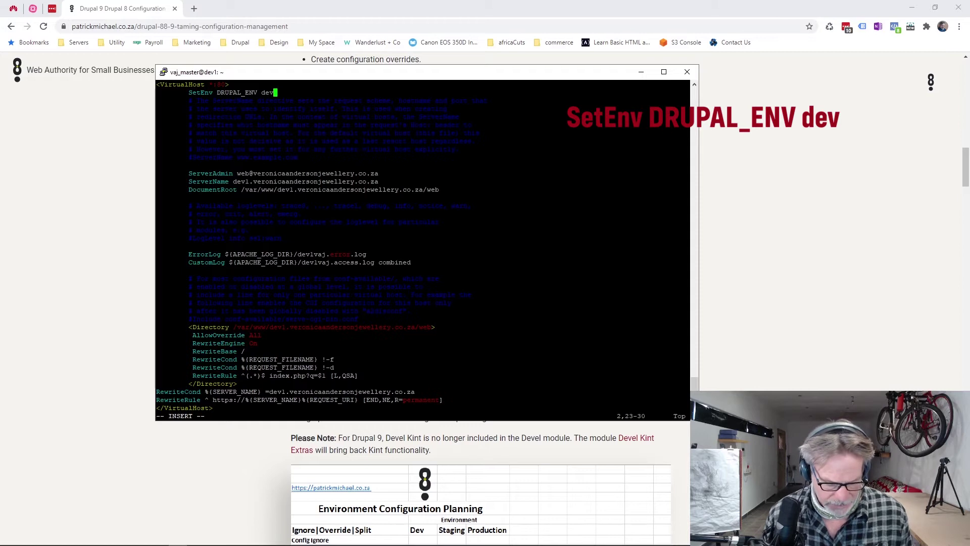
key("Escape")
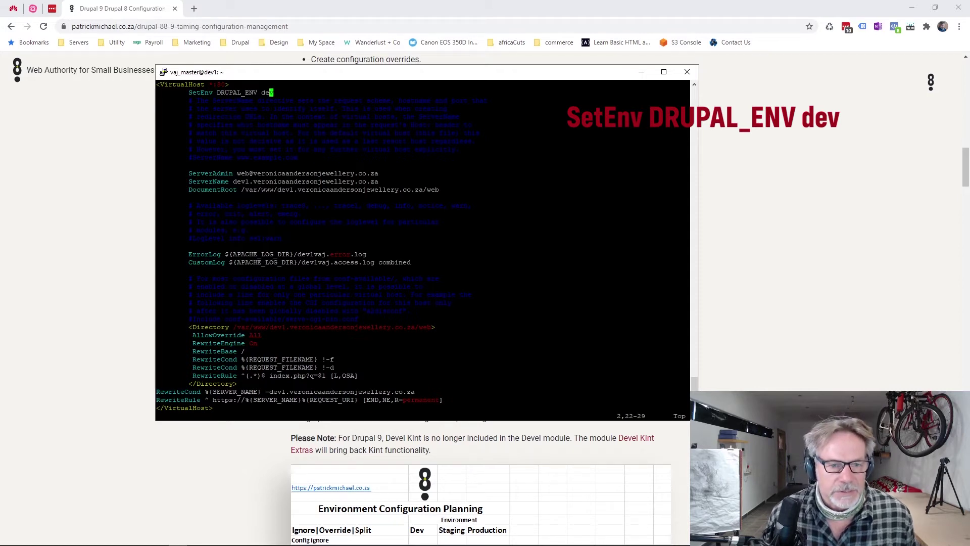
Save the config and quit vim with :wq!
type(":q")
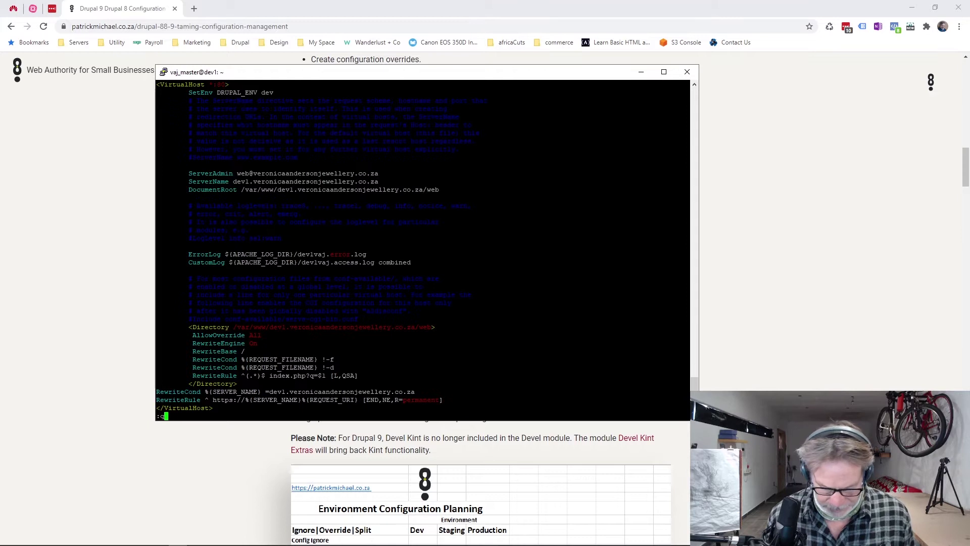
key("BackSpace")
type("wq")
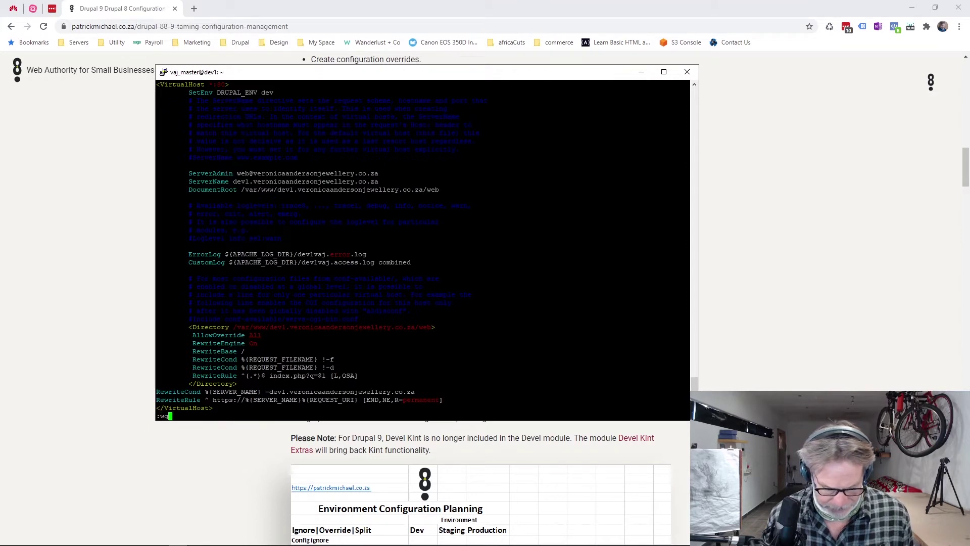
type("!")
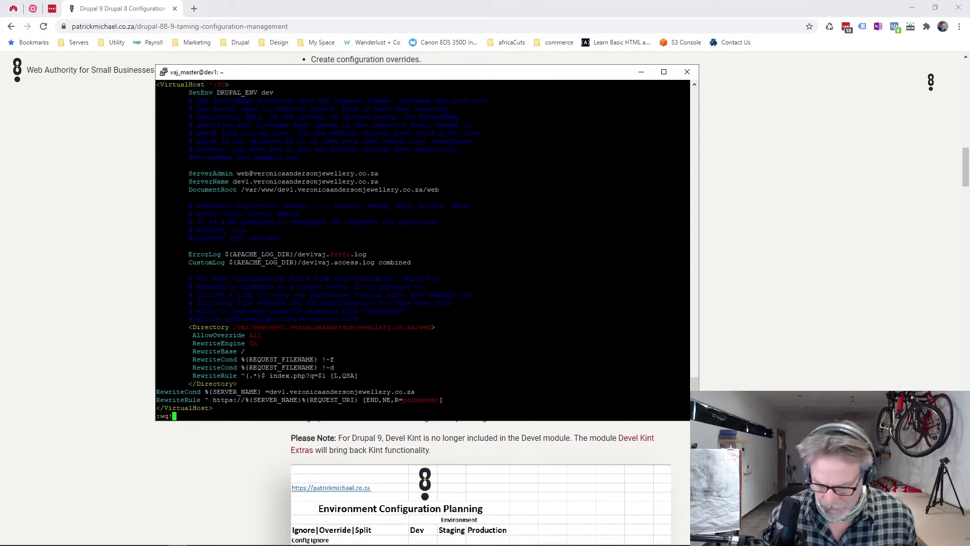
key("Return")
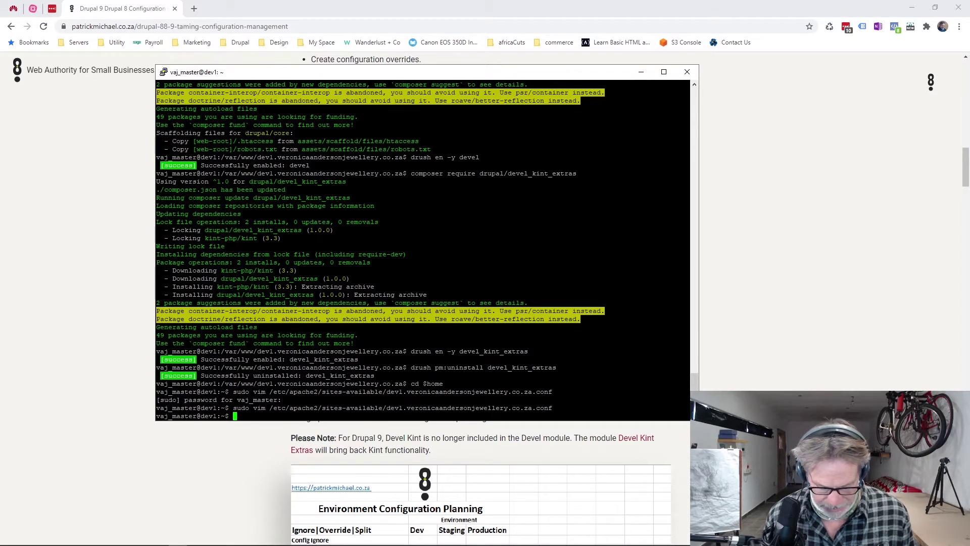
Restart Apache with 'sudo service apache2 restart' and bring the Chrome article back in front.
type("sudo service apache2 restart")
key("Return")
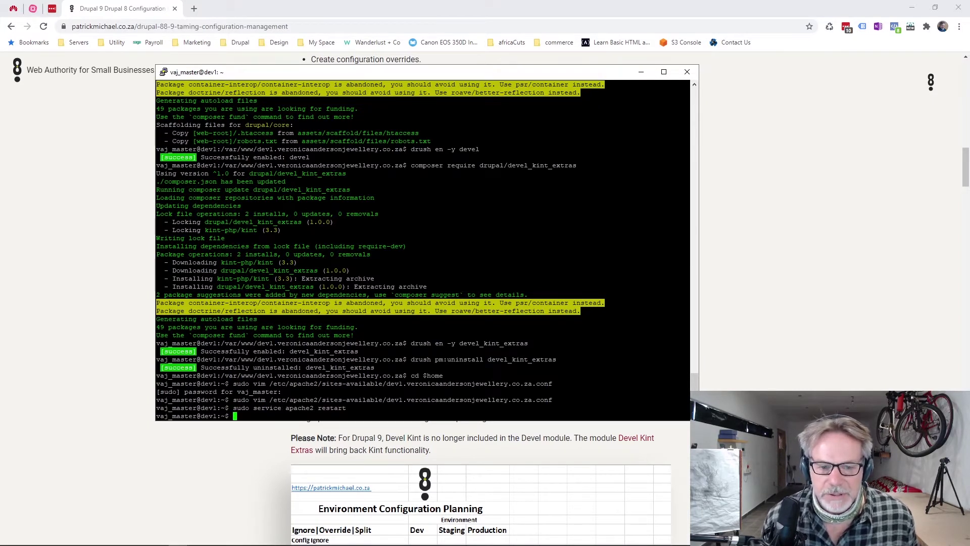
left_click(783, 213)
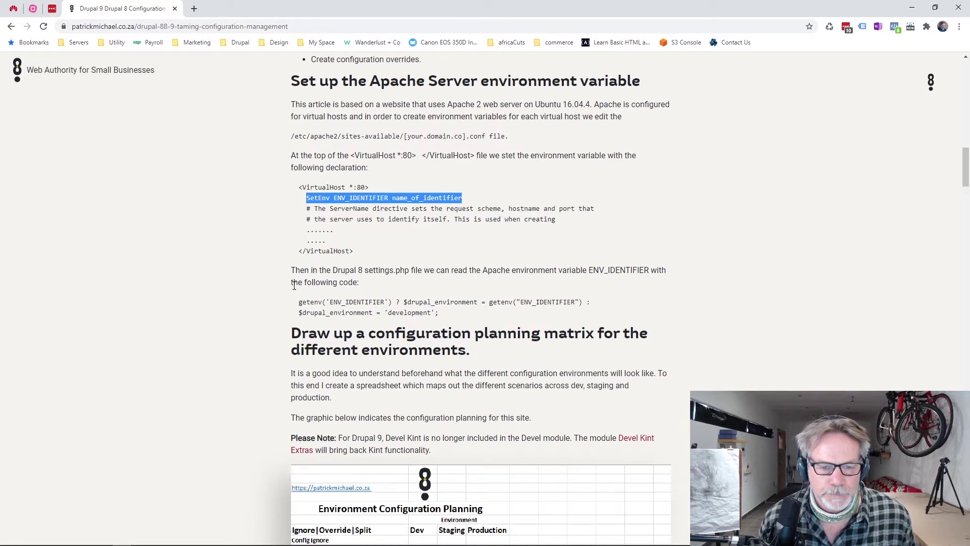
Copy the article's getenv code reading ENV_IDENTIFIER and switch toward the editor.
left_click_drag(298, 301, 439, 312)
key("ctrl+c")
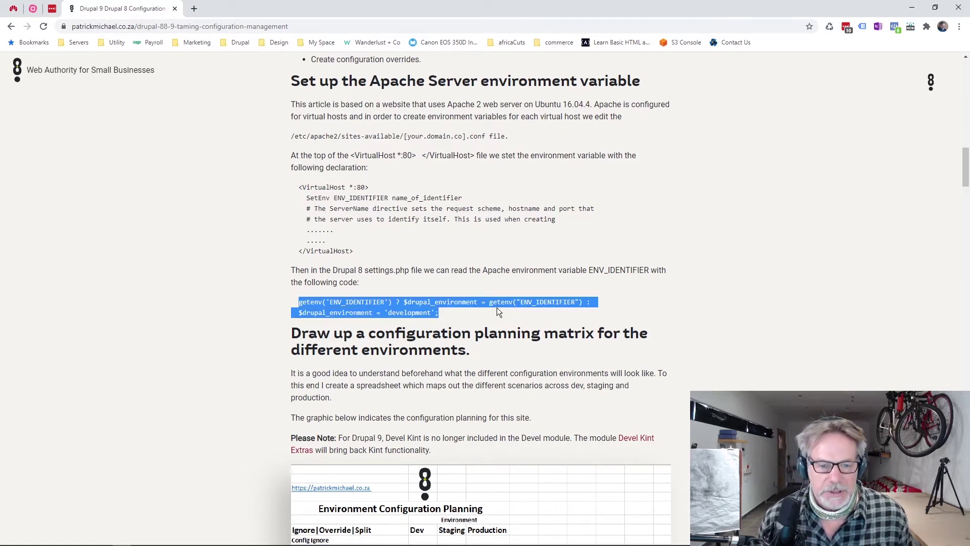
key("alt+Tab")
key("Tab")
key("Tab")
key("Tab")
key("Tab")
key("Tab")
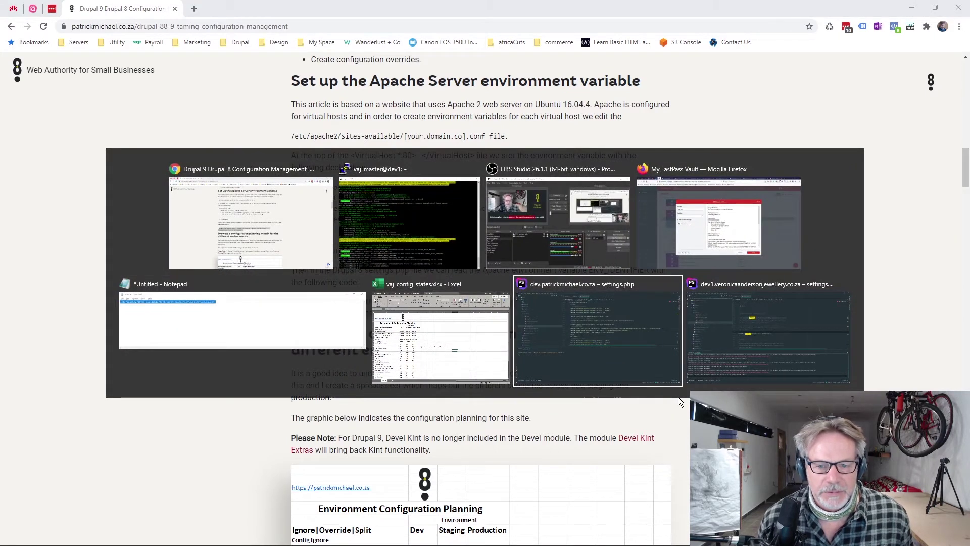
Paste the getenv line into settings.php, reading DRUPAL_ENV with 'dev' as fallback.
key("Tab")
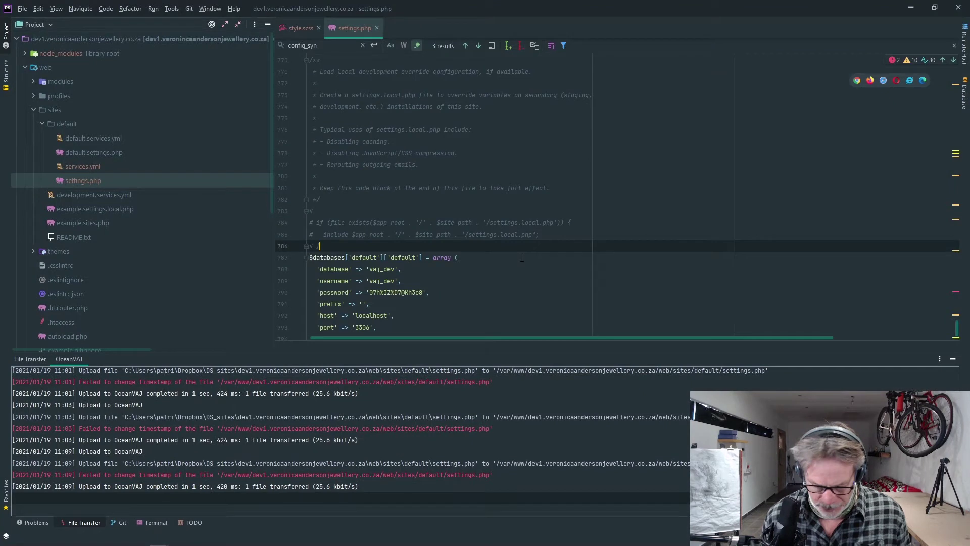
key("Return")
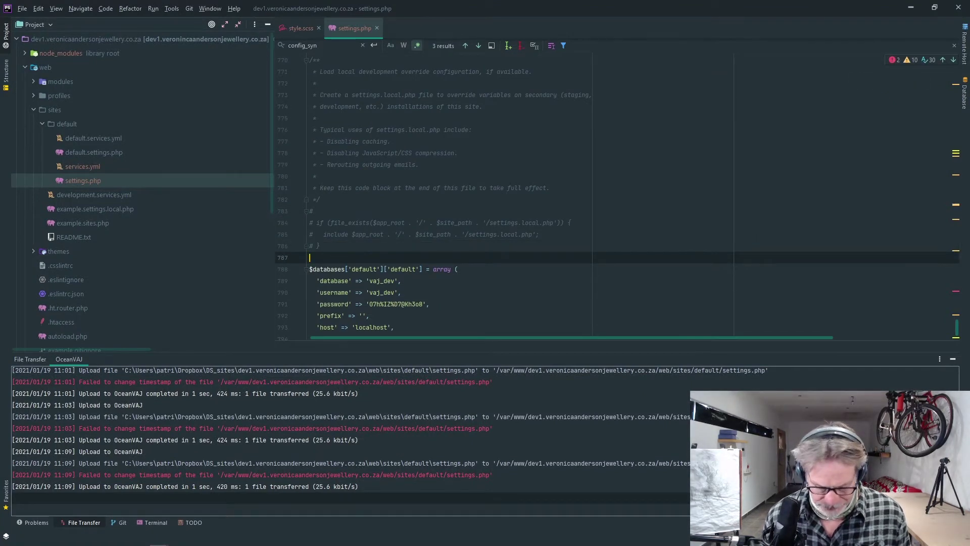
key("ctrl+v")
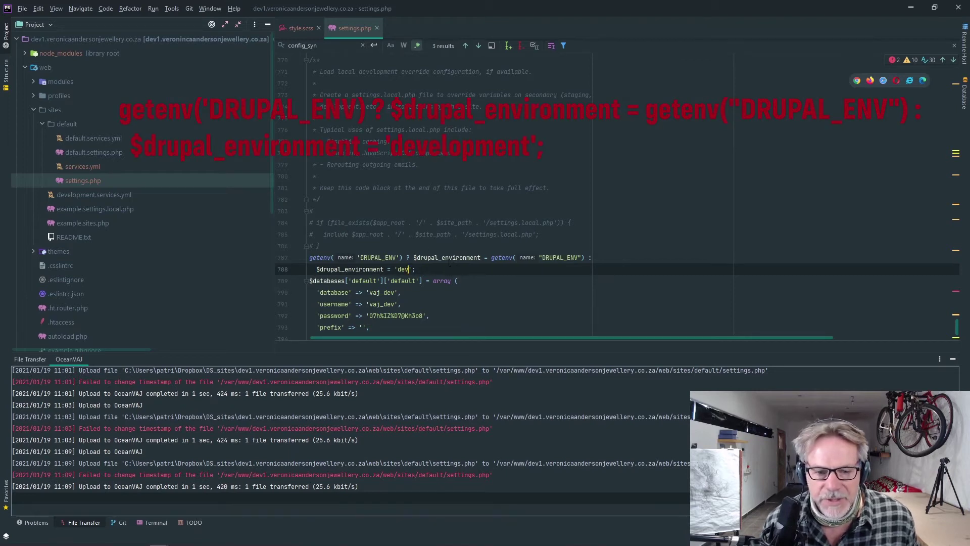
key("Left")
key("Left")
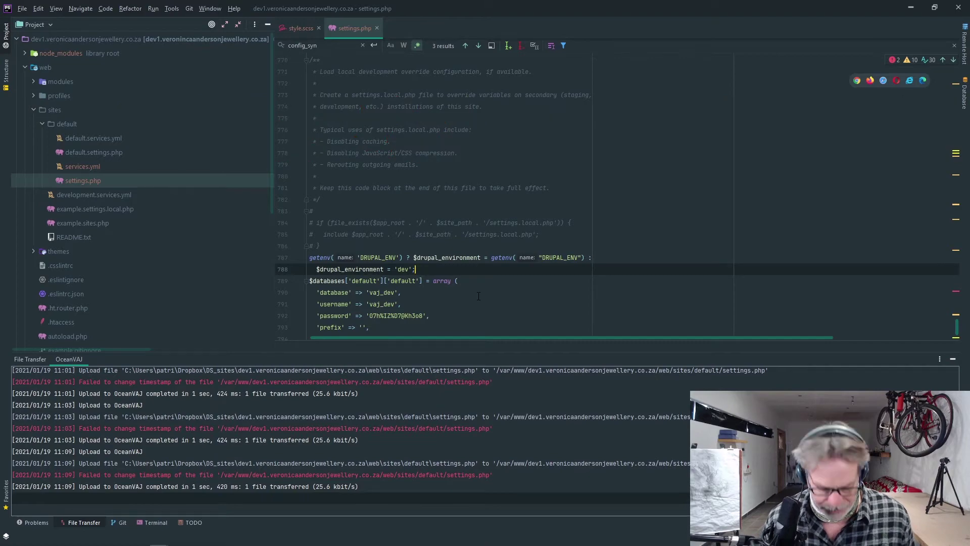
key("alt+Tab")
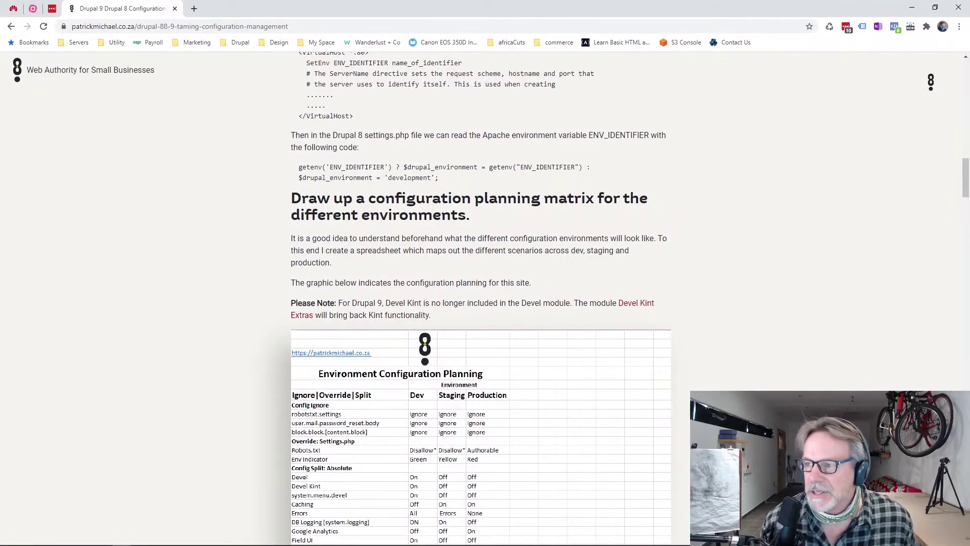
Bring up vaj_config_states.xlsx in Excel, narrow its window and reposition it over the article.
key("alt+Tab")
key("alt+Tab")
key("alt+Tab")
key("alt+Tab")
key("alt+Tab")
key("alt+Tab")
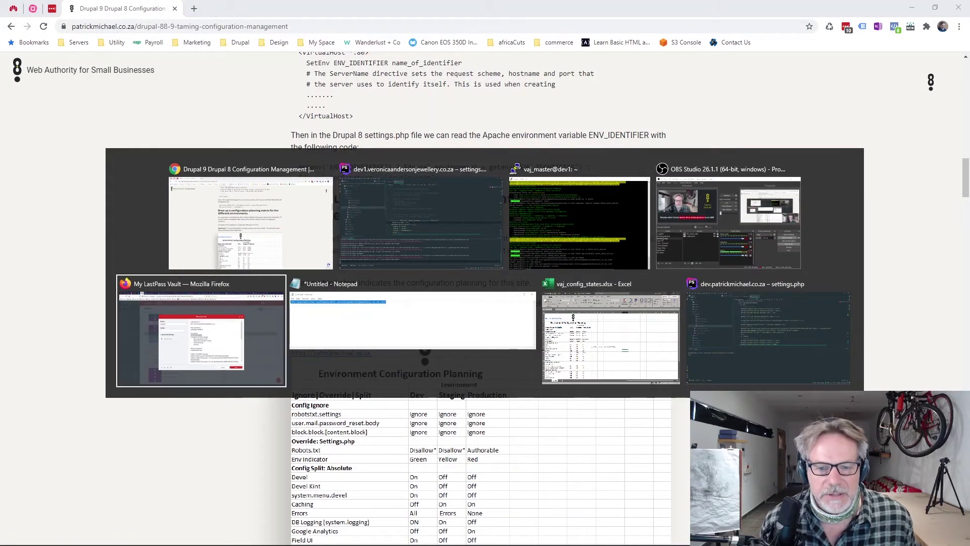
key("Escape")
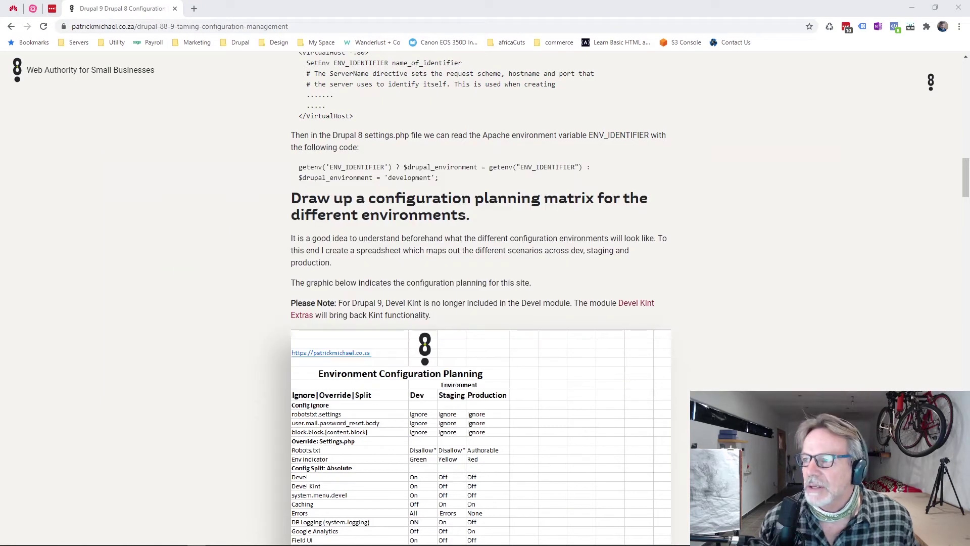
key("alt+Tab")
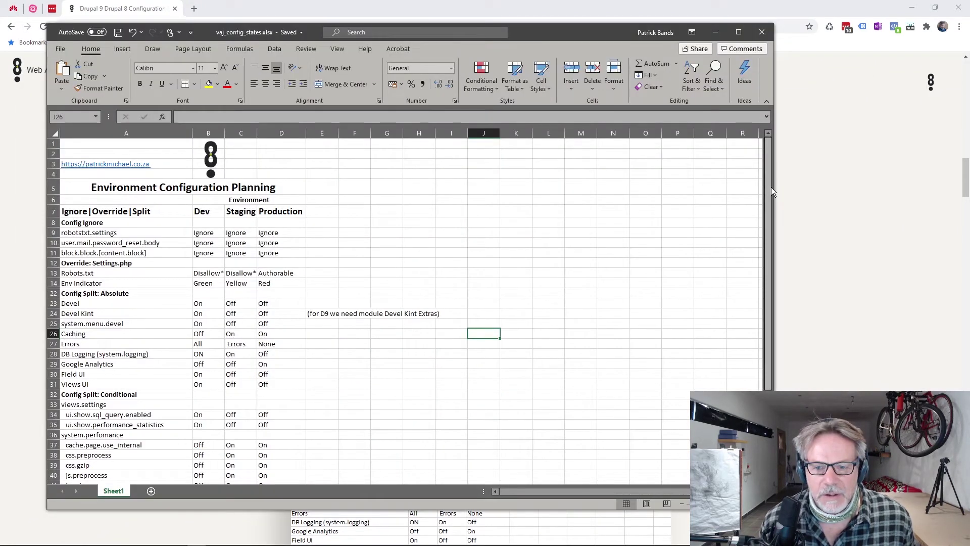
left_click_drag(774, 187, 689, 187)
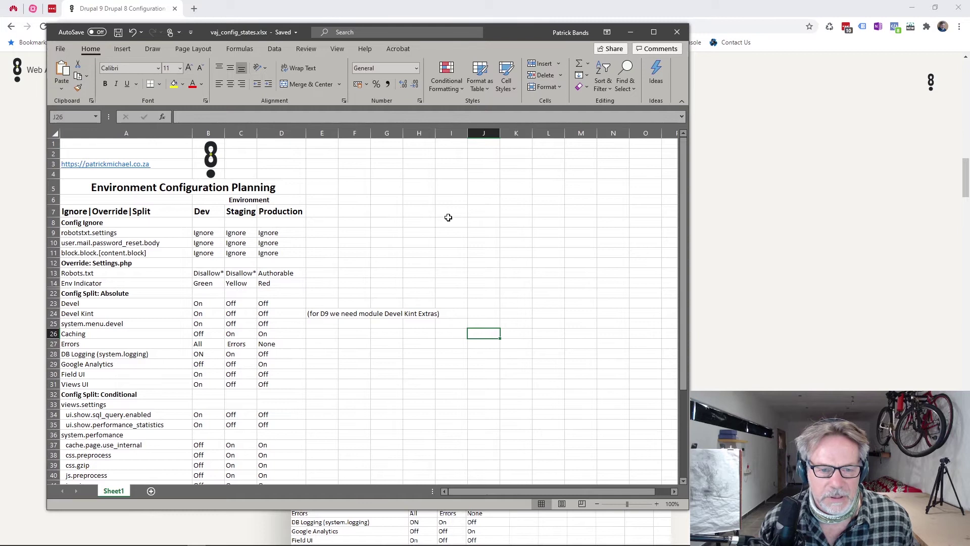
left_click_drag(493, 37, 571, 47)
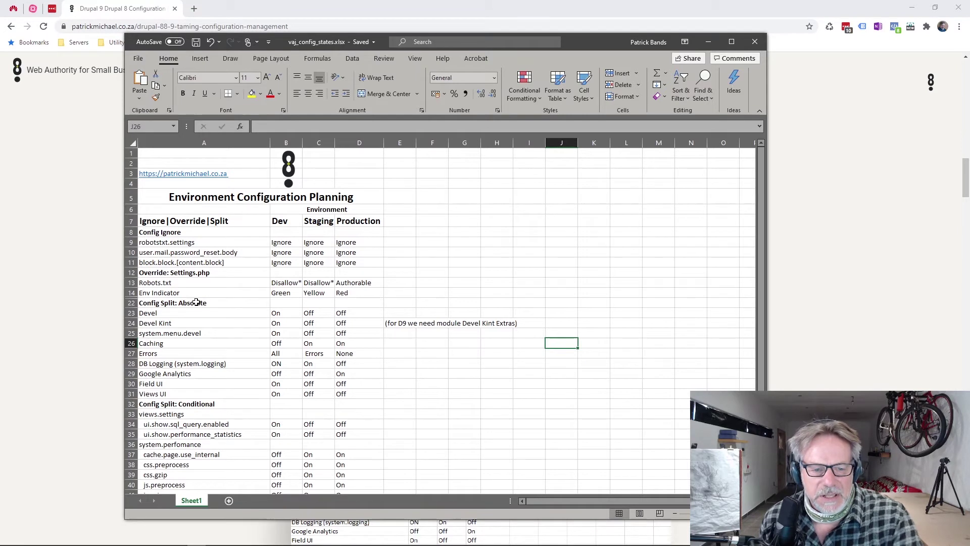
Change cell A29's label from Google Analytics to Google Tag Manager and commit the edit.
double_click(199, 374)
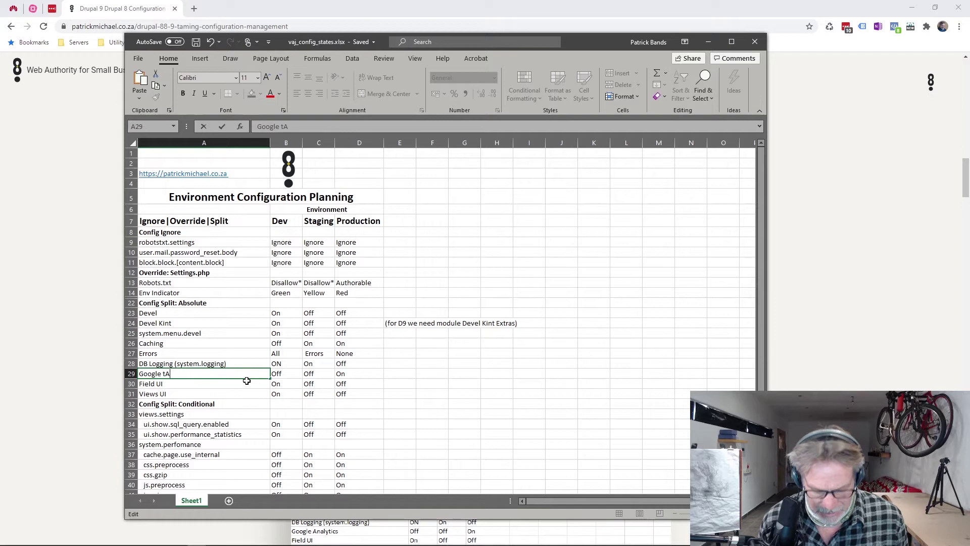
type("tAG ")
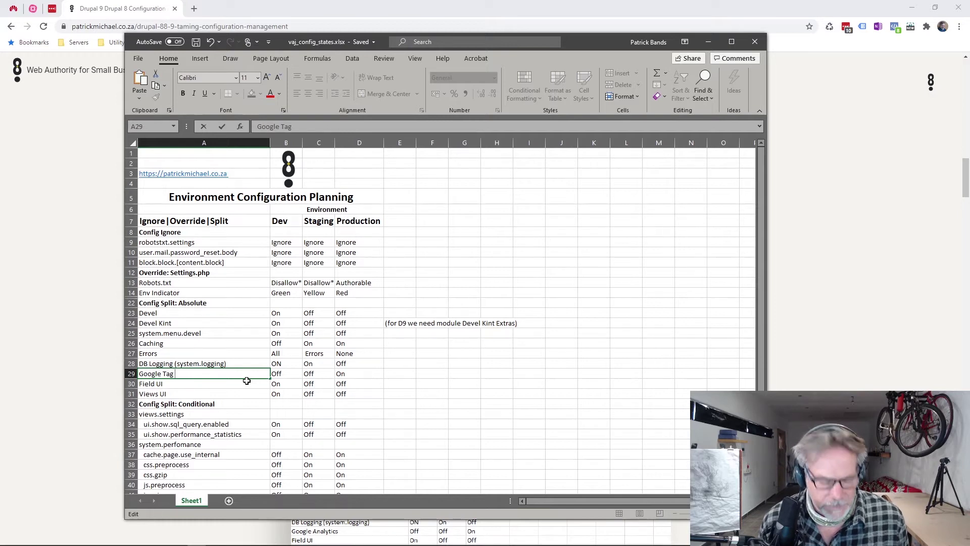
type("Manager")
key("Return")
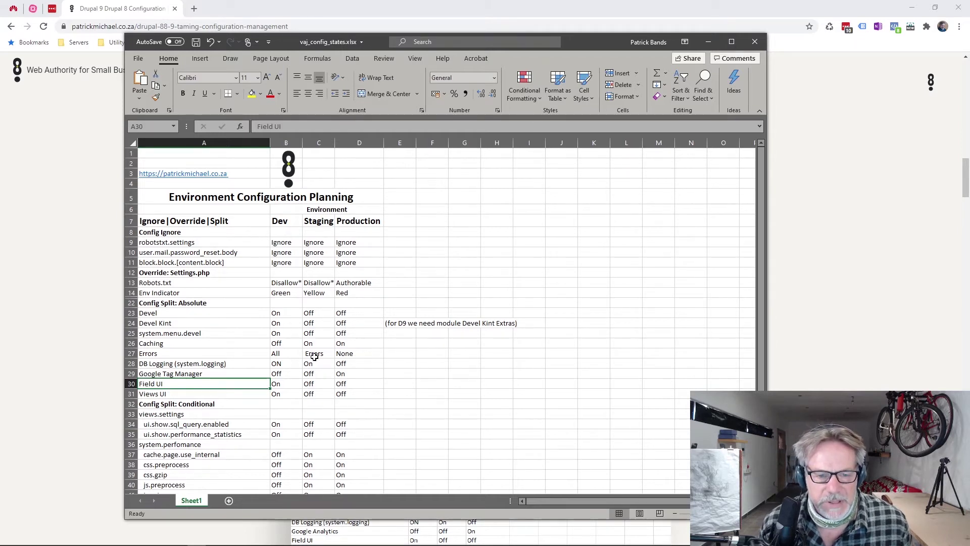
scroll(352, 364, "down", 2)
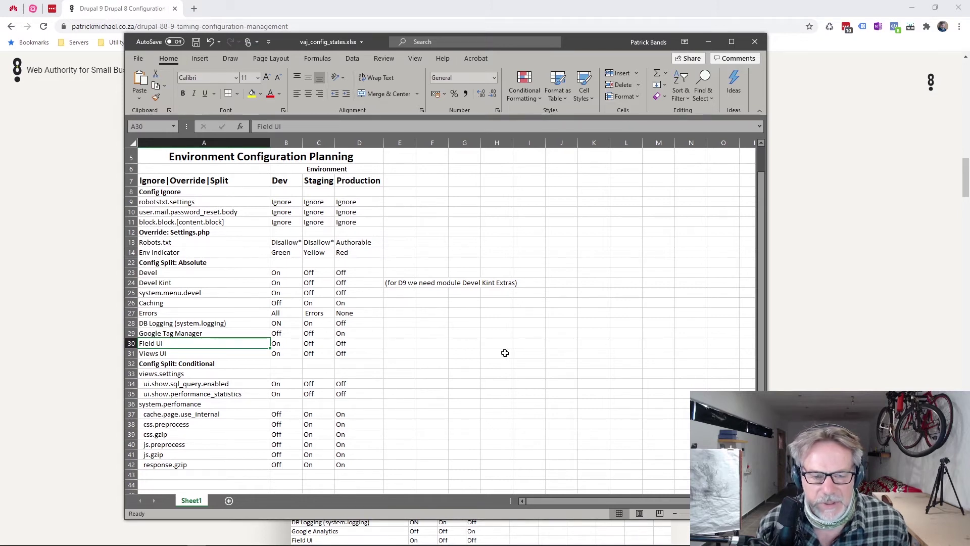
left_click(489, 353)
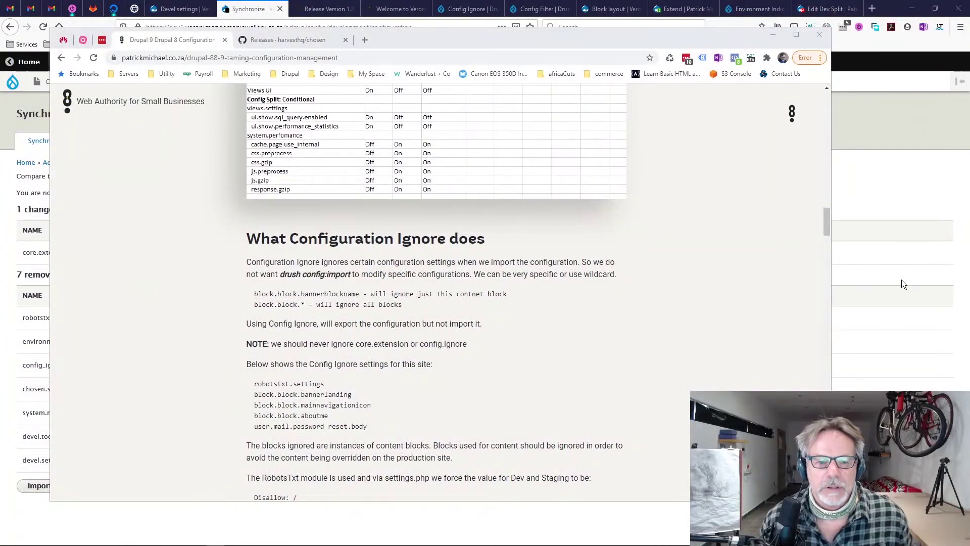
In Drupal admin, go to Configuration synchronization's Ignore settings page.
scroll(813, 268, "down", 15)
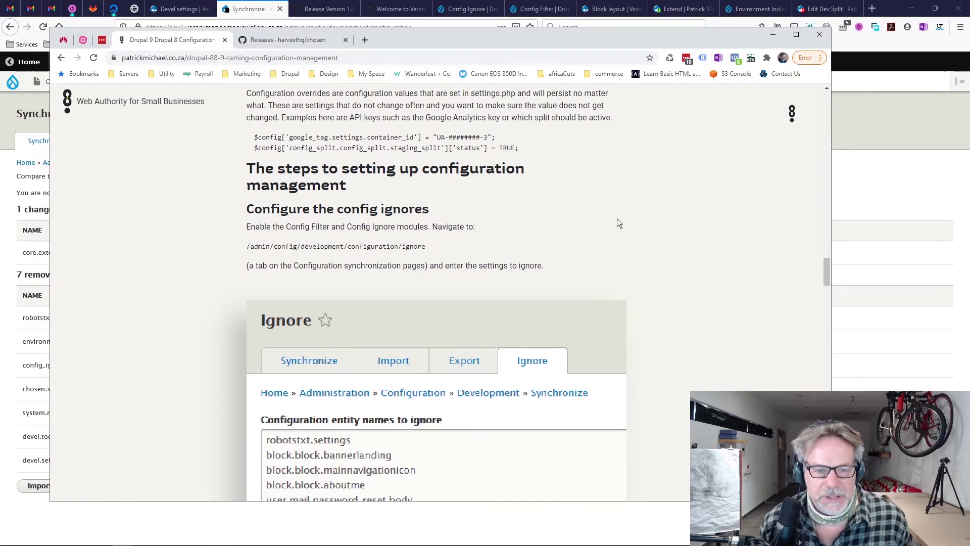
key("alt+Tab")
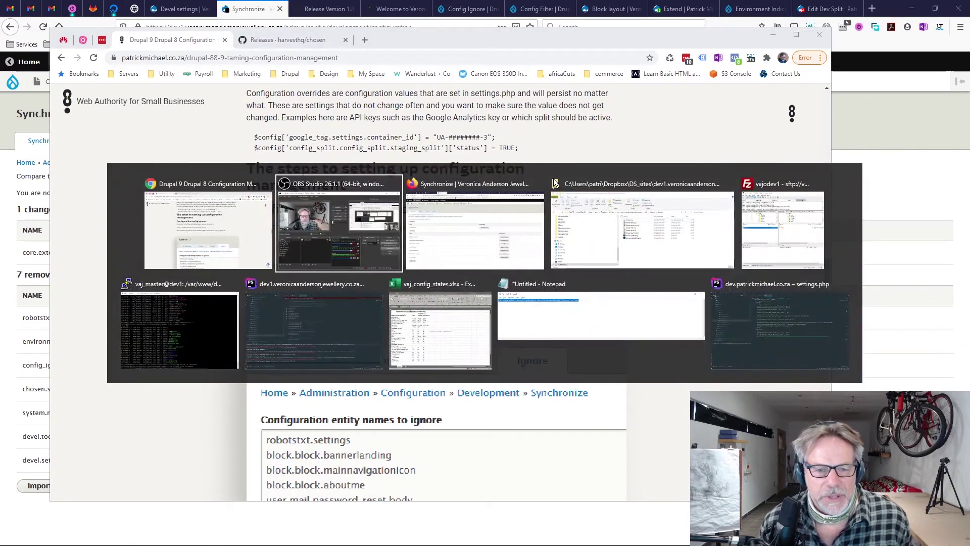
left_click(535, 265)
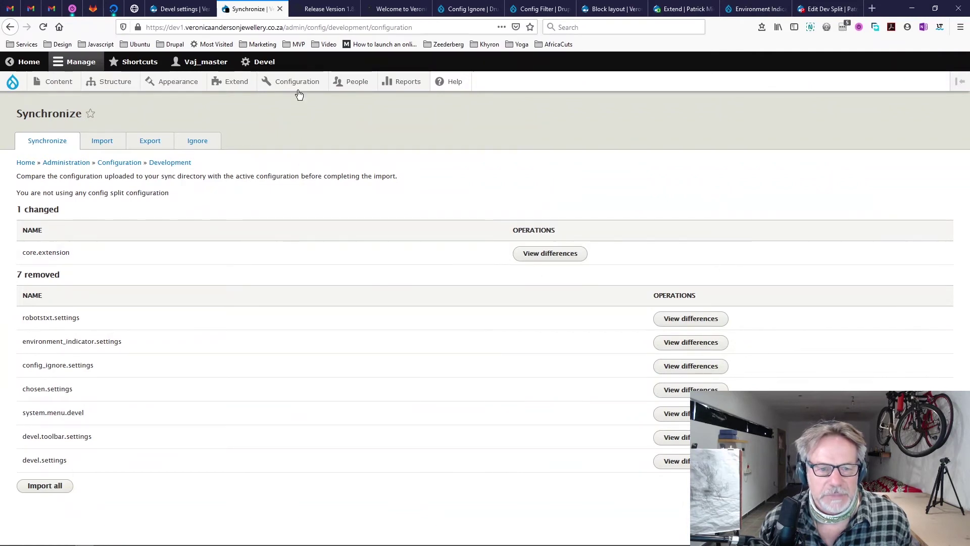
mouse_move(298, 87)
mouse_move(290, 185)
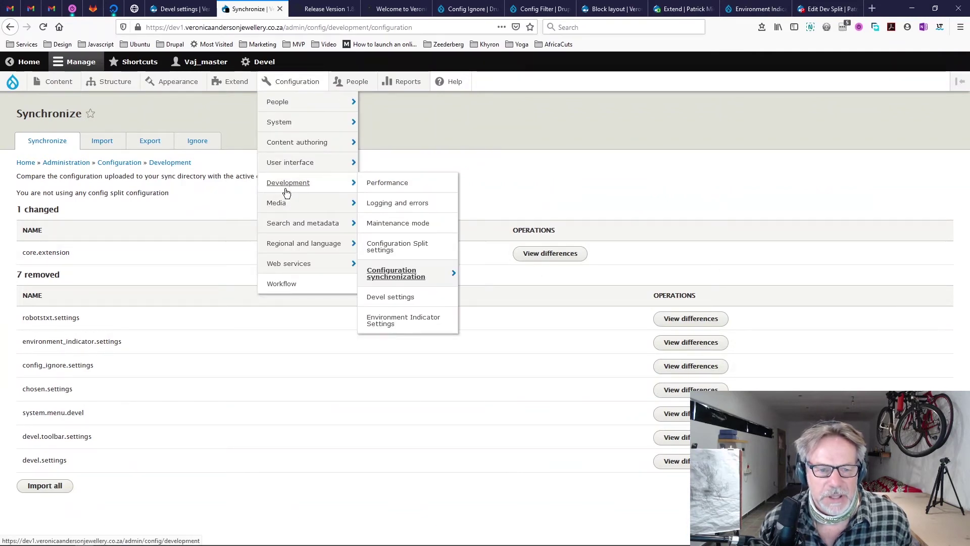
left_click(389, 273)
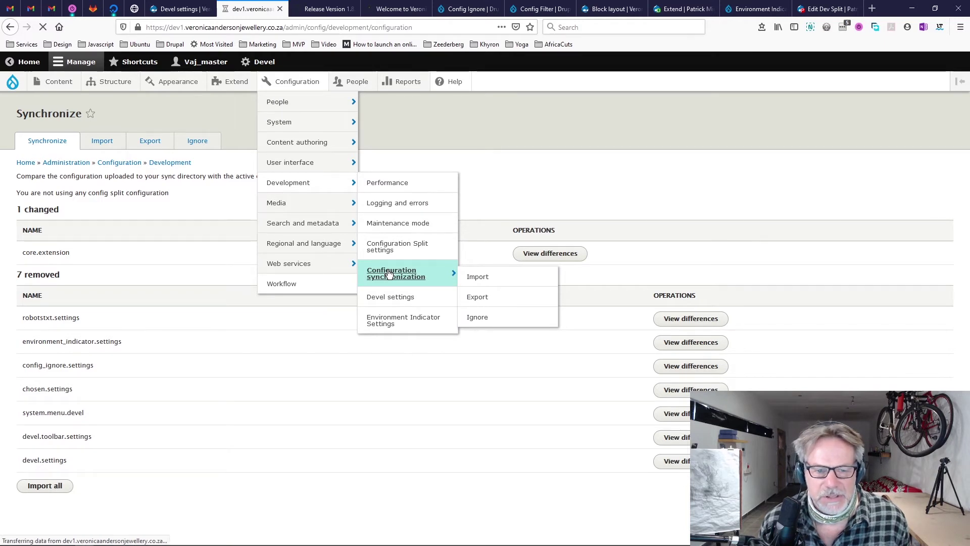
left_click(197, 143)
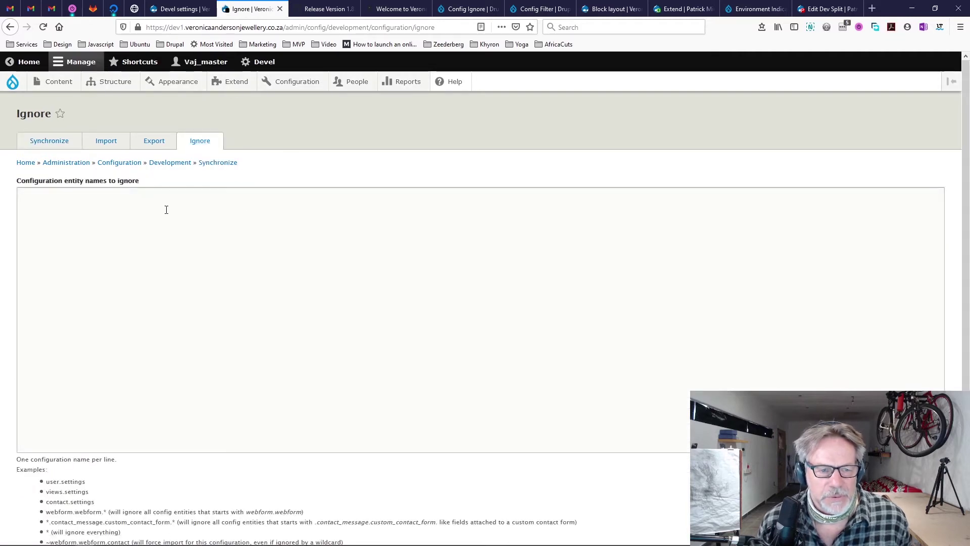
Add robotstxt.settings and user.mail.password.reset.body to the Config Ignore list and save.
key("alt+Tab")
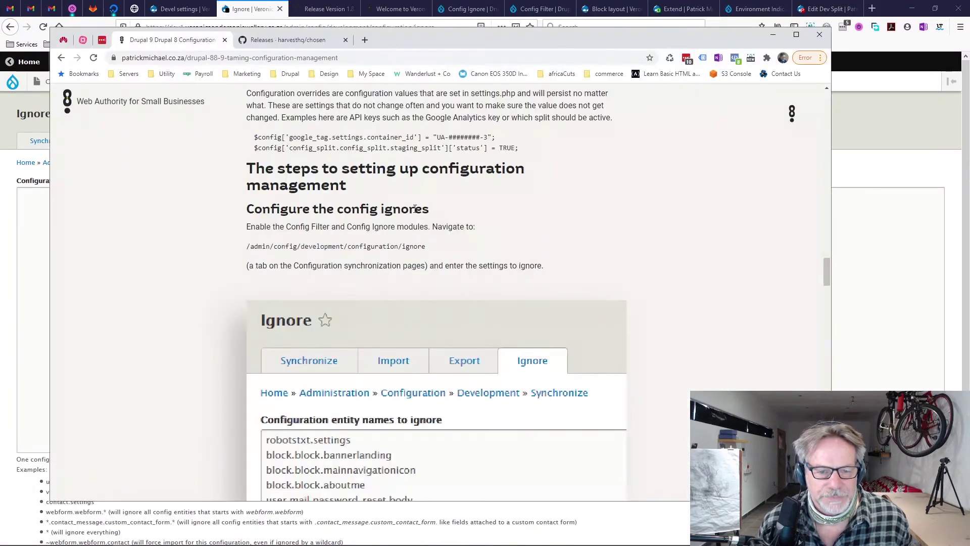
scroll(419, 212, "down", 2)
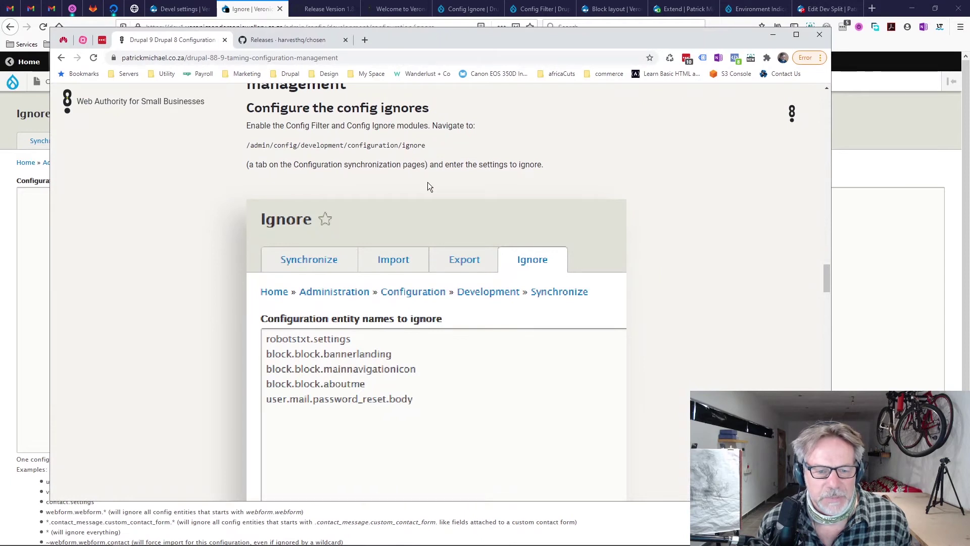
key("alt+Tab")
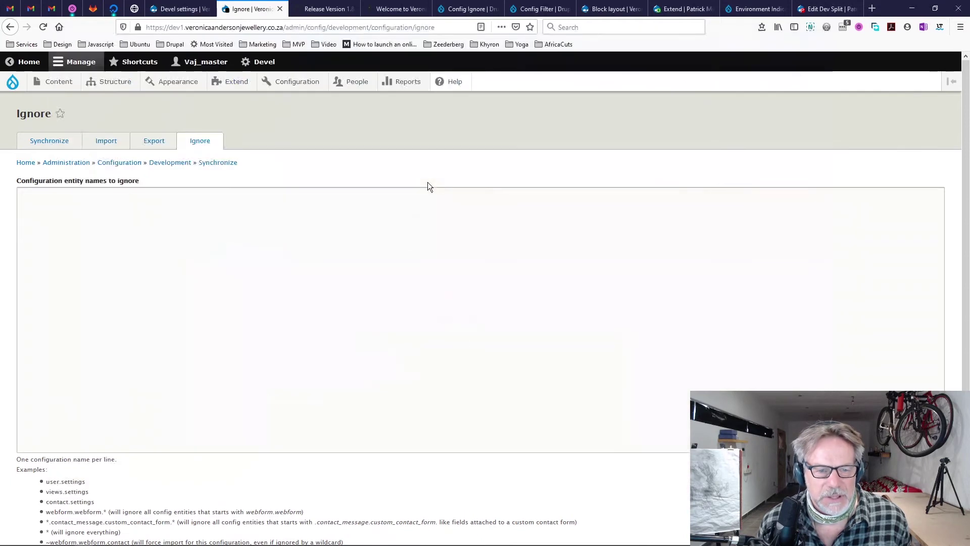
left_click(287, 206)
type("robotstxt.settings")
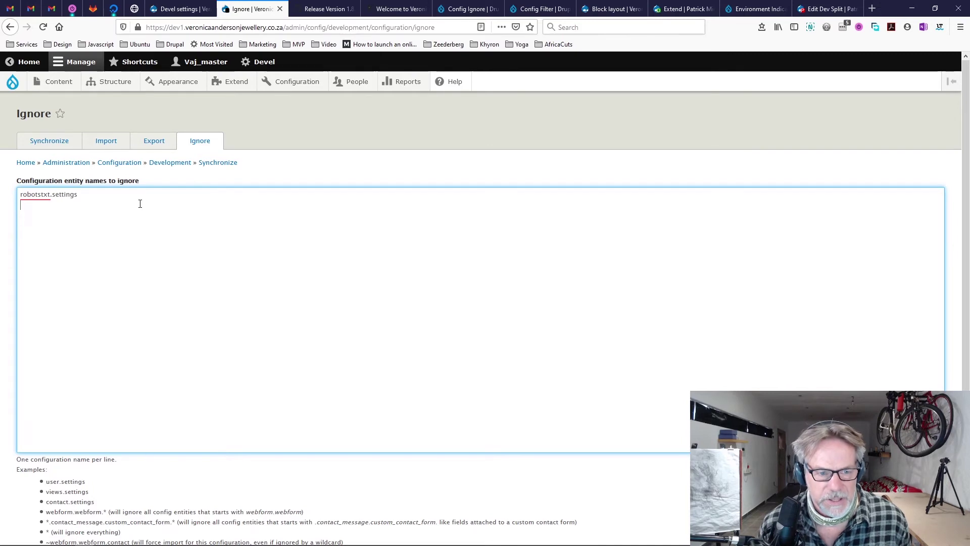
key("Return")
key("ctrl+v")
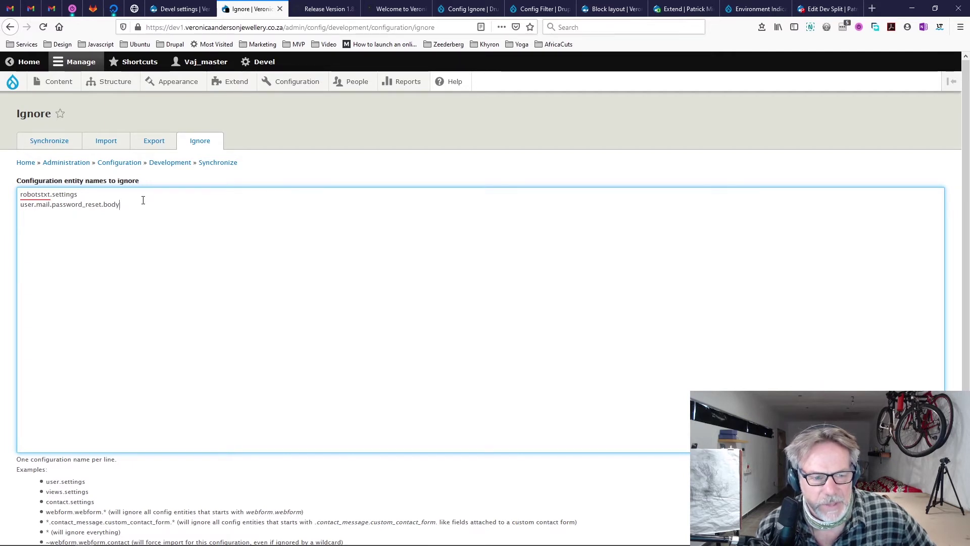
scroll(210, 225, "down", 3)
left_click(96, 492)
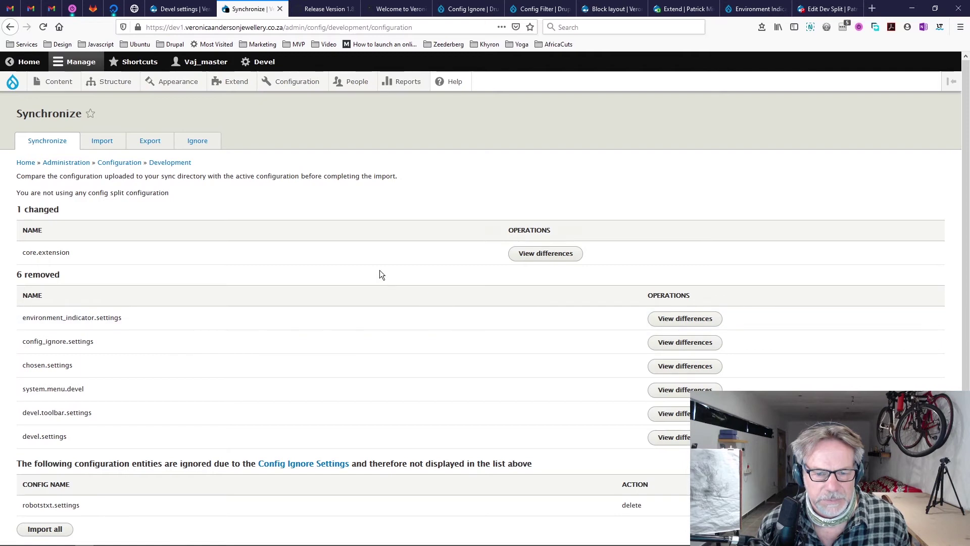
Copy the article's switch ($drupal_environment) code block and return to PhpStorm.
key("alt+Tab")
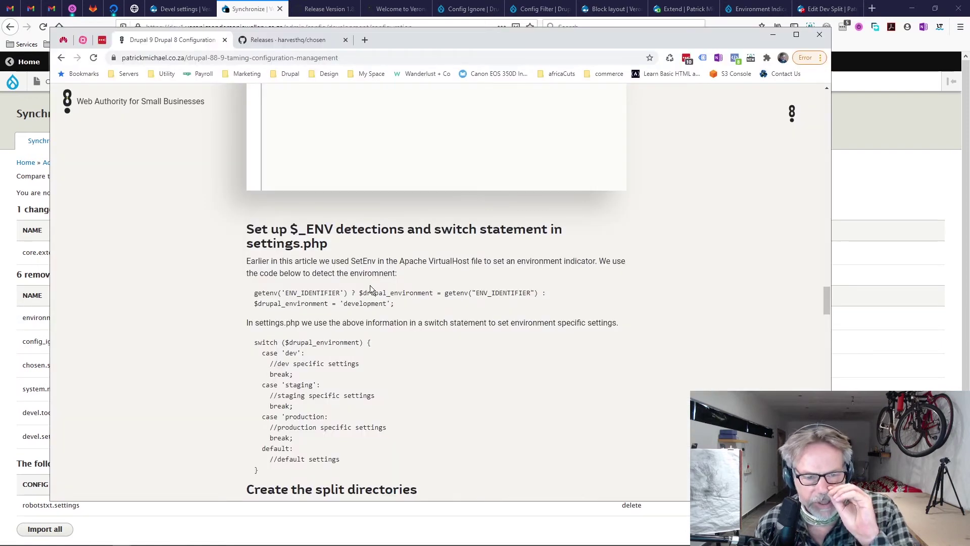
left_click_drag(254, 342, 291, 473)
key("ctrl+c")
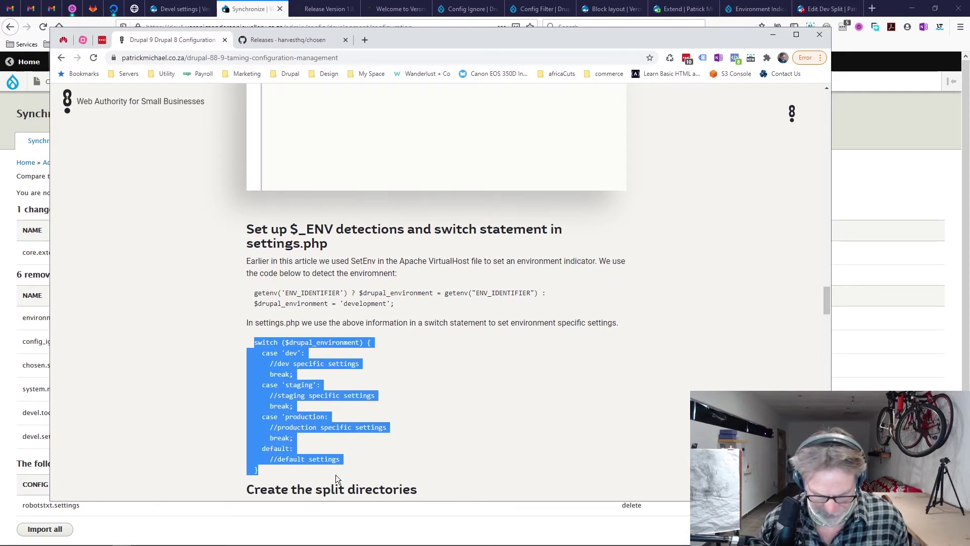
key("alt+Tab")
key("alt+Tab")
key("alt+Tab")
key("alt+Tab")
key("alt+Tab")
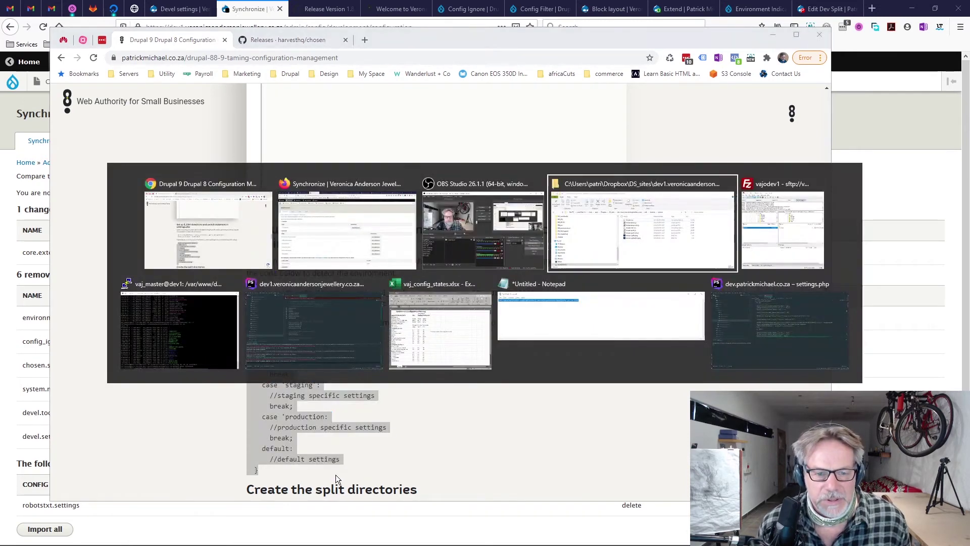
key("alt+Tab")
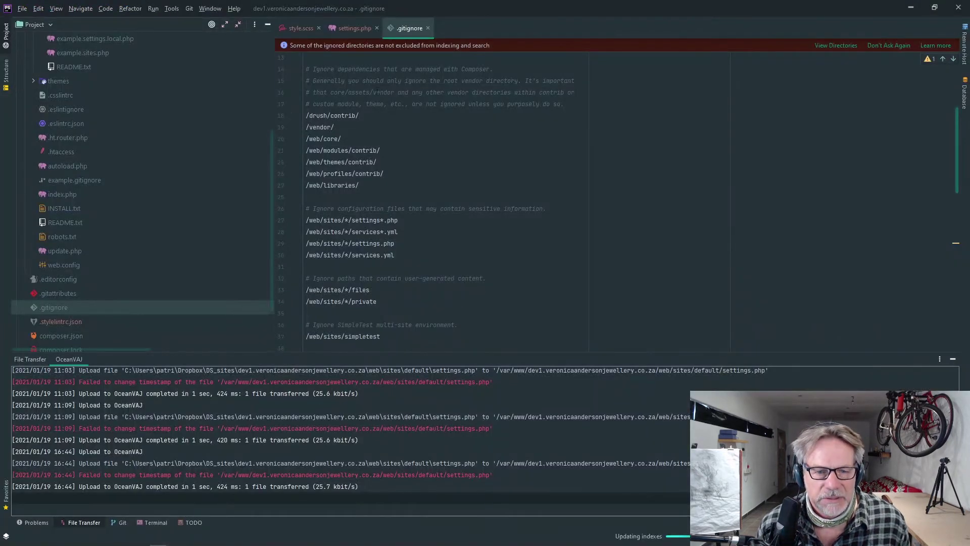
Paste the $drupal_environment switch block below line 799 and add the missing quote after 'production'.
scroll(510, 221, "down", 2)
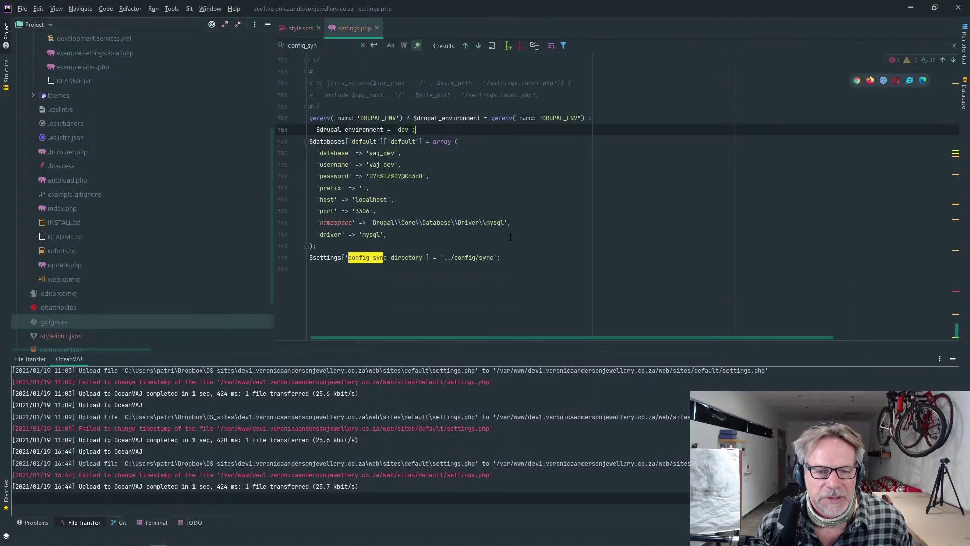
left_click(536, 270)
key("ctrl+v")
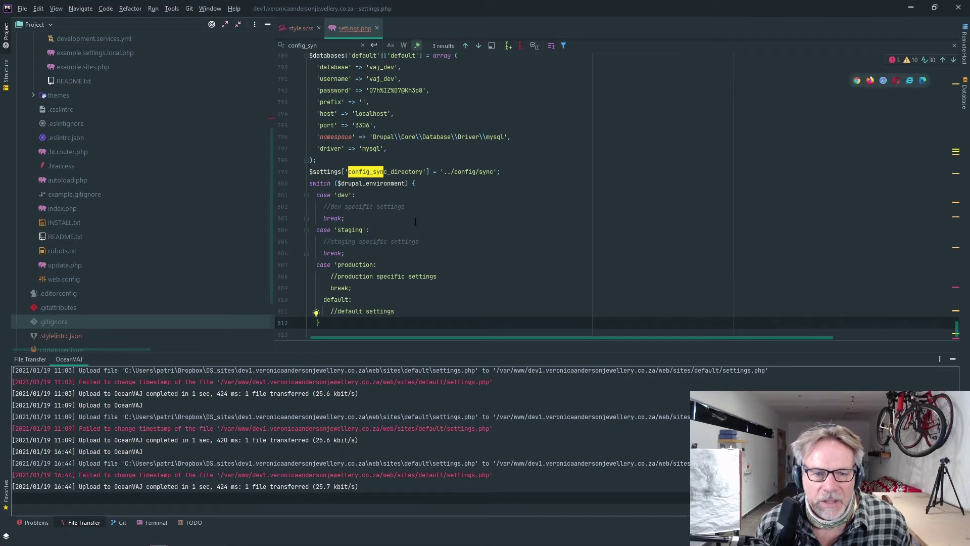
scroll(388, 187, "down", 2)
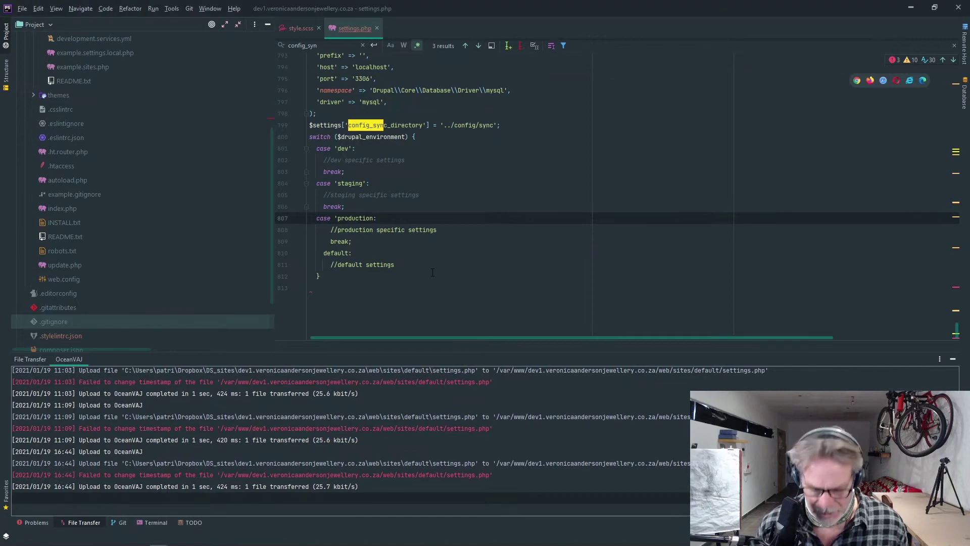
type("'")
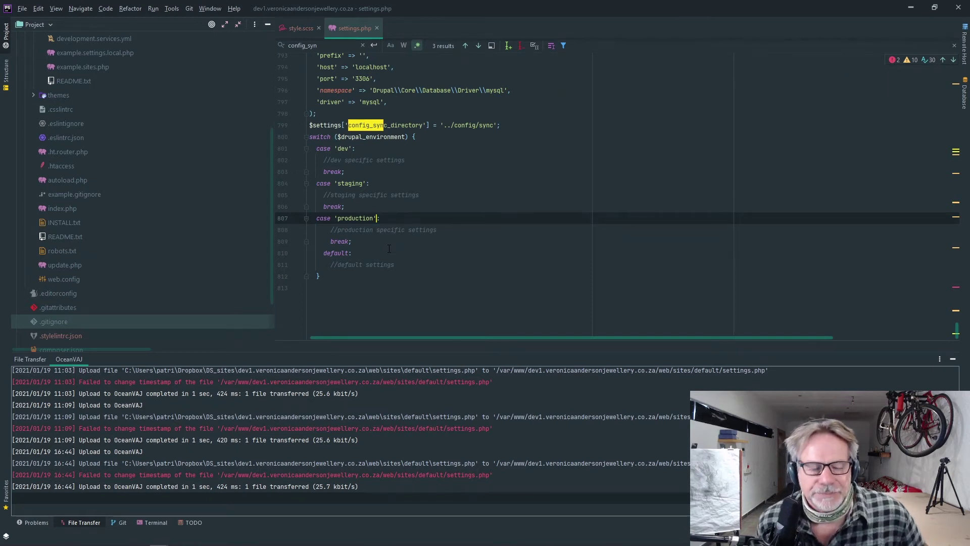
key("alt+Tab")
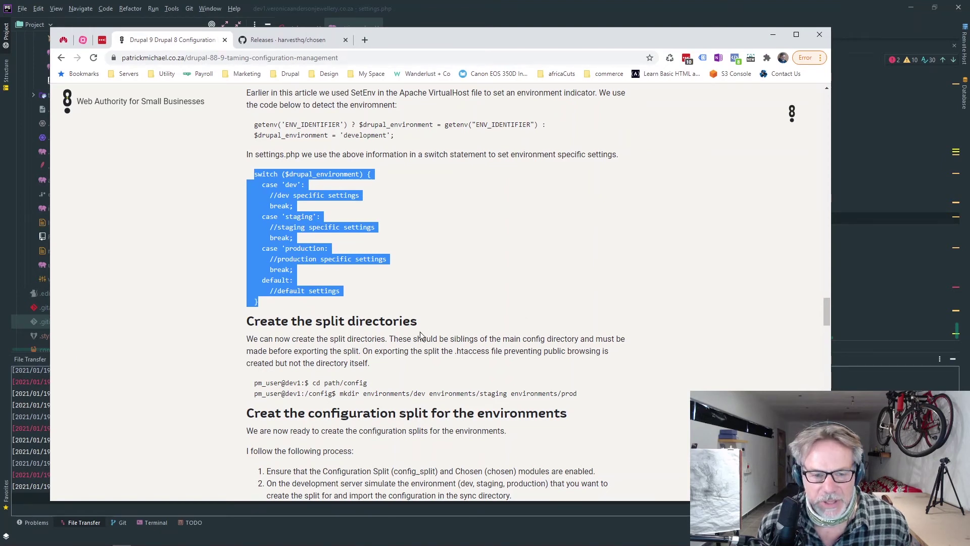
scroll(395, 370, "down", 1)
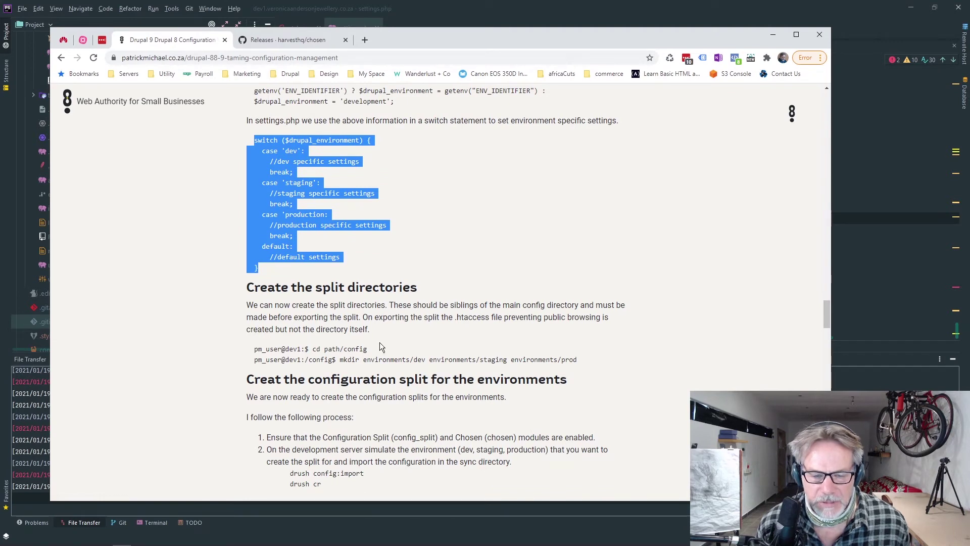
scroll(454, 348, "down", 1)
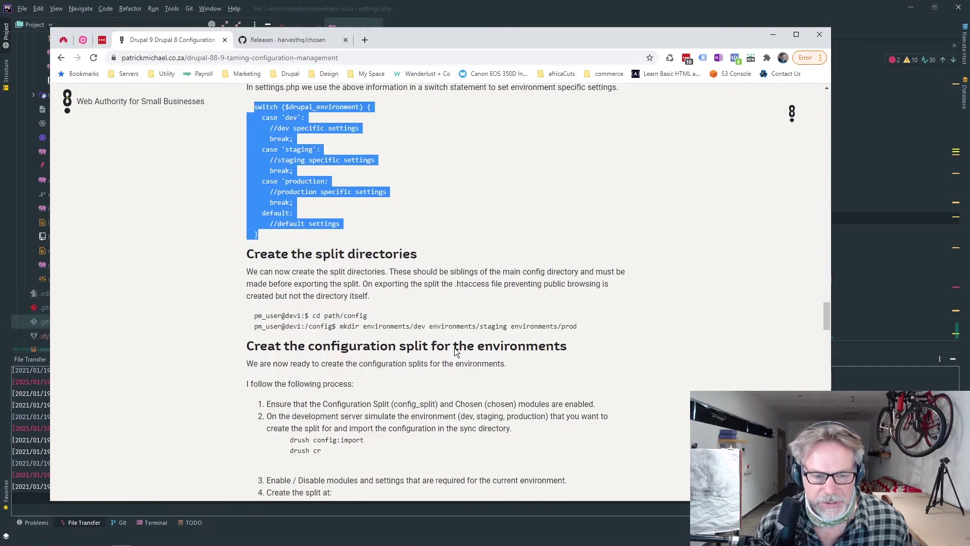
key("alt+Tab")
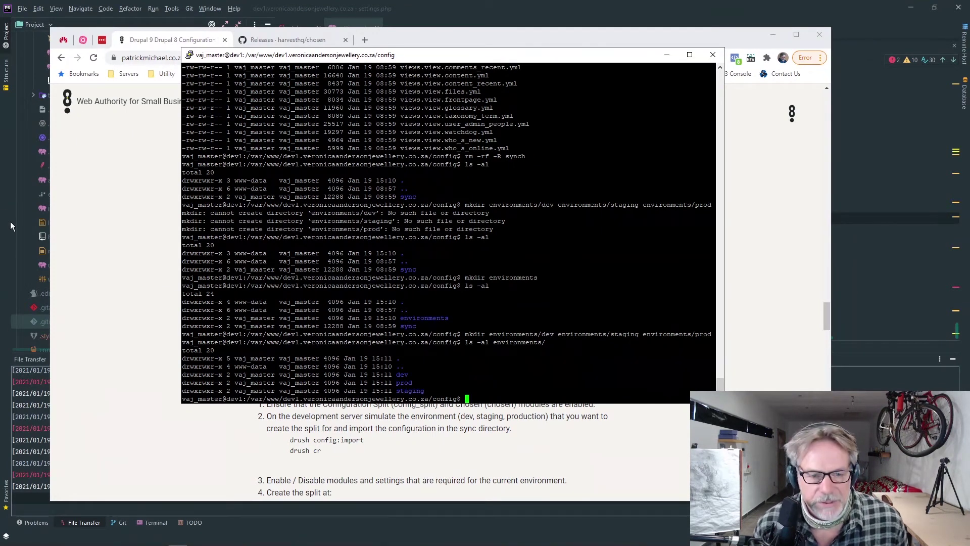
left_click(148, 251)
scroll(373, 282, "down", 1)
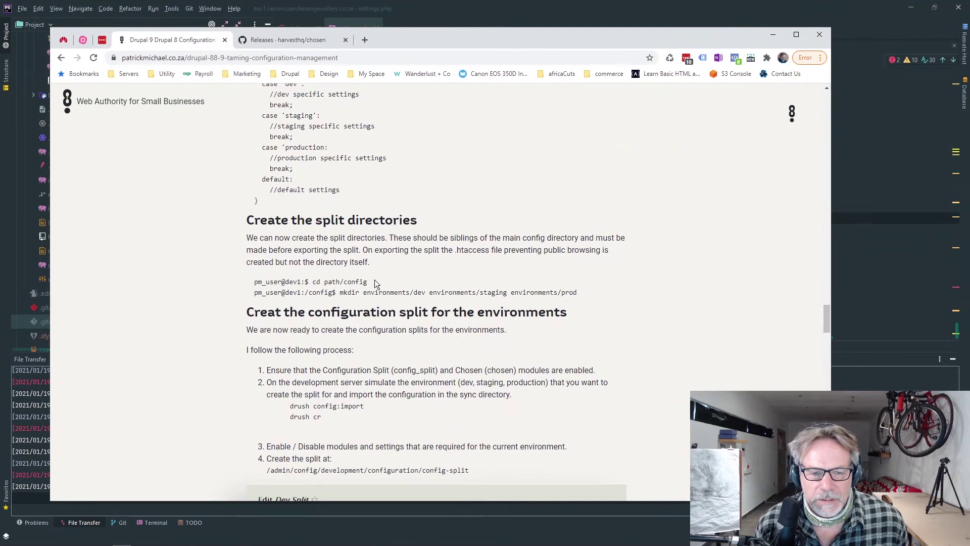
scroll(372, 281, "down", 1)
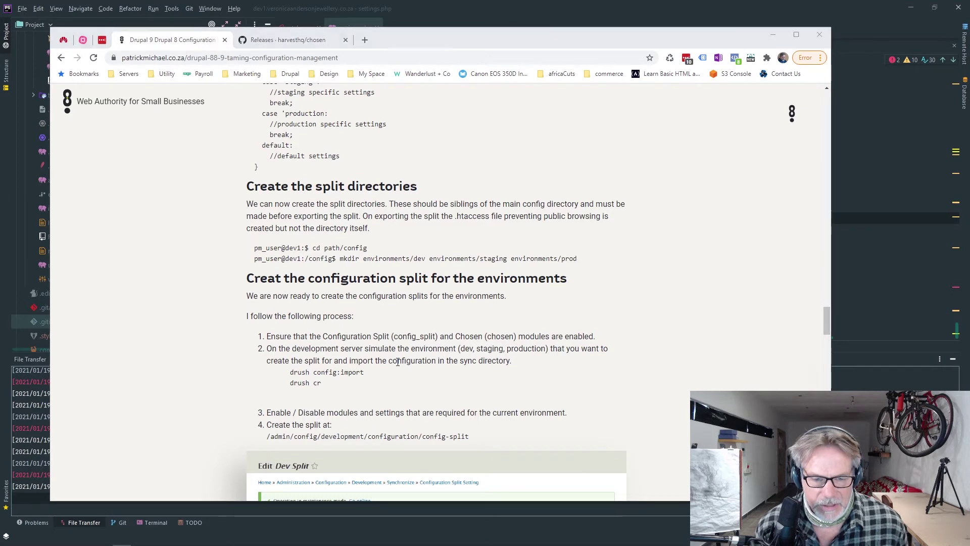
From the parent directory, run drush config:export, fixing the 'convig' typo, and confirm overwriting ../config/sync.
key("alt+Tab")
type("cd ../")
key("Return")
type("drush convig")
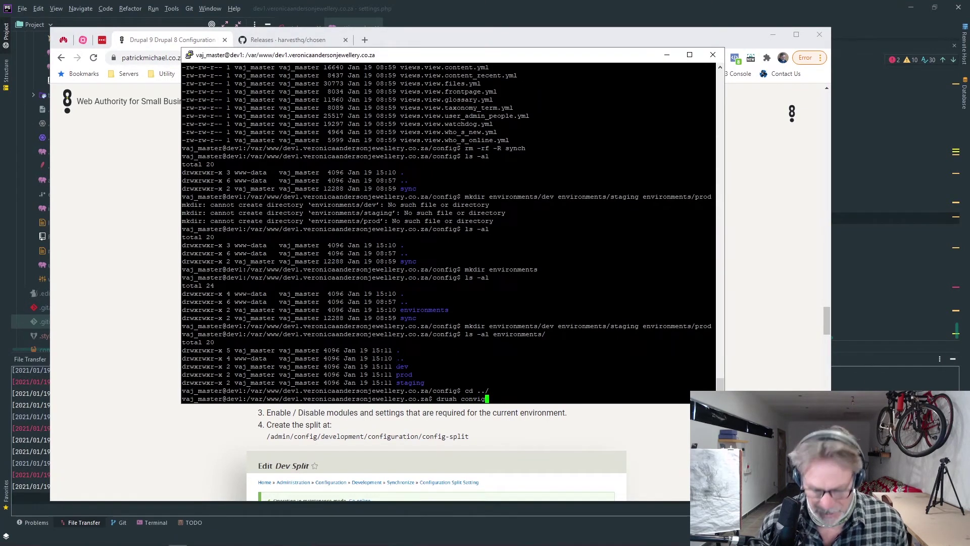
type(":export")
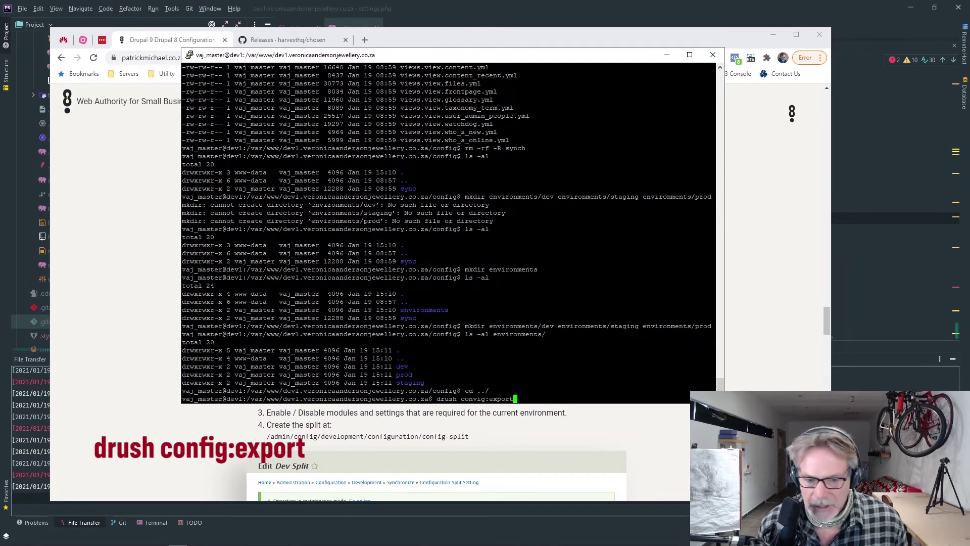
key("Return")
type("drush ")
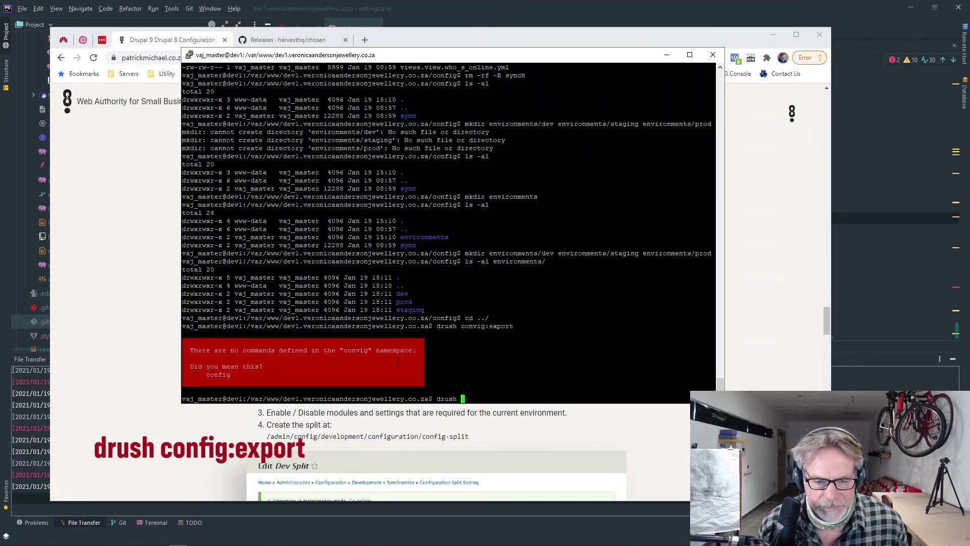
type("config")
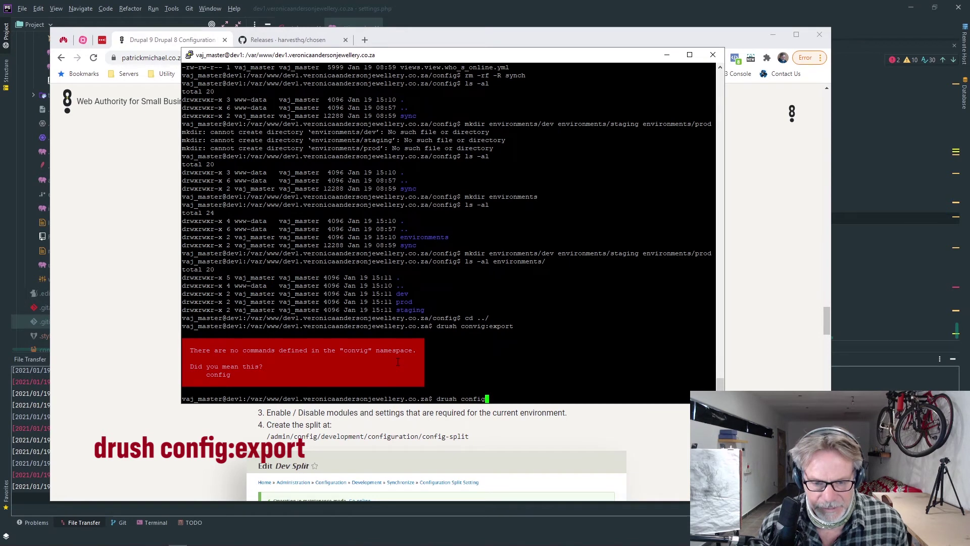
type(":ex")
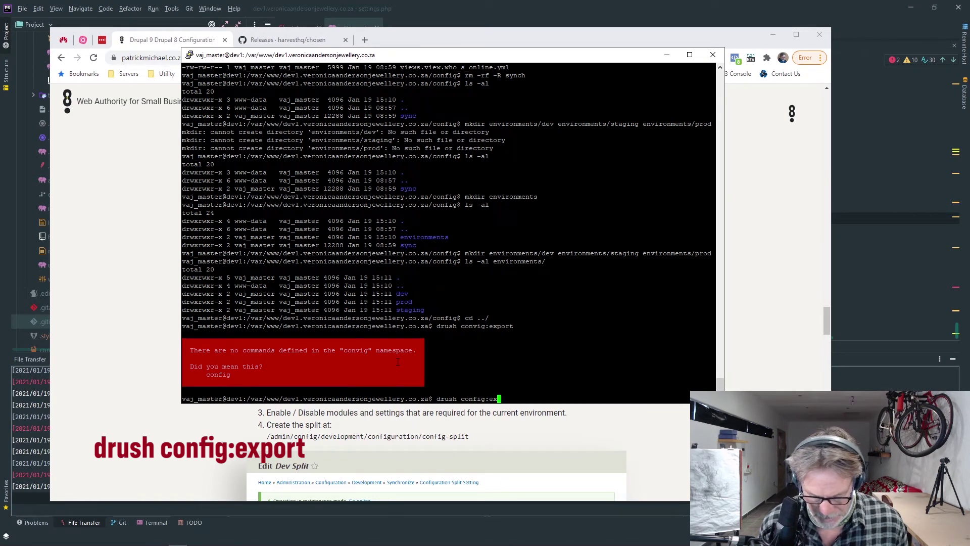
type("port")
key("Return")
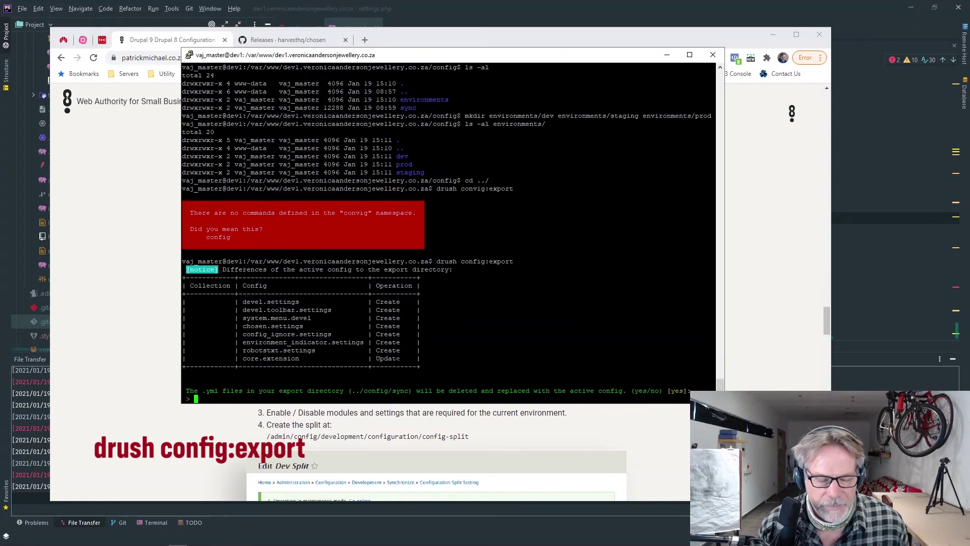
key("Return")
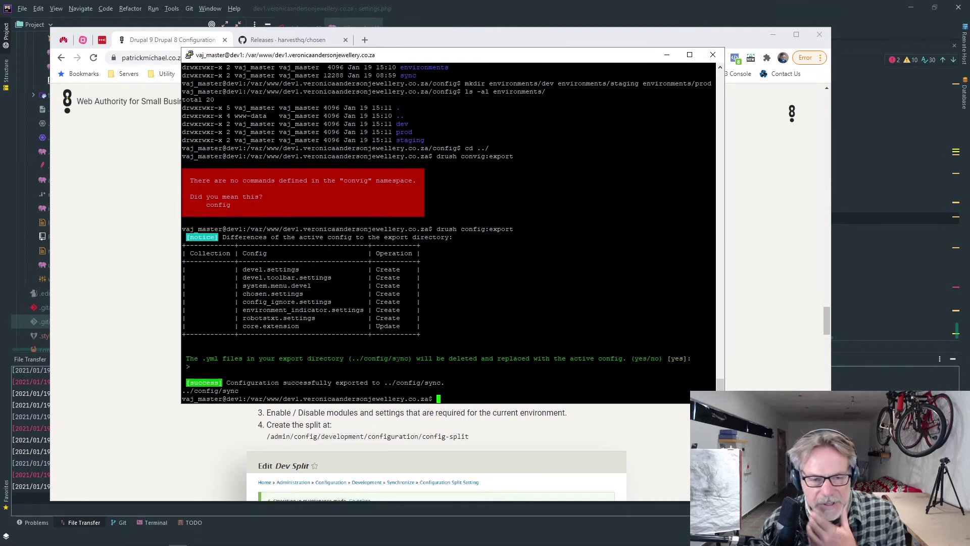
Go to Configuration > Development > Configuration Split settings and start adding a new split setting.
key("alt+Tab")
mouse_move(310, 89)
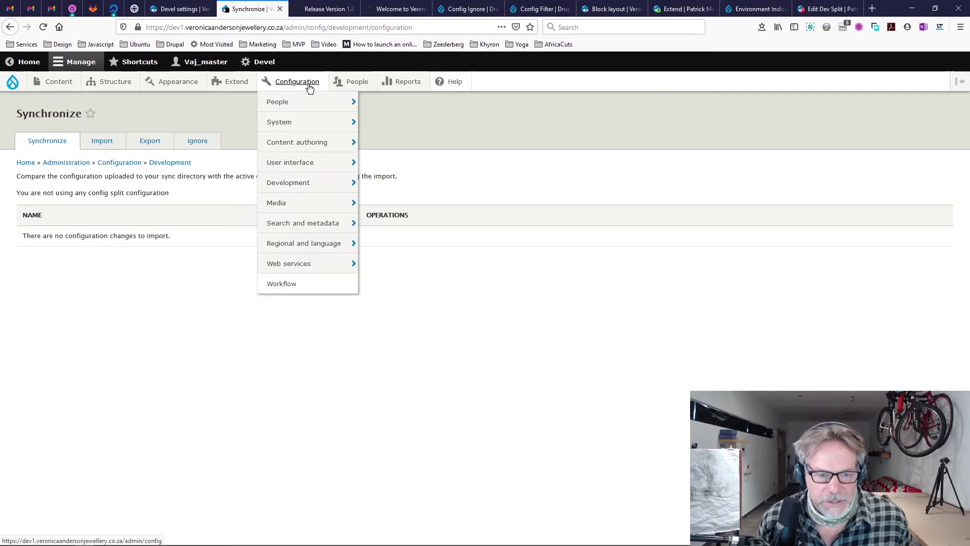
mouse_move(288, 190)
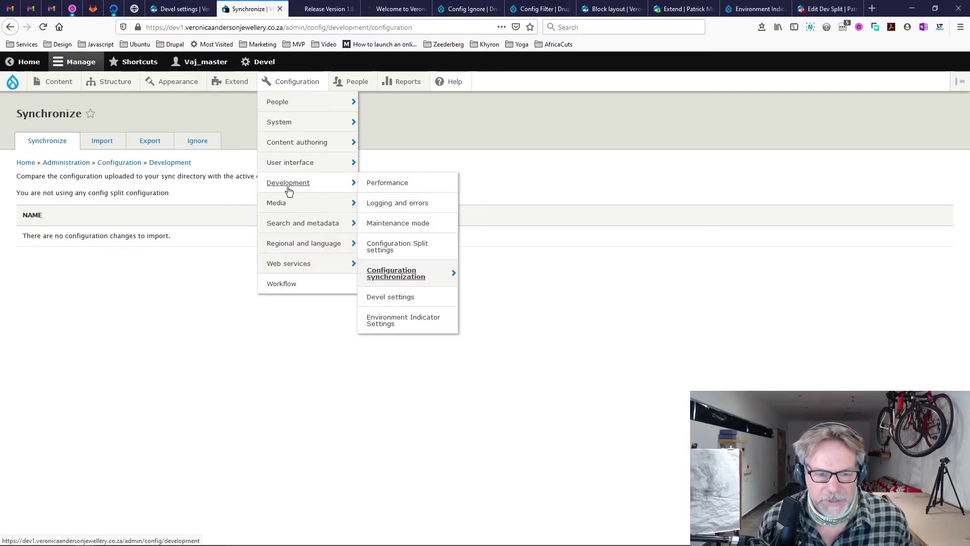
left_click(408, 254)
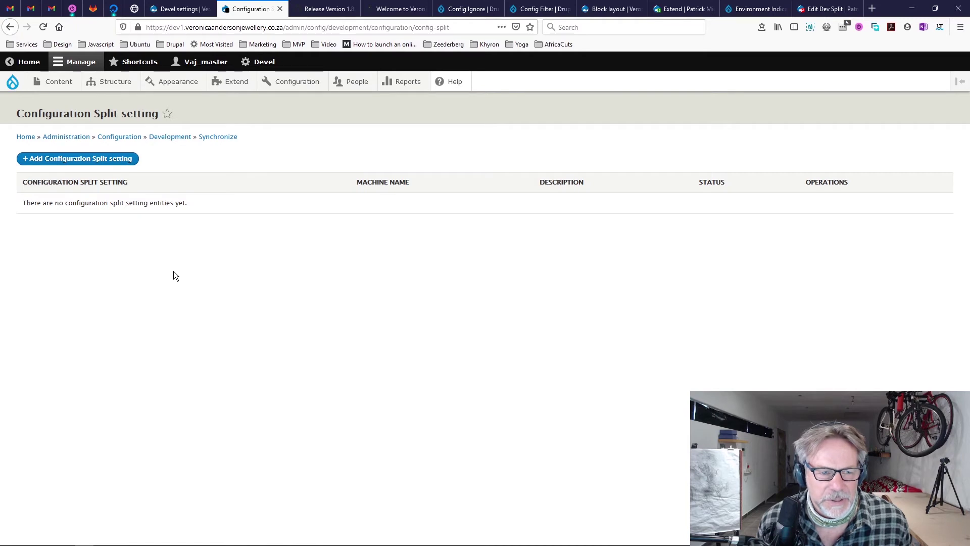
left_click(114, 160)
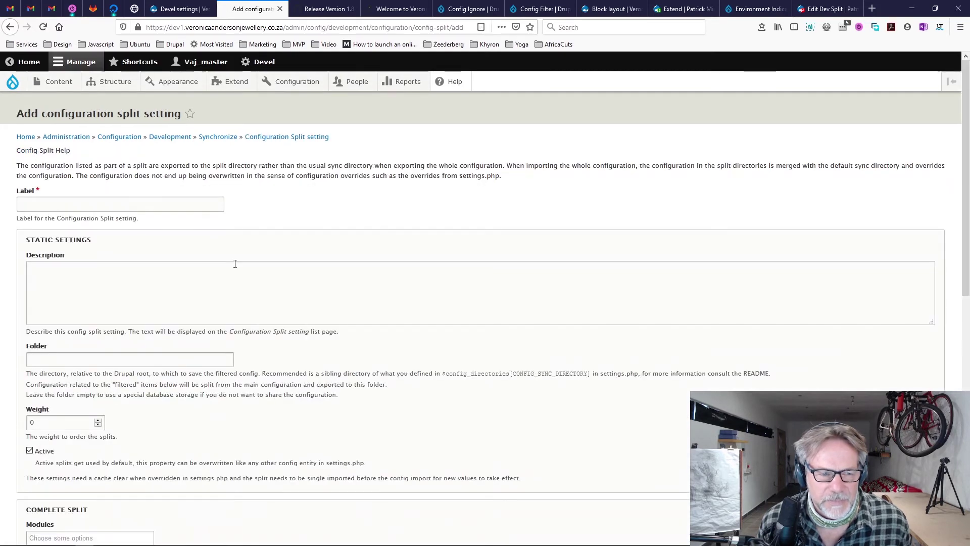
Label the new split 'Dev Split' and paste the description copied from the reference site's Dev Split.
left_click(45, 204)
type("dev")
key("ctrl+a")
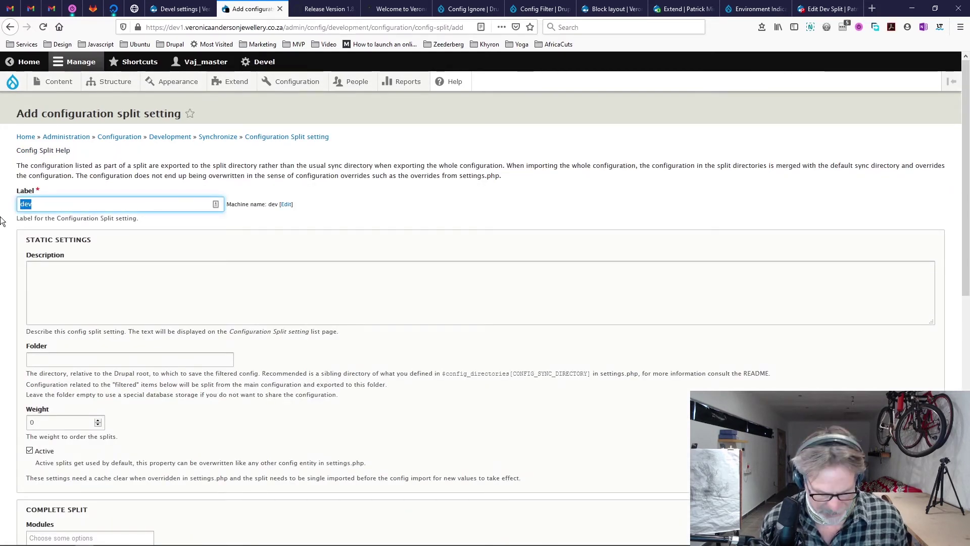
type("Dev Split")
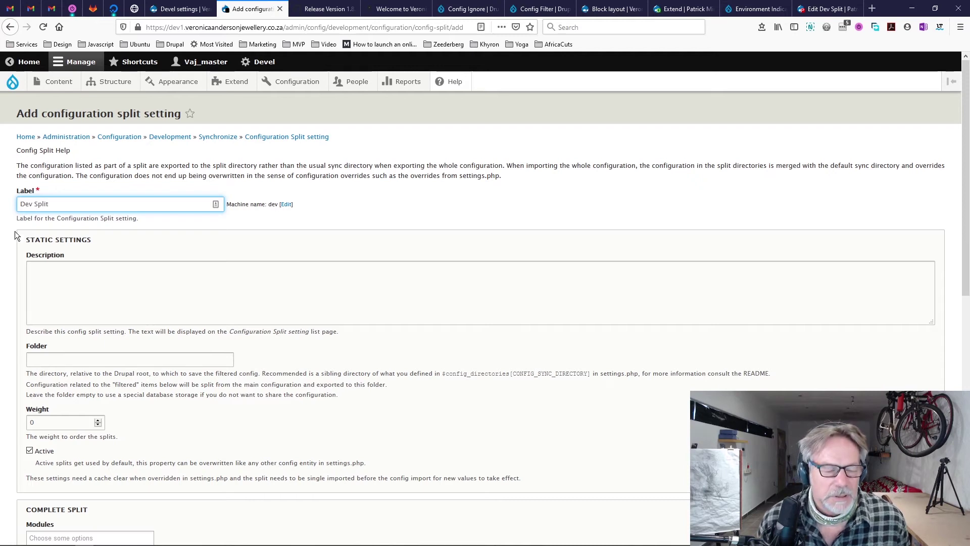
left_click(68, 266)
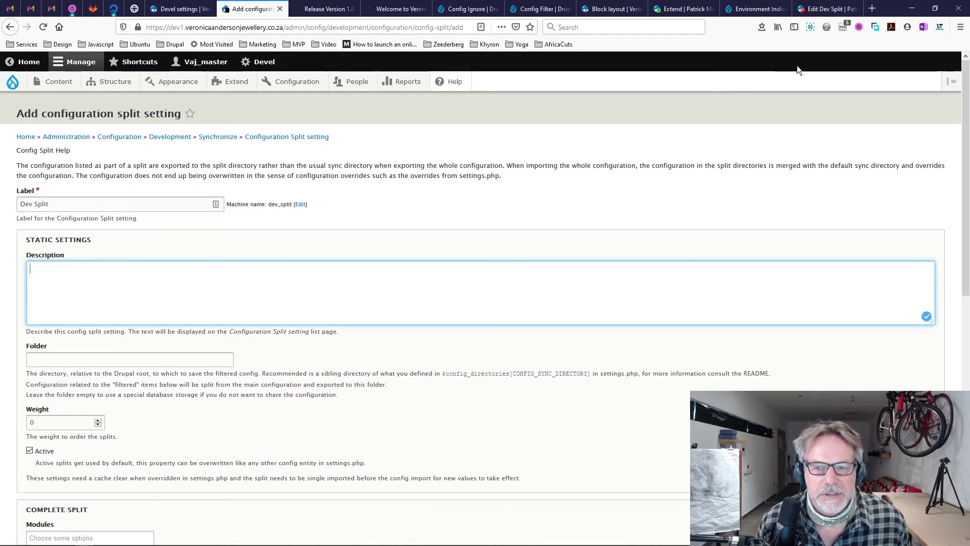
left_click(808, 14)
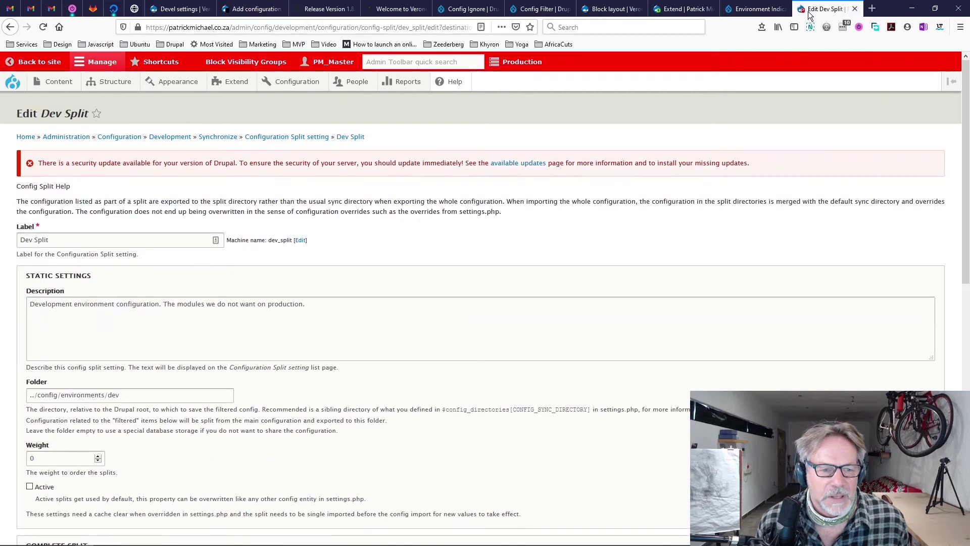
left_click_drag(311, 304, 16, 308)
key("ctrl+c")
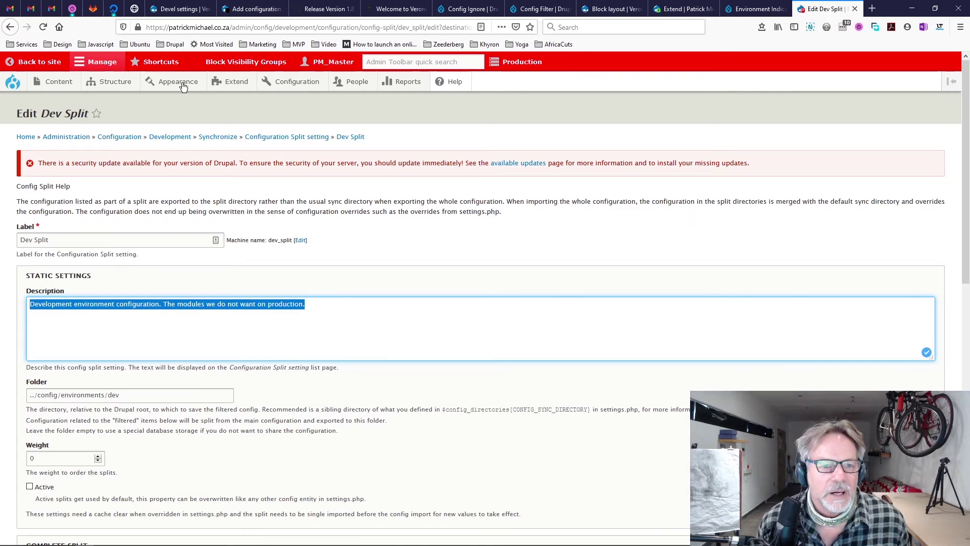
left_click(240, 9)
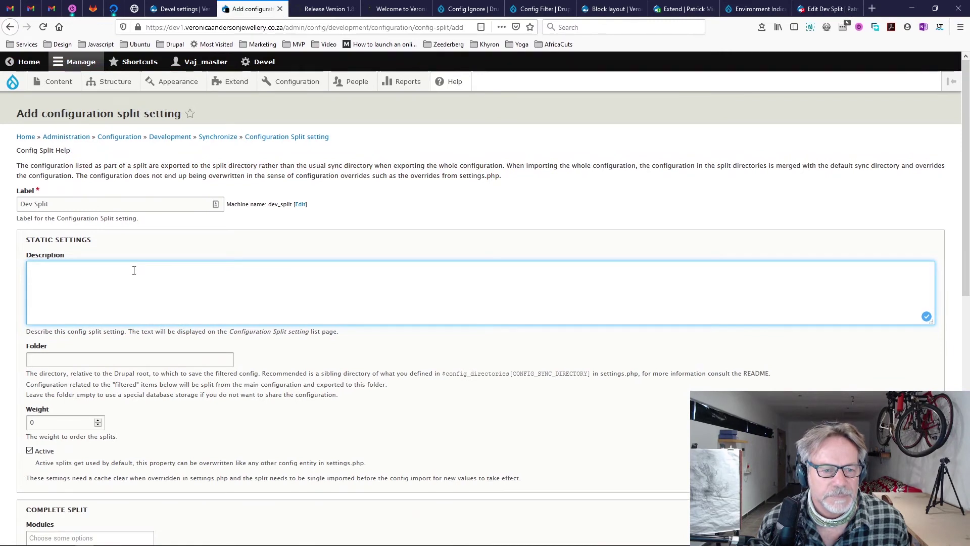
key("ctrl+v")
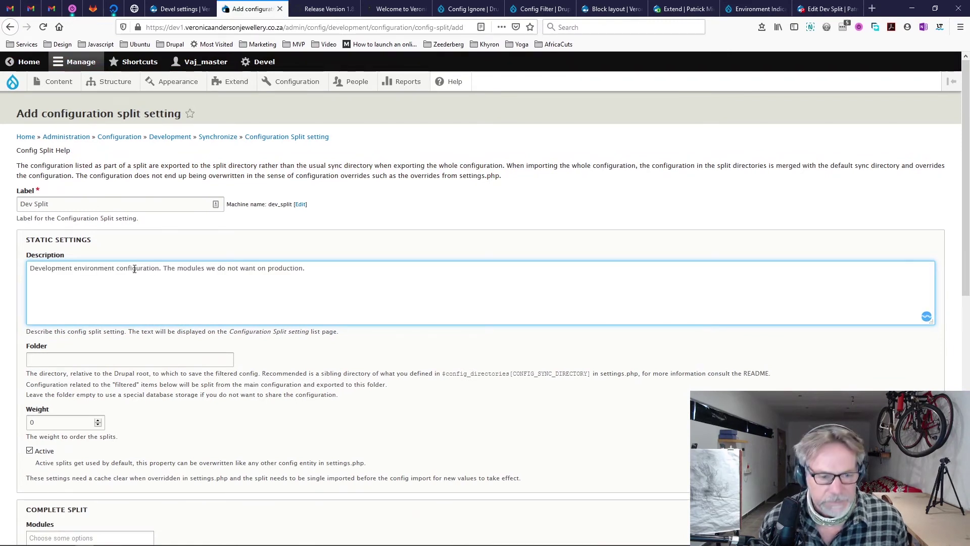
Set the folder to ../config/environments/dev, copied from the reference site, and uncheck Active.
left_click(81, 358)
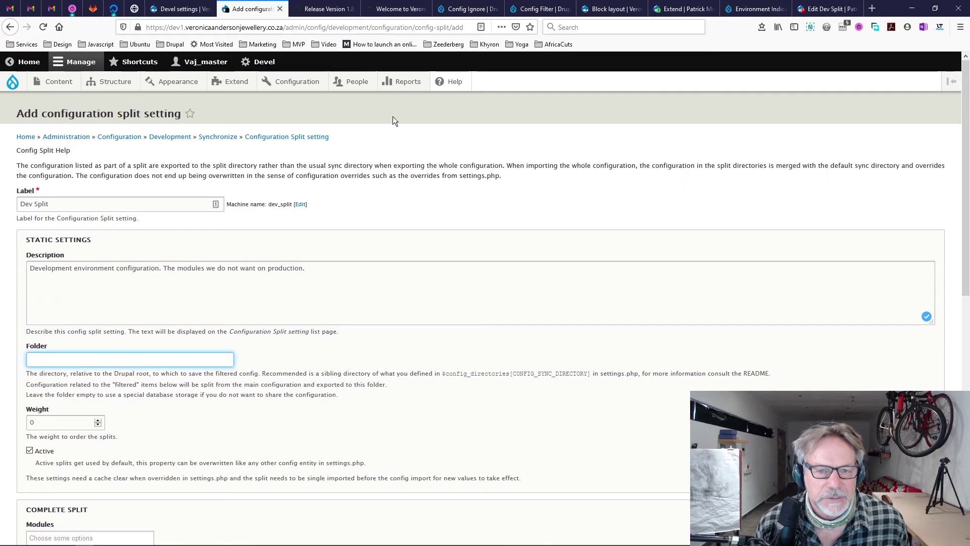
left_click(827, 8)
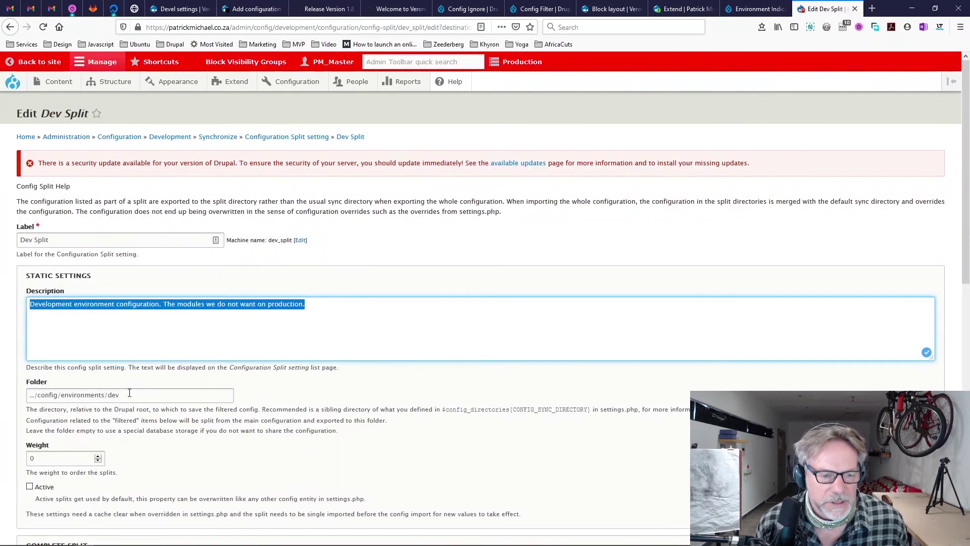
key("Tab")
key("ctrl+c")
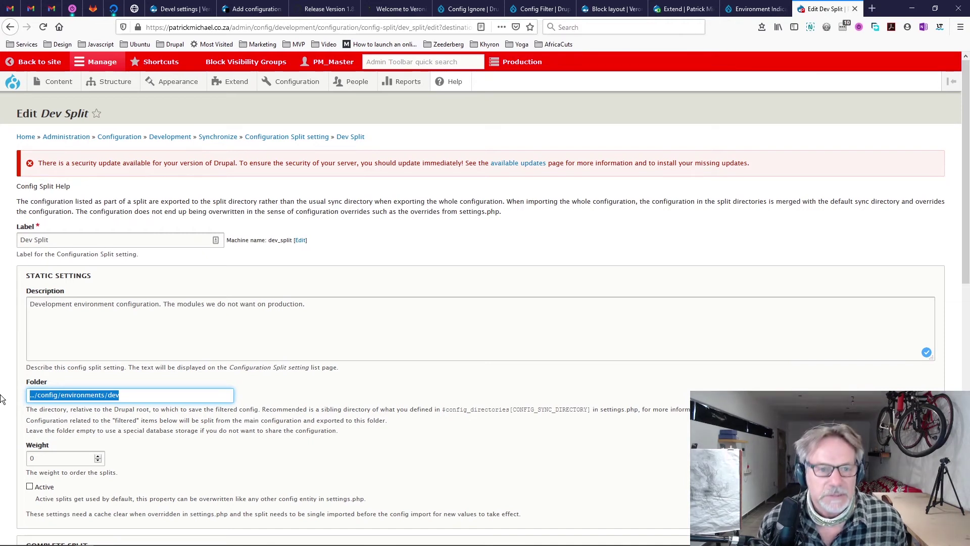
left_click(253, 8)
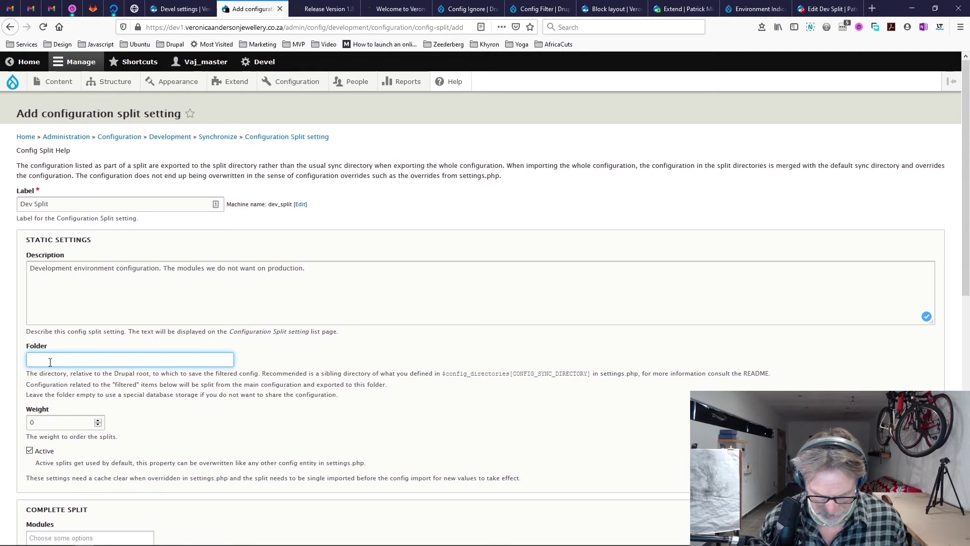
key("ctrl+v")
scroll(189, 386, "down", 1)
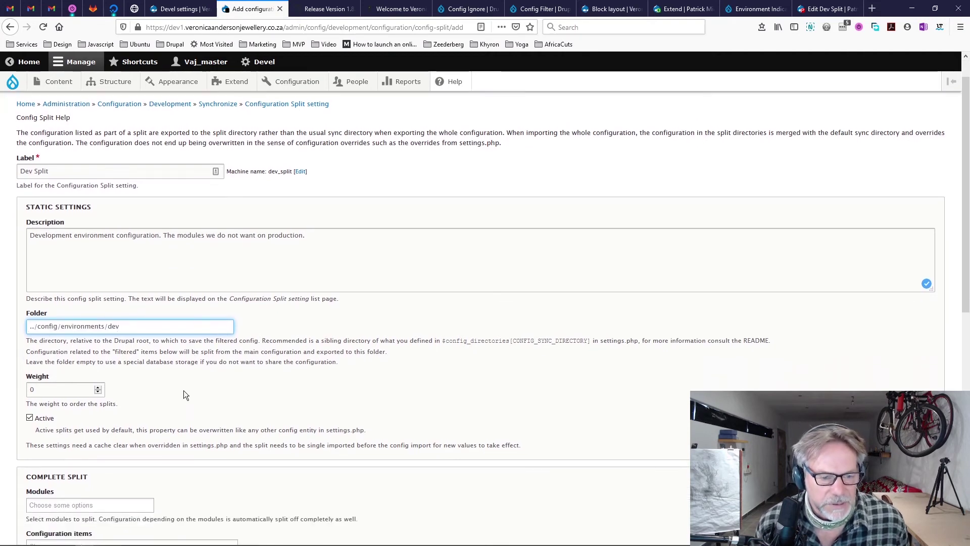
left_click(29, 418)
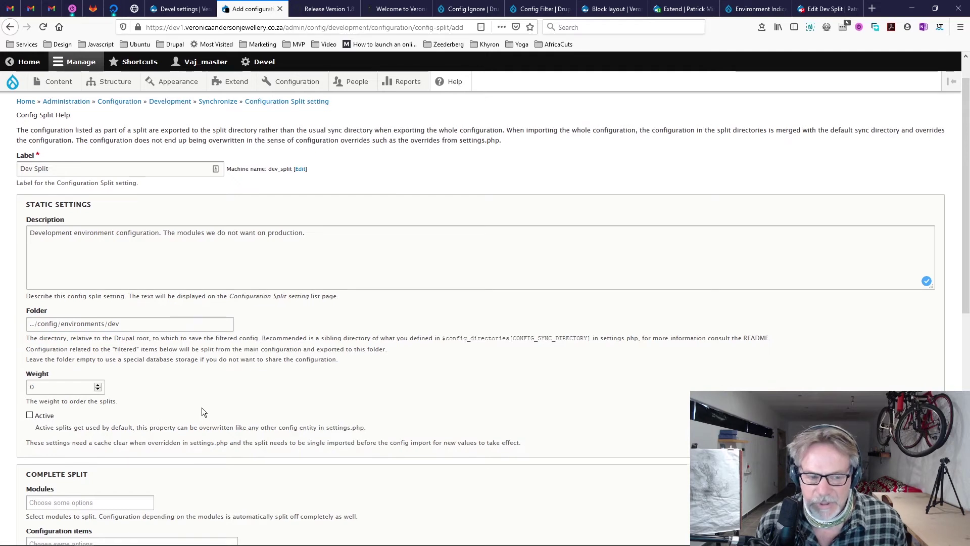
scroll(201, 407, "down", 3)
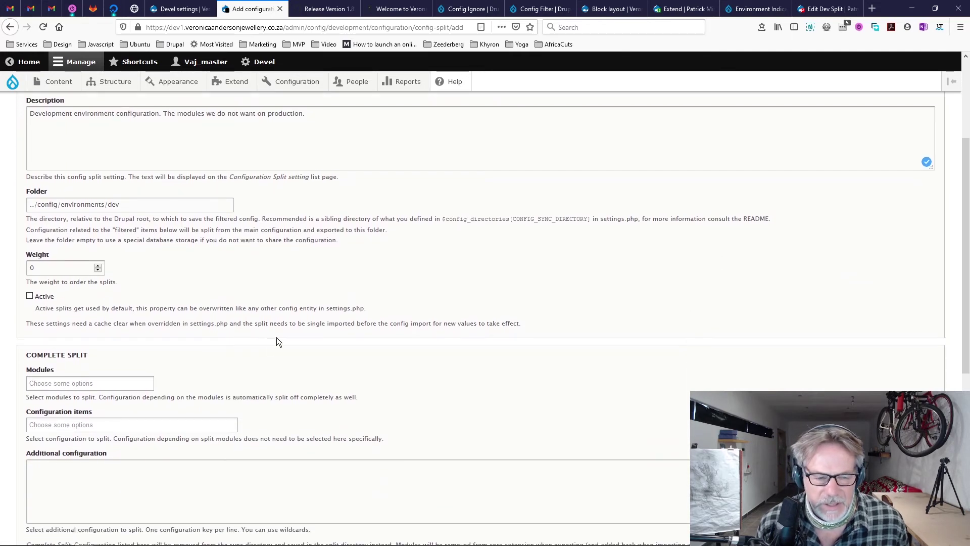
Add the Devel and Devel Kint Extras modules to the split's Complete Split modules.
left_click(109, 383)
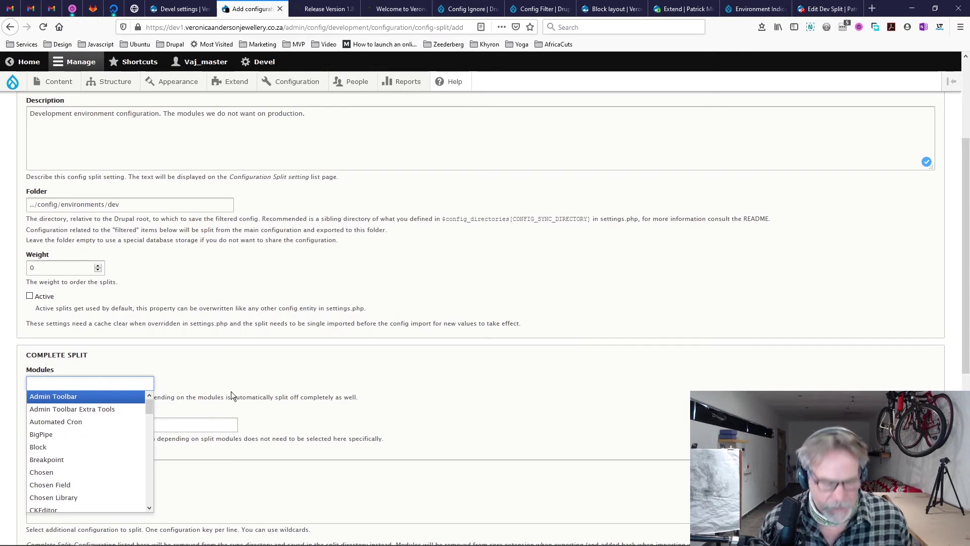
type("dev")
left_click(46, 396)
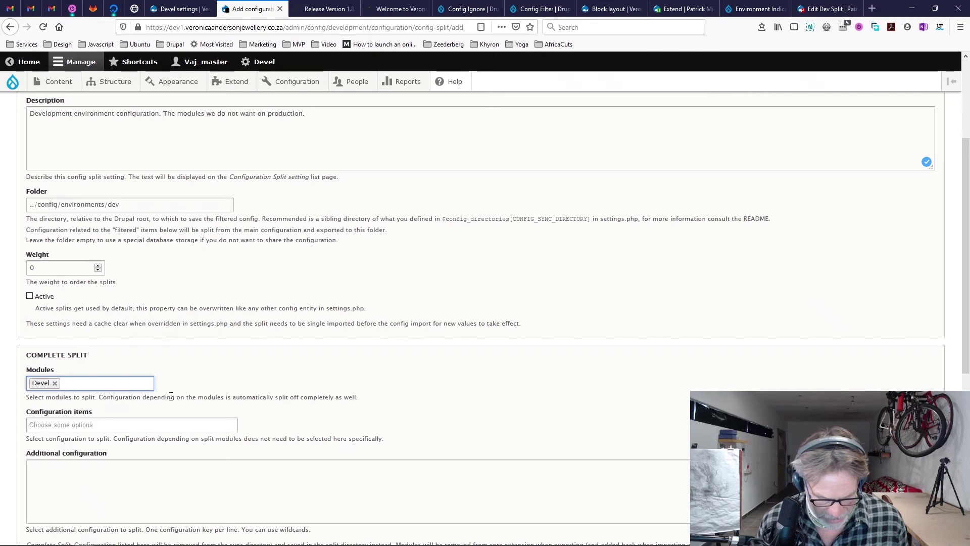
type("dev")
left_click(91, 407)
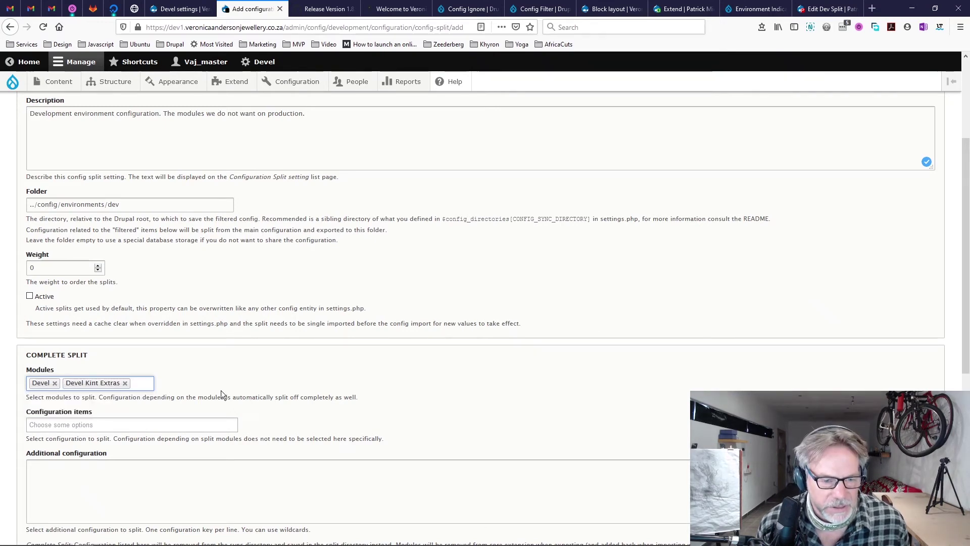
scroll(222, 385, "down", 1)
Copy system.menu.devel from the reference Dev Split into the Complete Split additional configuration.
left_click(230, 408)
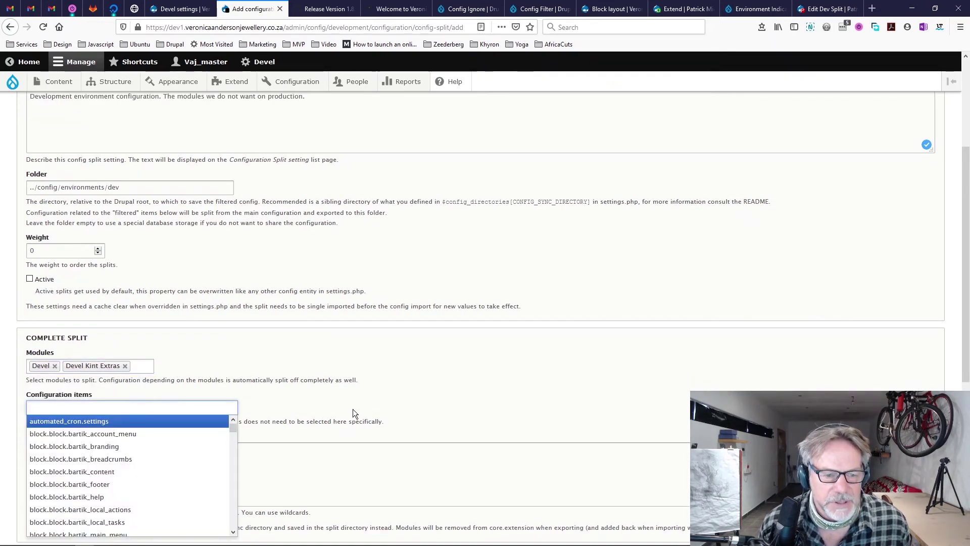
key("ctrl+9")
scroll(528, 295, "down", 3)
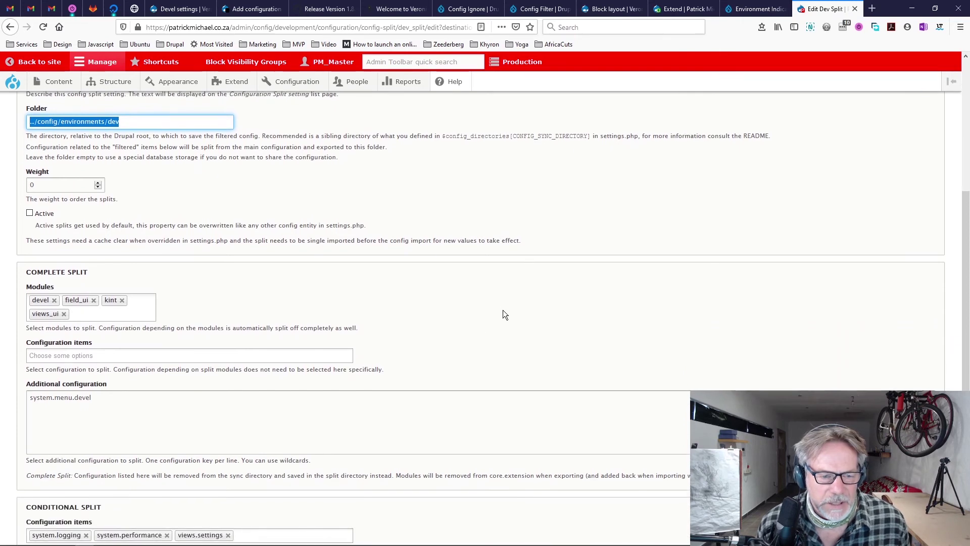
triple_click(170, 414)
key("ctrl+c")
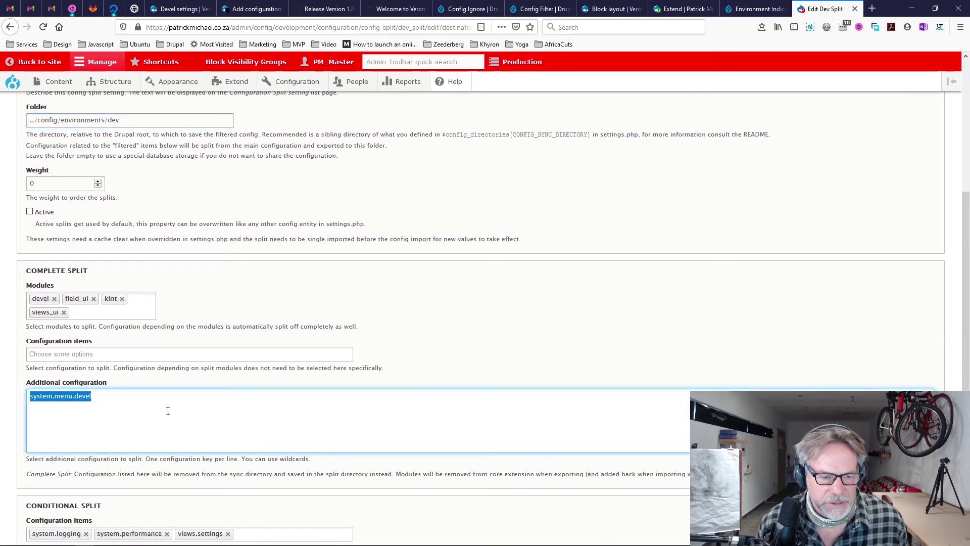
key("alt+Tab")
key("alt+Tab")
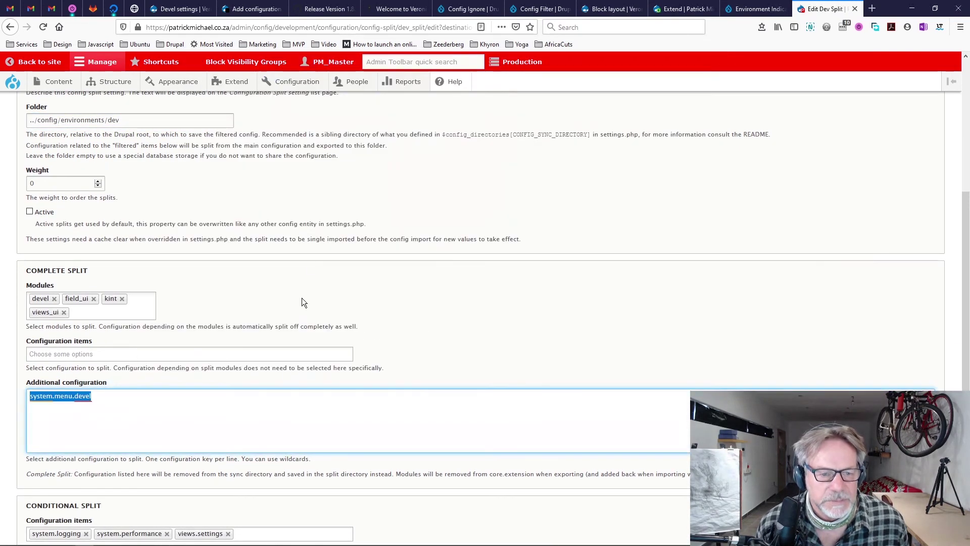
left_click(177, 9)
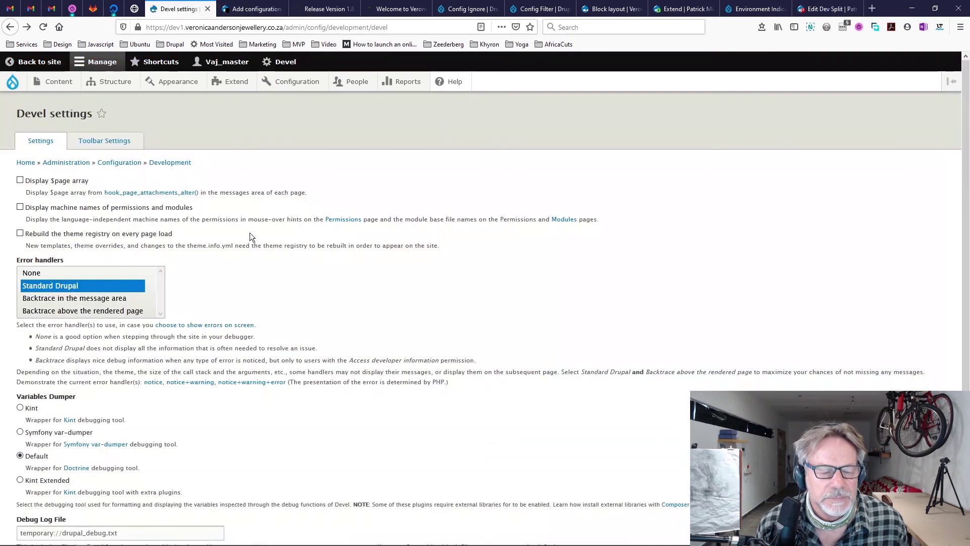
left_click(253, 9)
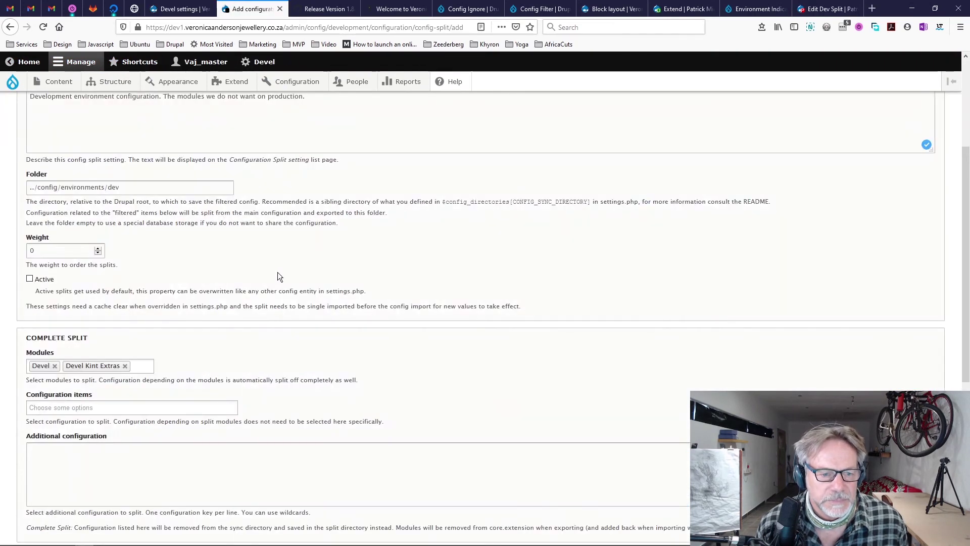
scroll(217, 334, "down", 1)
left_click(110, 413)
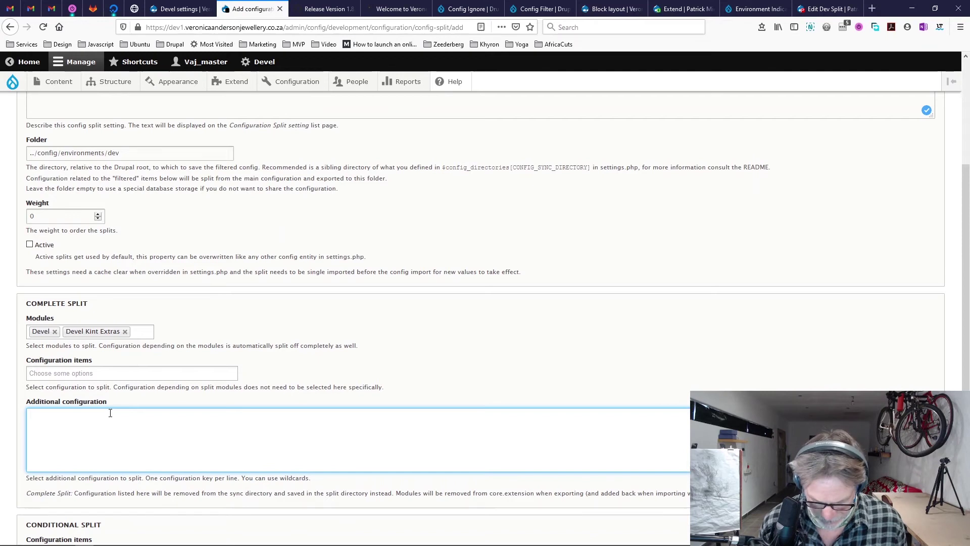
key("ctrl+v")
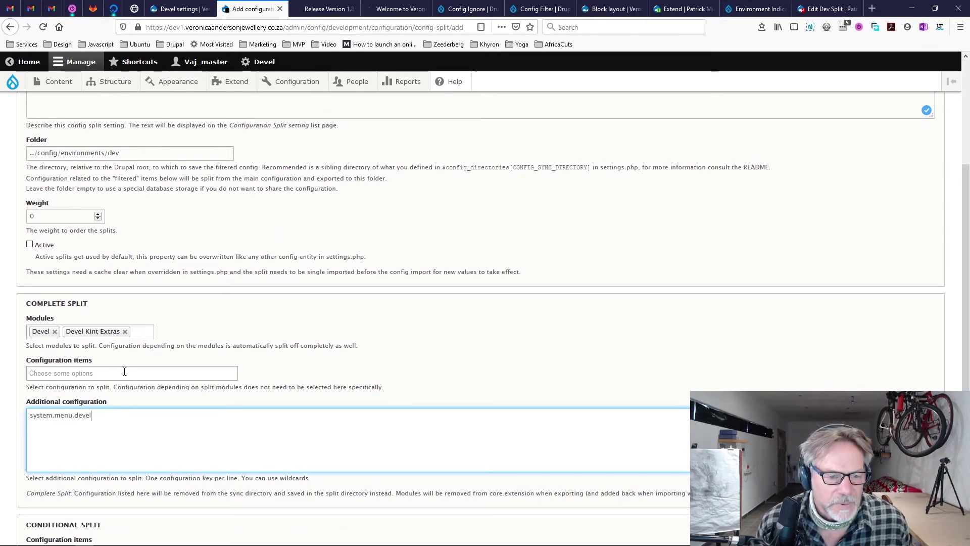
Look up 'syste' entries in the Complete Split configuration items, then revisit the reference Dev Split.
left_click(124, 373)
type("s")
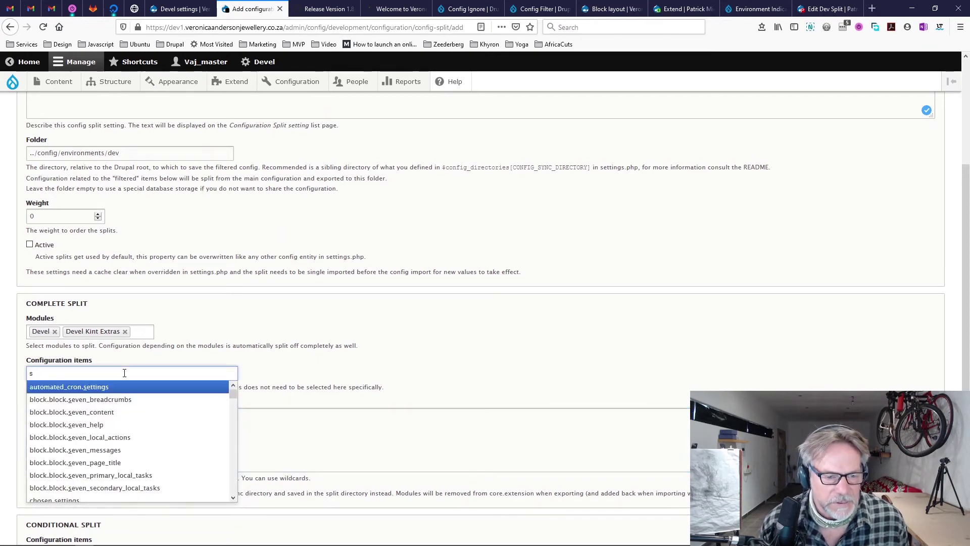
type("yste")
left_click(486, 368)
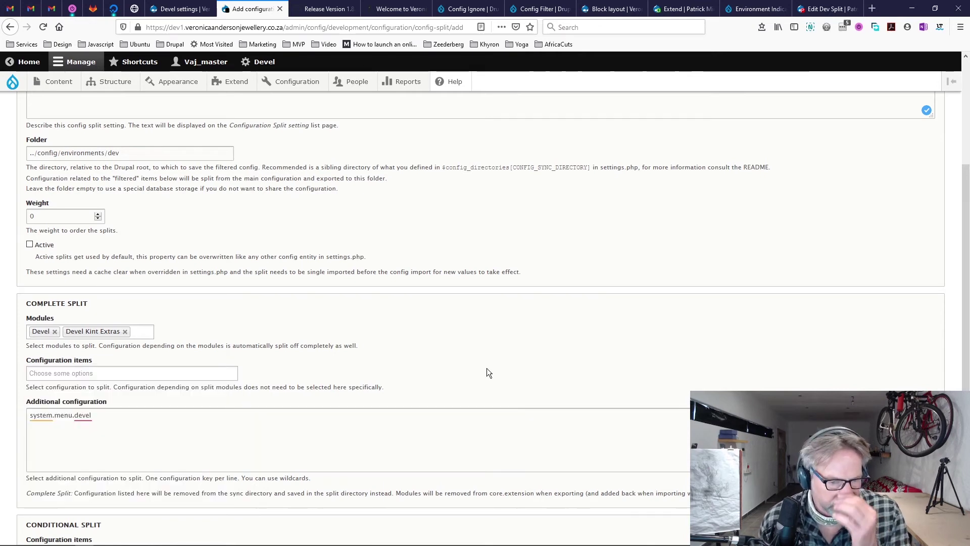
scroll(263, 345, "down", 5)
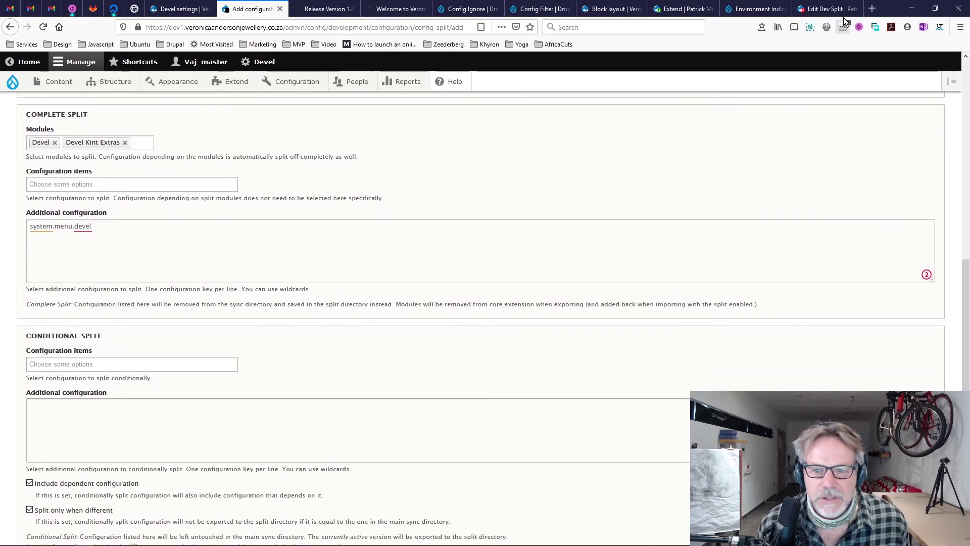
left_click(836, 10)
scroll(457, 384, "down", 3)
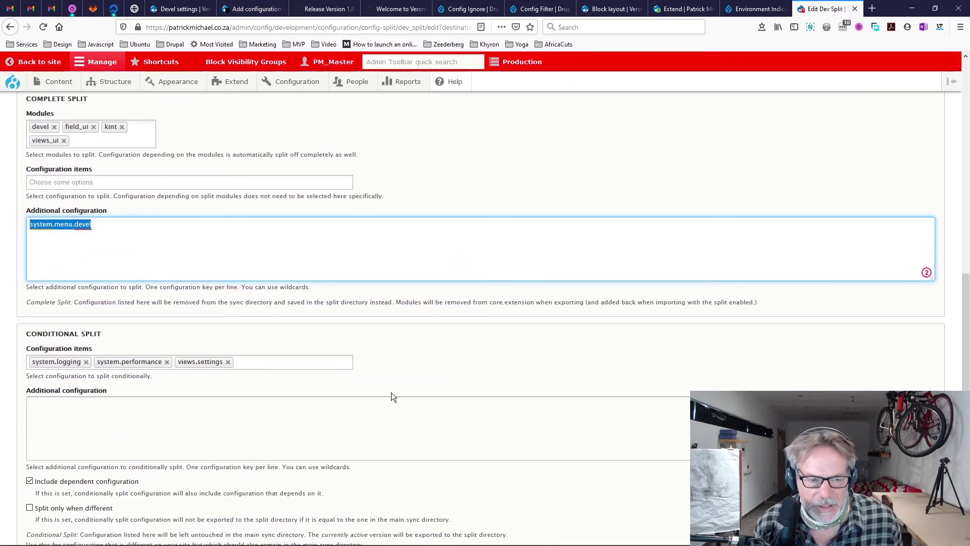
scroll(475, 387, "down", 1)
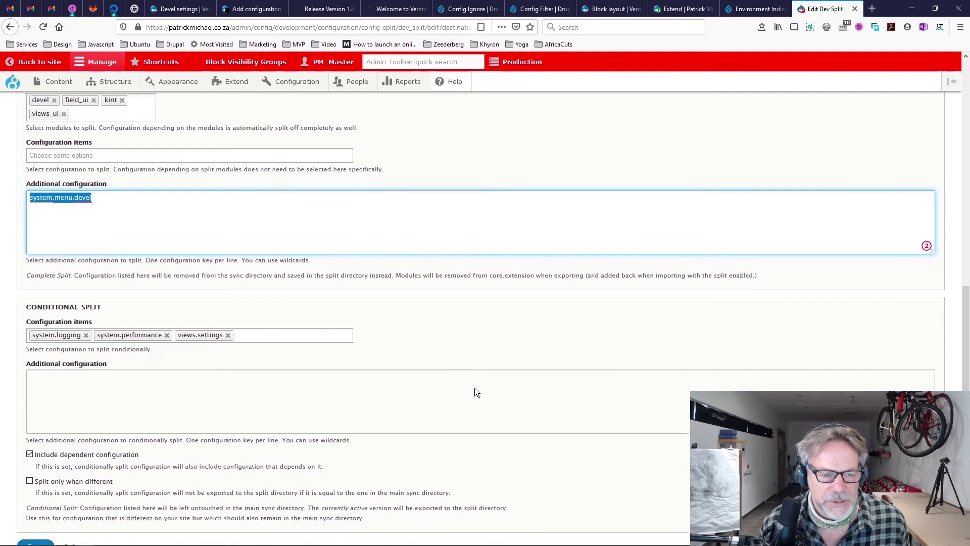
Add system.logging to the Conditional Split configuration items, checking the reference site's list.
key("ctrl+Tab")
left_click(96, 364)
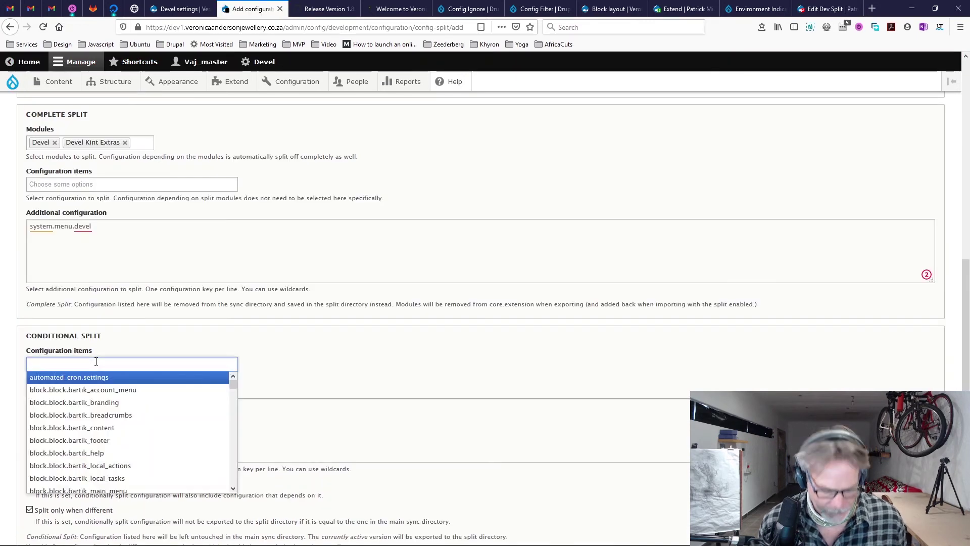
type("sys")
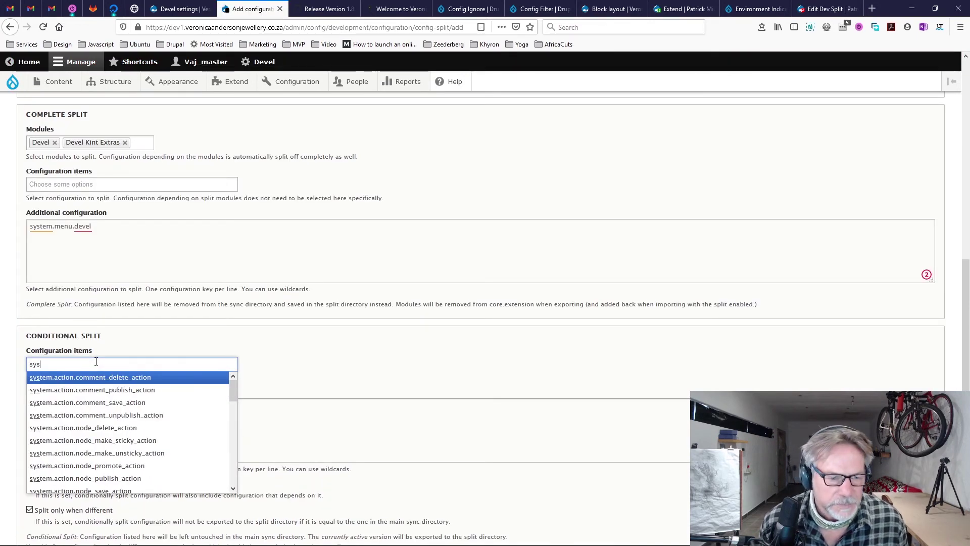
type("tem.")
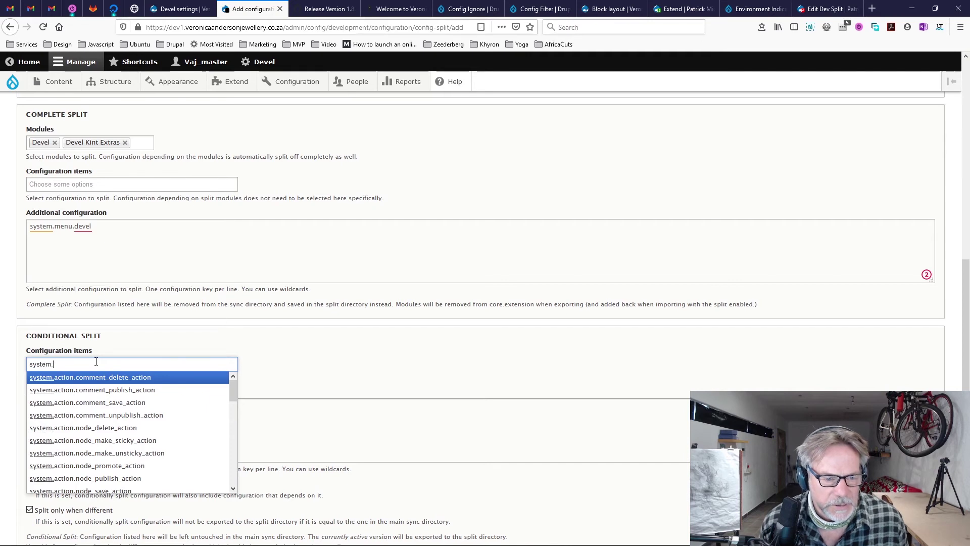
type("l")
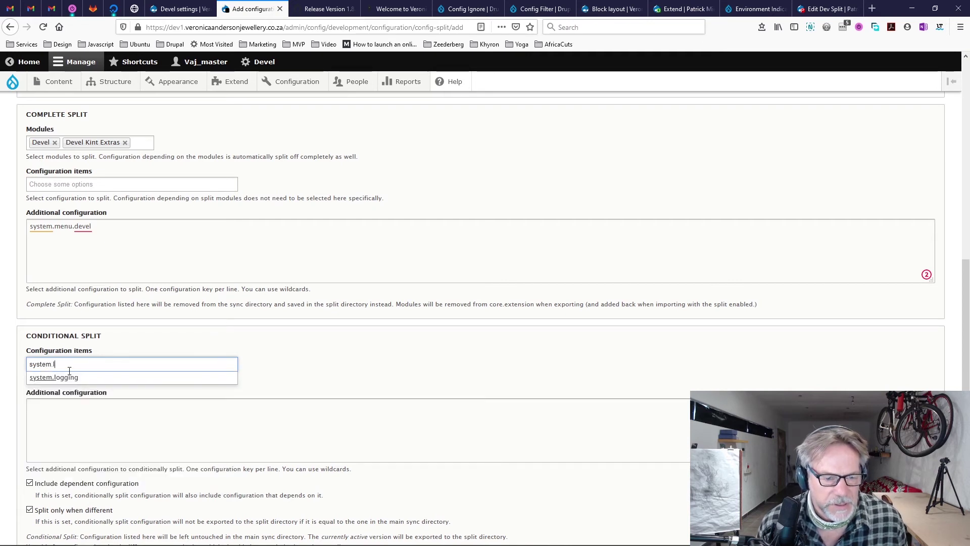
left_click(110, 382)
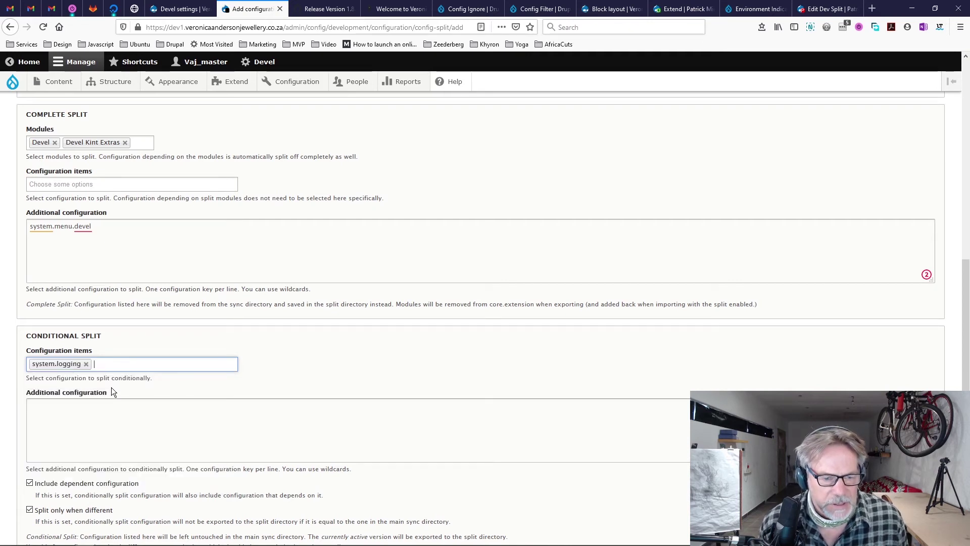
type("system.menu.de")
type("v")
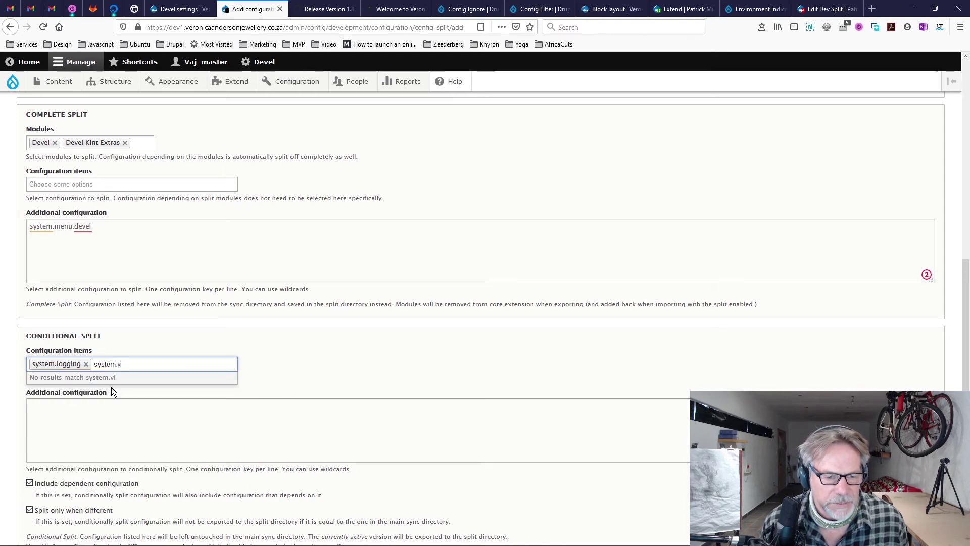
key("BackSpace")
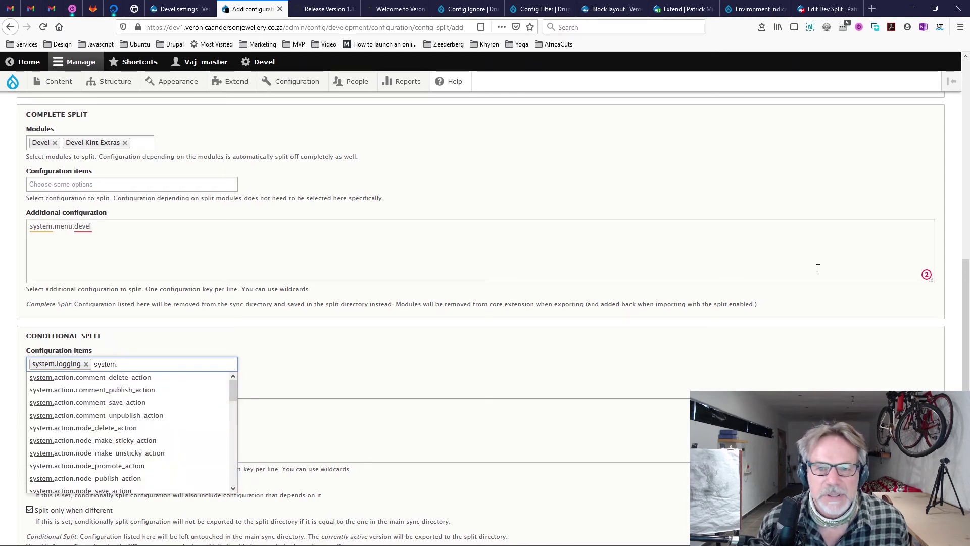
left_click(808, 8)
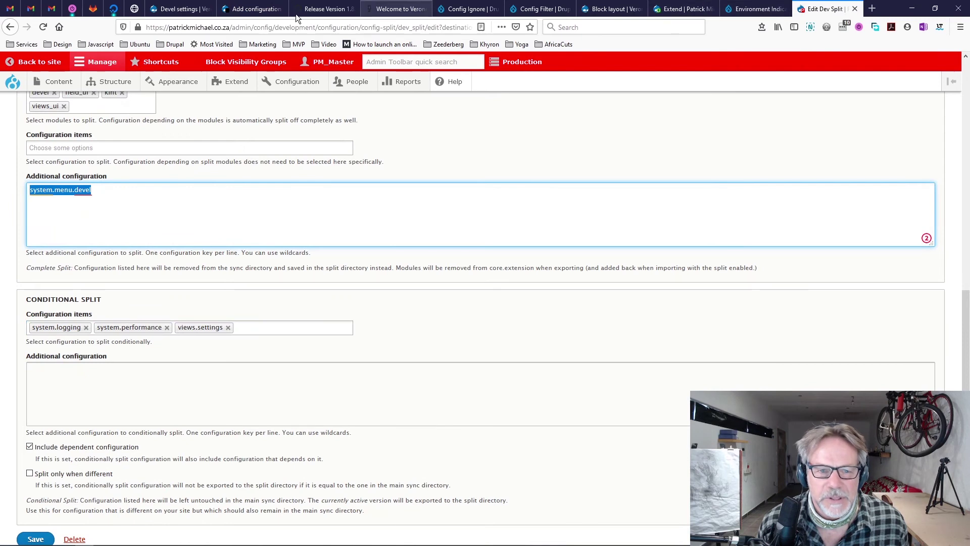
left_click(245, 13)
Add system.performance and views.settings to the conditional split items.
left_click(128, 367)
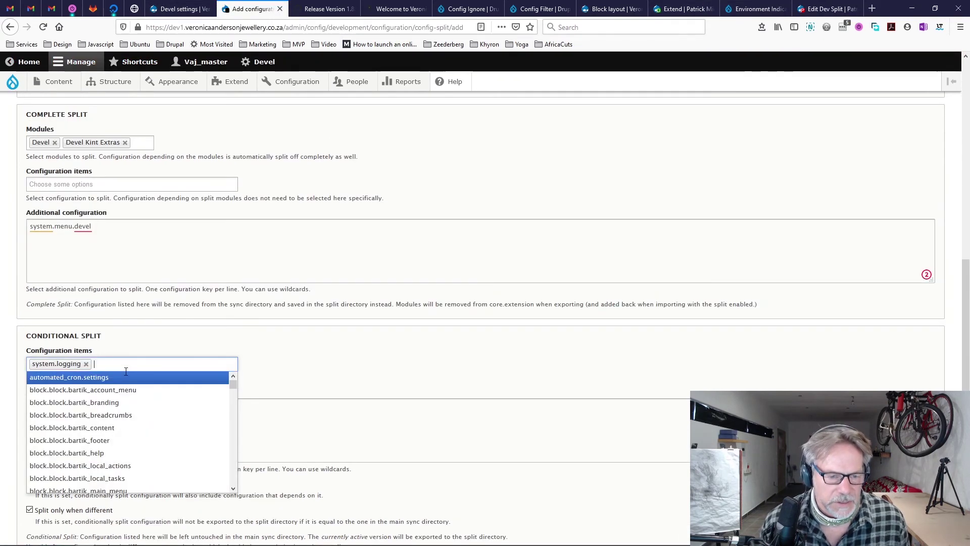
type("system.p")
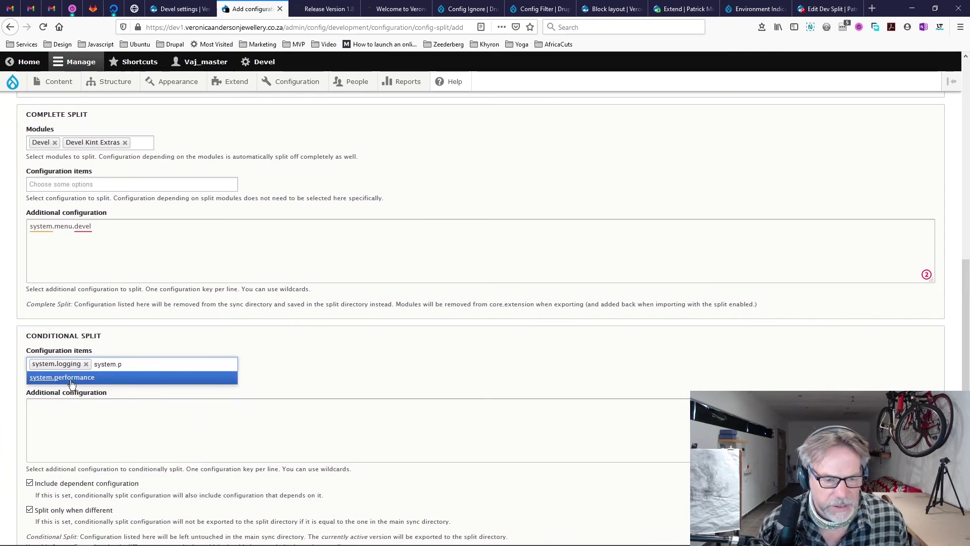
left_click(126, 377)
type("views.s")
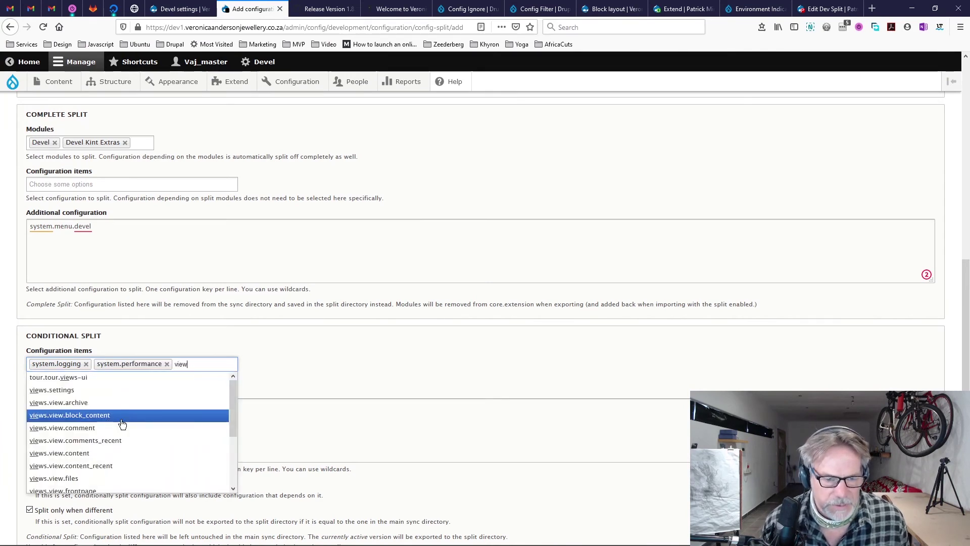
left_click(54, 378)
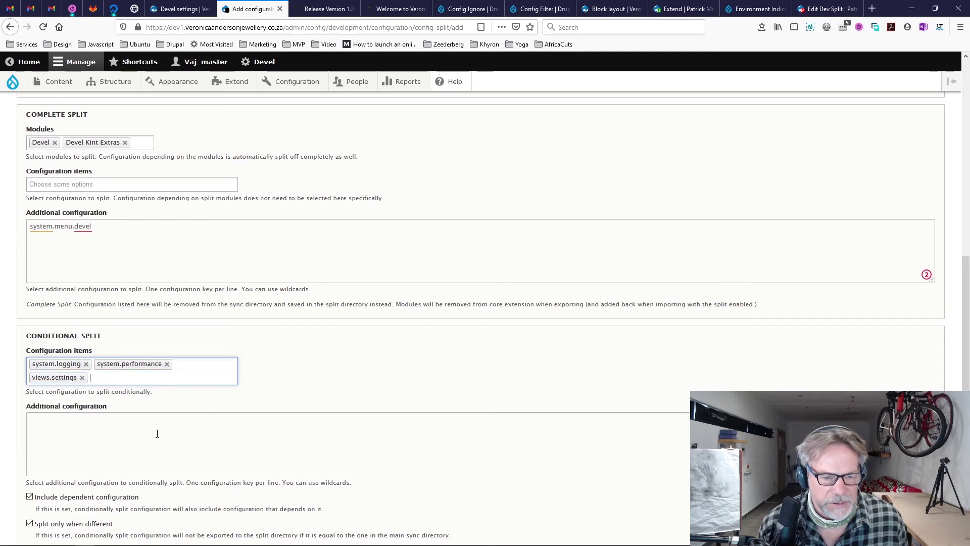
Uncheck 'Split only when different' so conditional items export even when unchanged.
left_click(824, 8)
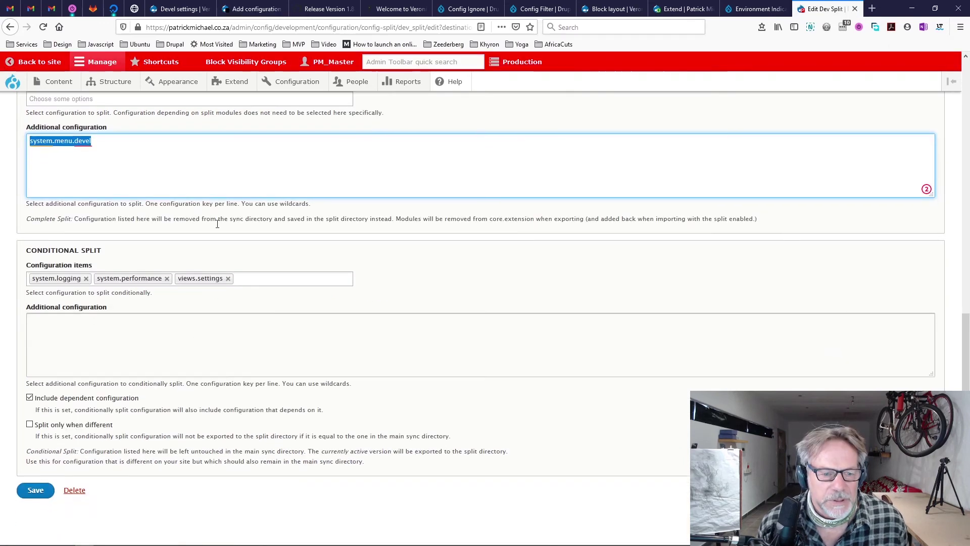
left_click(250, 8)
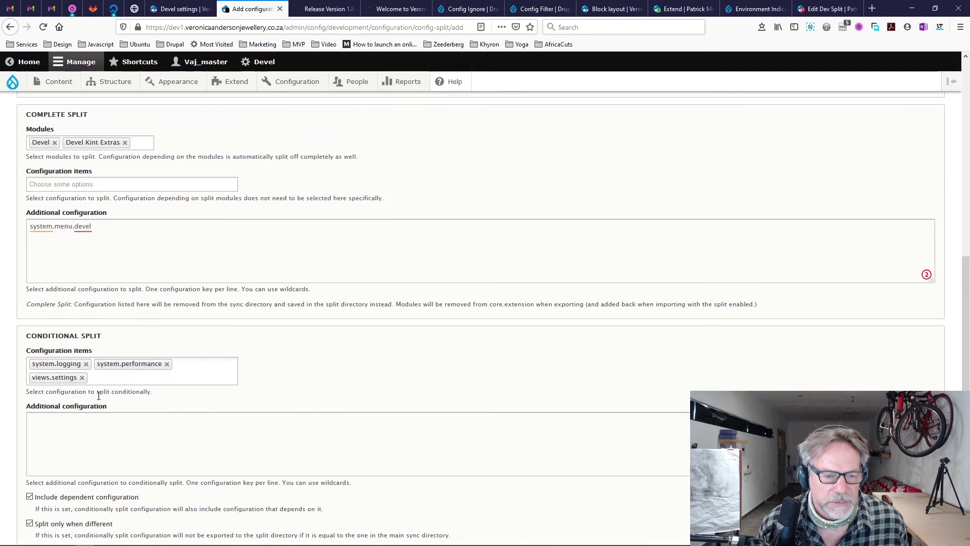
scroll(98, 401, "down", 1)
scroll(104, 408, "down", 1)
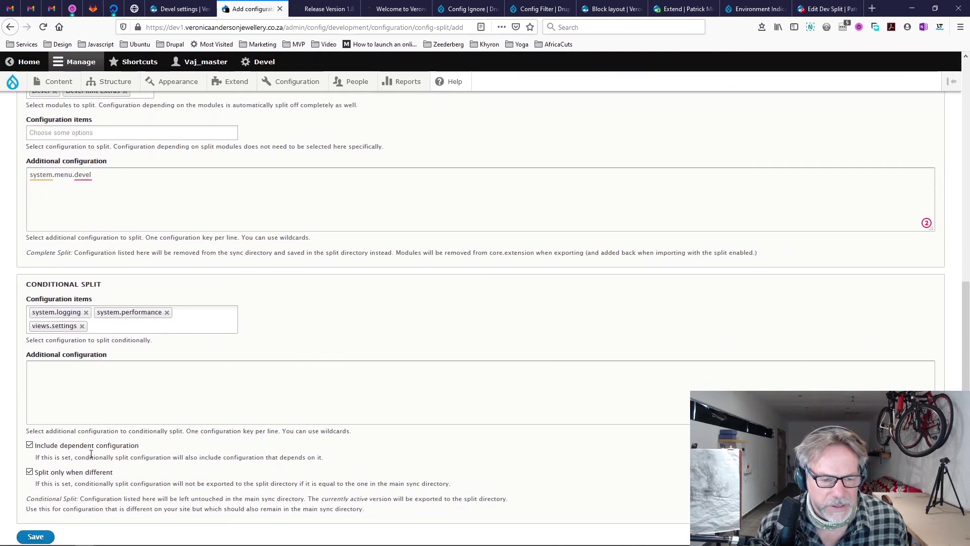
left_click(30, 471)
scroll(109, 455, "down", 2)
Save the Dev Split setting and bring up the PuTTY terminal showing the dev_split export.
left_click(36, 491)
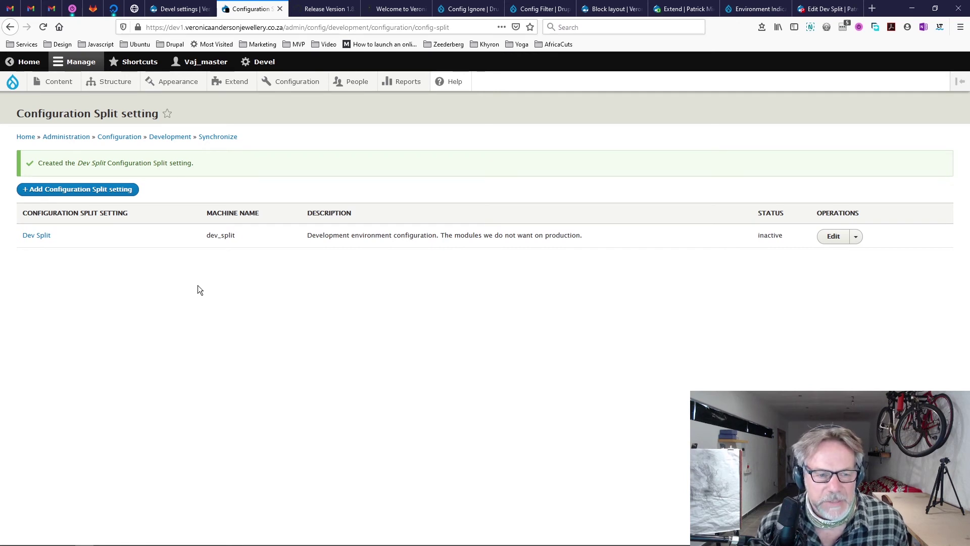
key("alt+Tab")
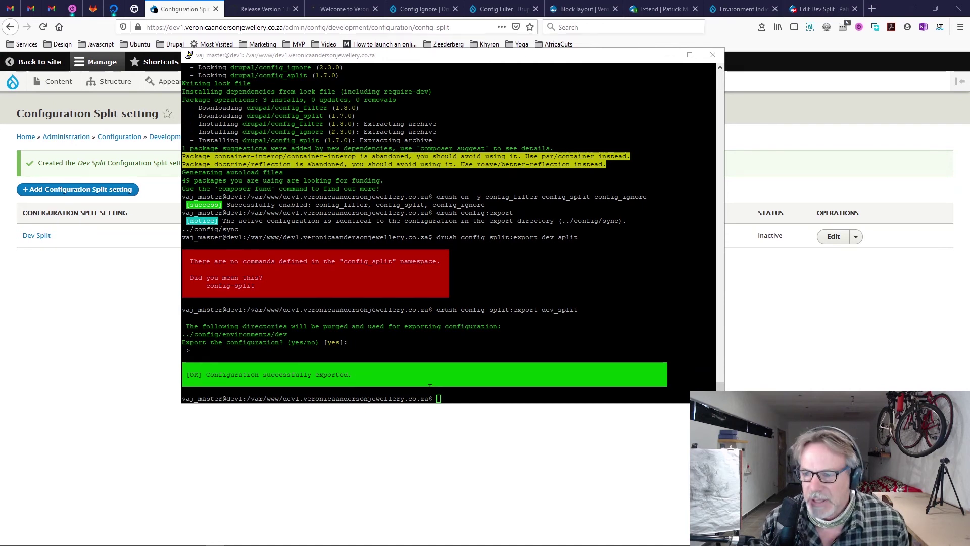
Run drush config:export and confirm overwriting the exported files in ../config/sync.
key("alt+Tab")
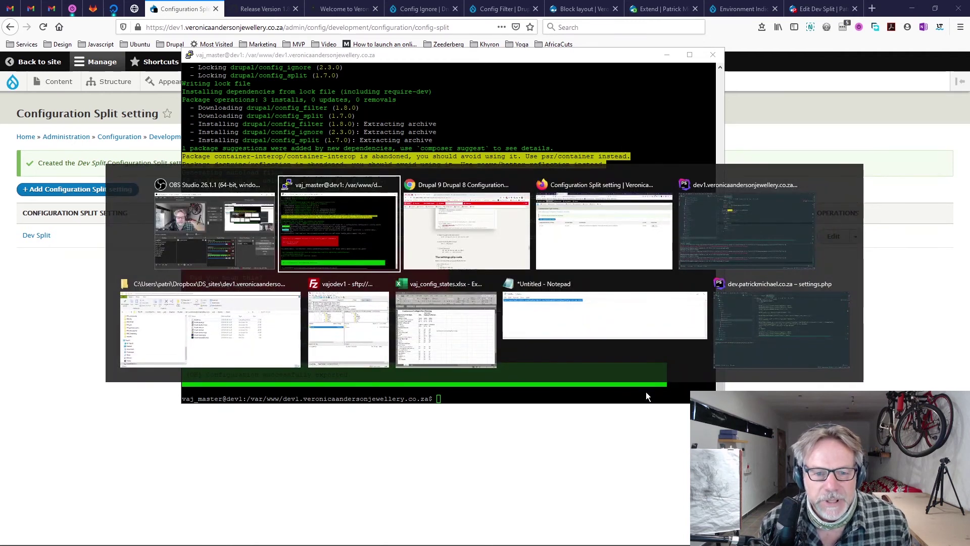
key("alt+Tab")
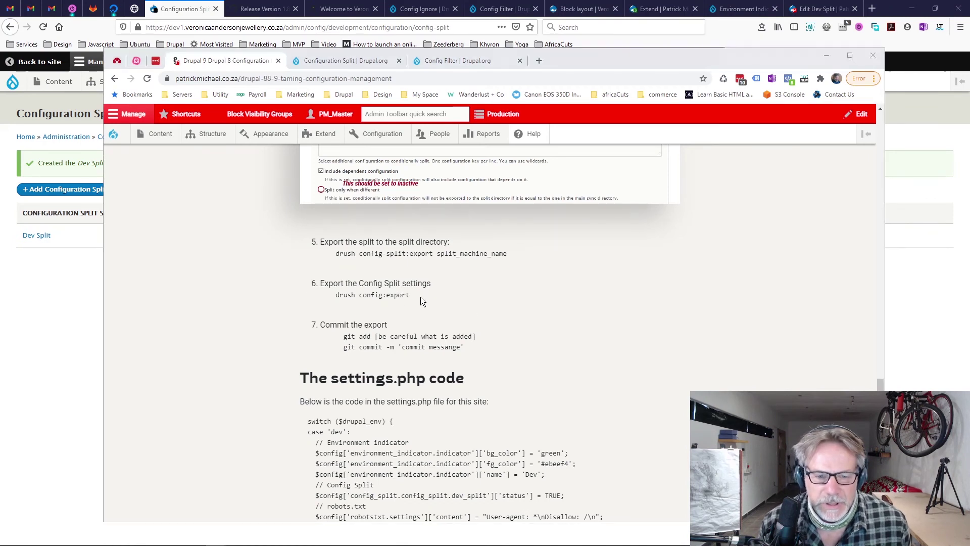
key("alt+Tab")
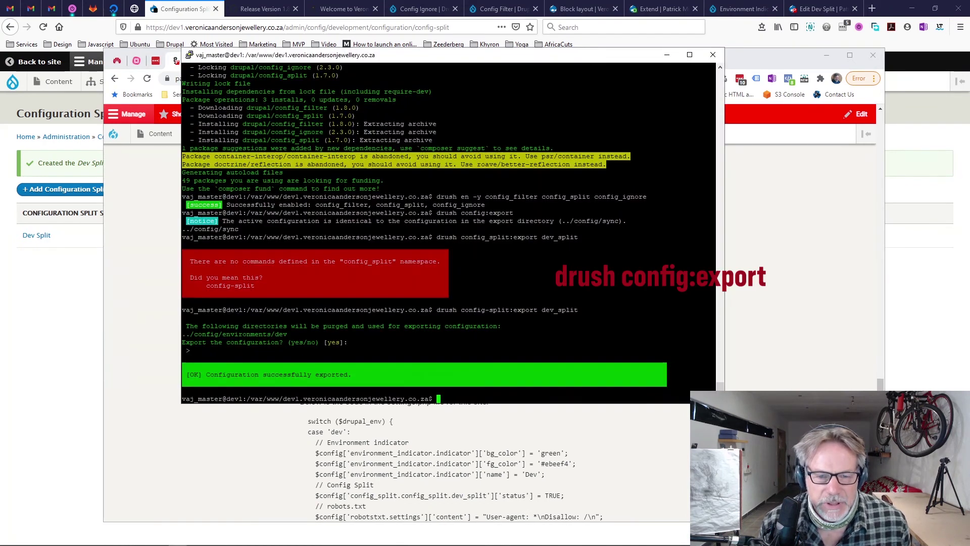
type("drush config:export")
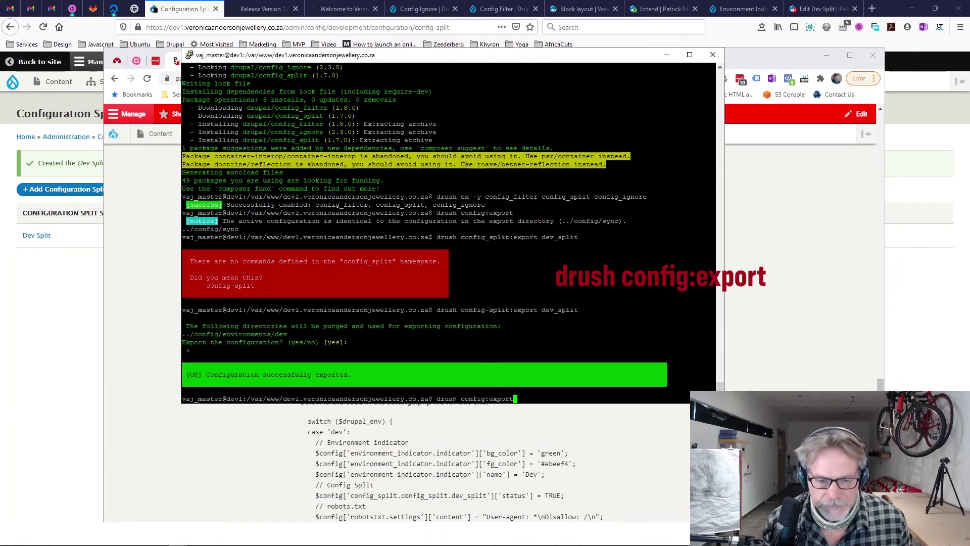
key("Return")
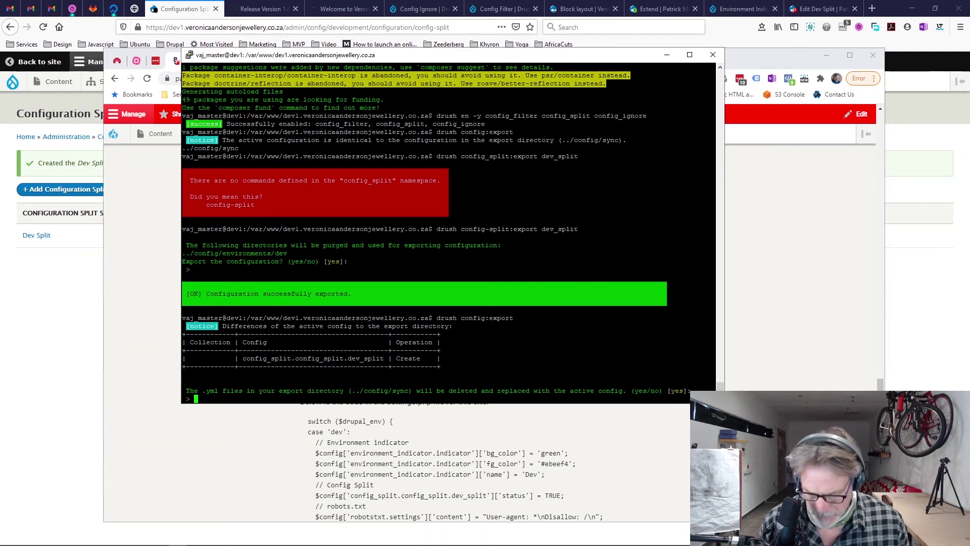
key("Return")
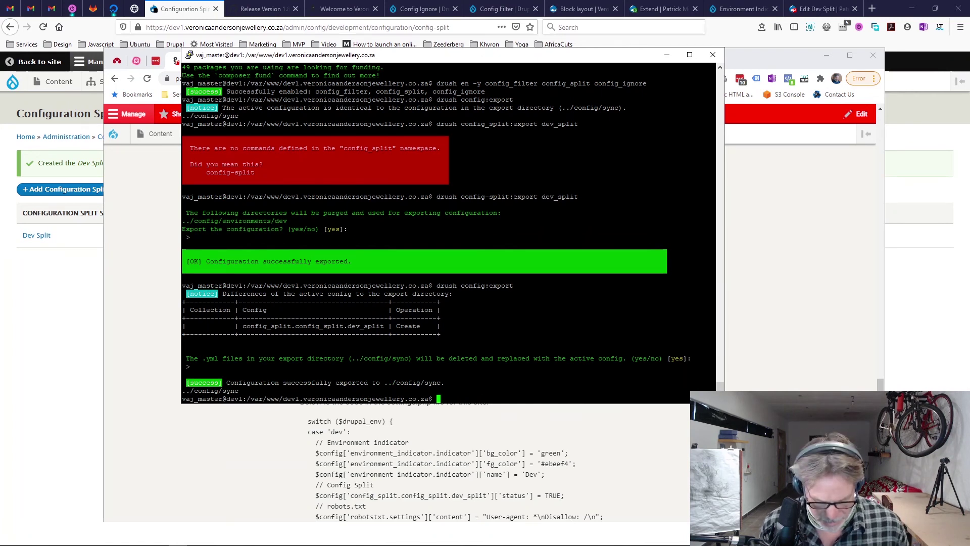
Scroll through the Drupal configuration article, then return to the export output.
key("alt+Tab")
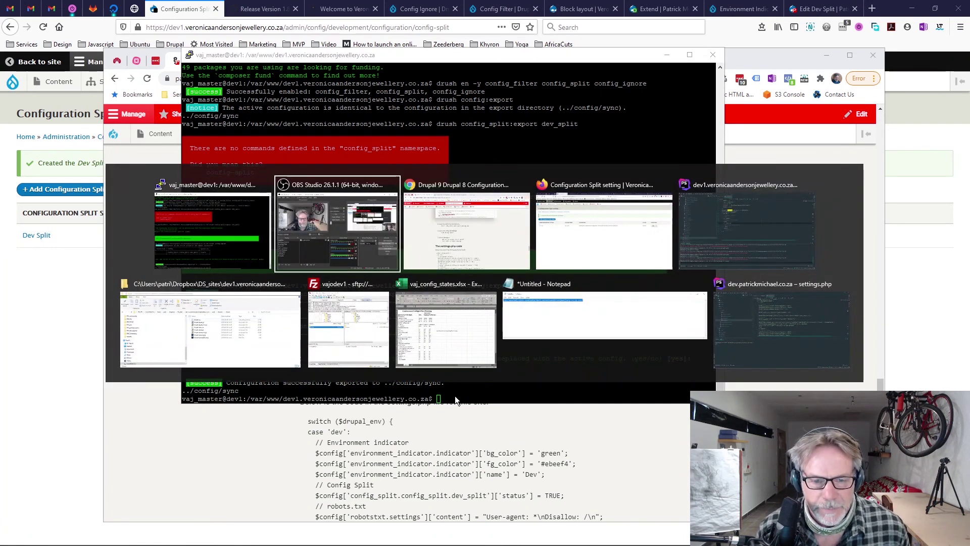
key("alt+Tab")
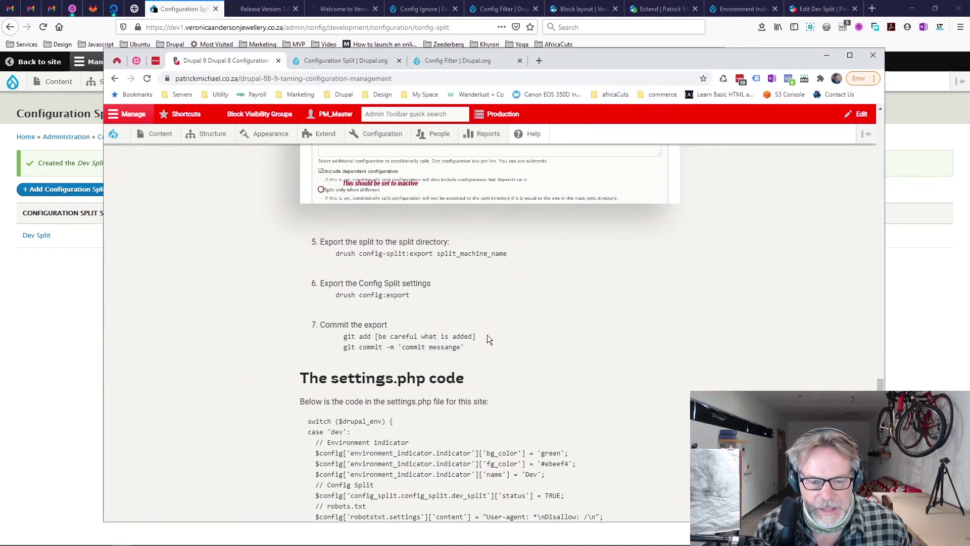
scroll(485, 333, "down", 1)
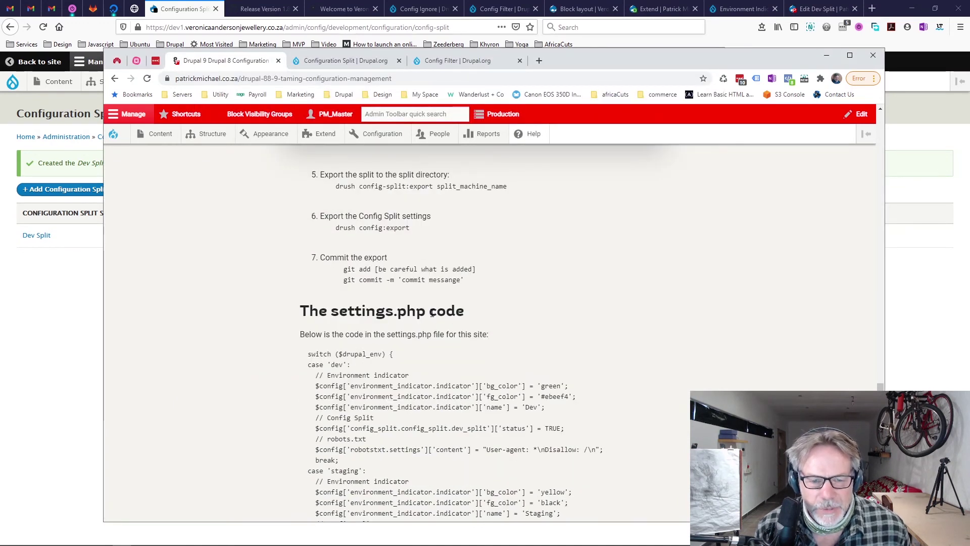
scroll(416, 310, "down", 1)
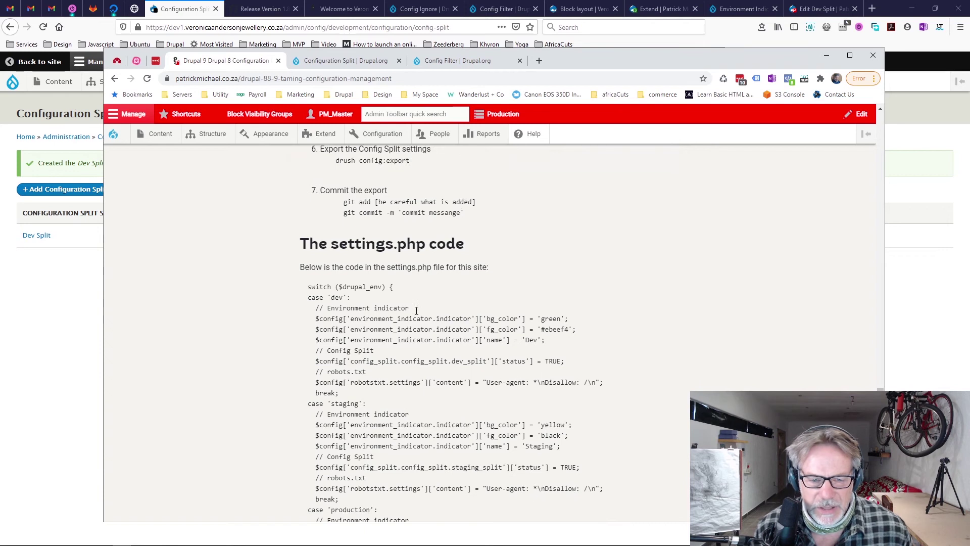
scroll(417, 315, "down", 1)
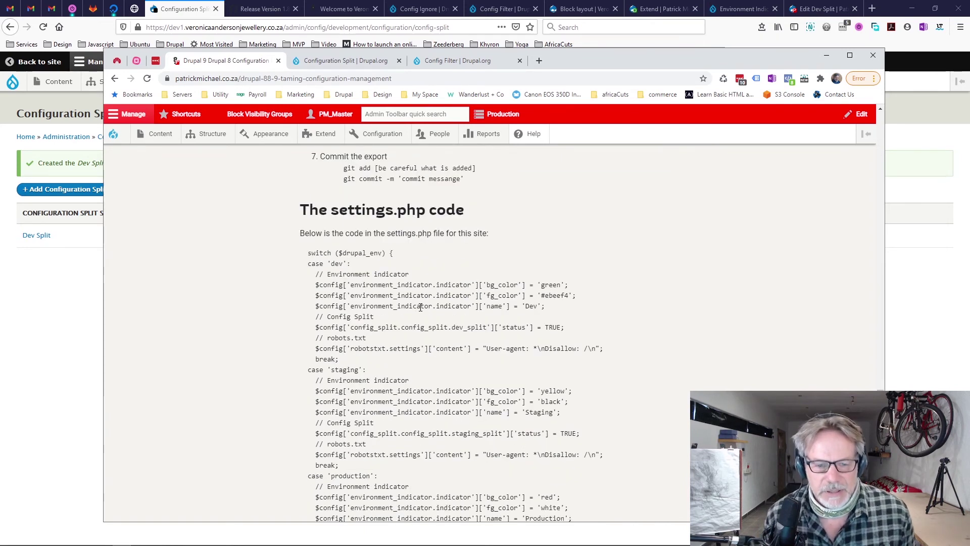
key("alt+Tab")
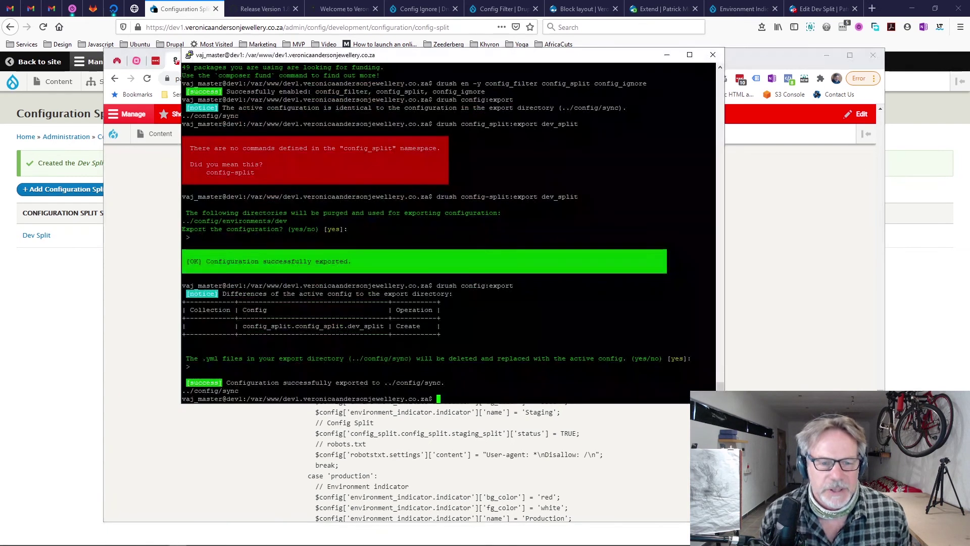
Filter the Extend module list for 'env', then open Reports > Status report showing the RobotsTxt warning.
left_click(228, 23)
left_click(236, 82)
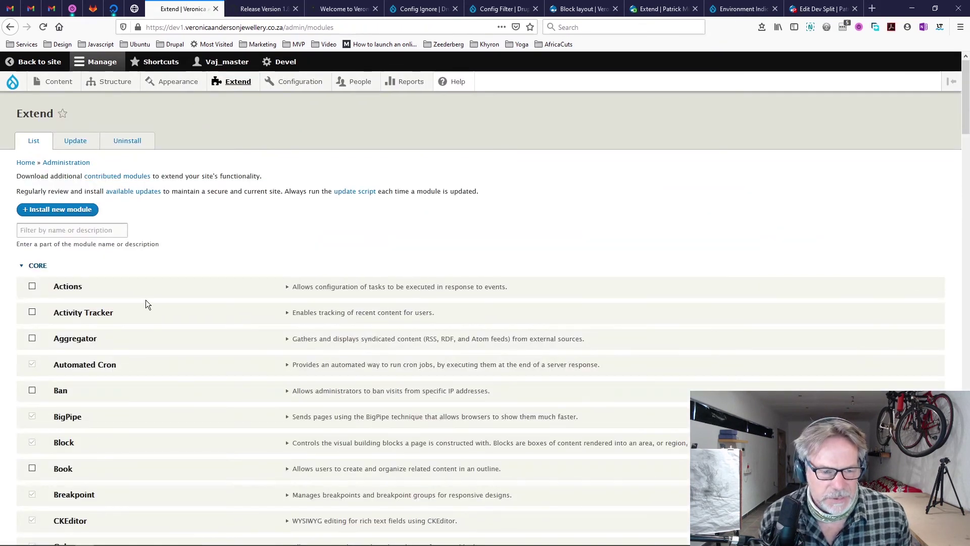
type("env")
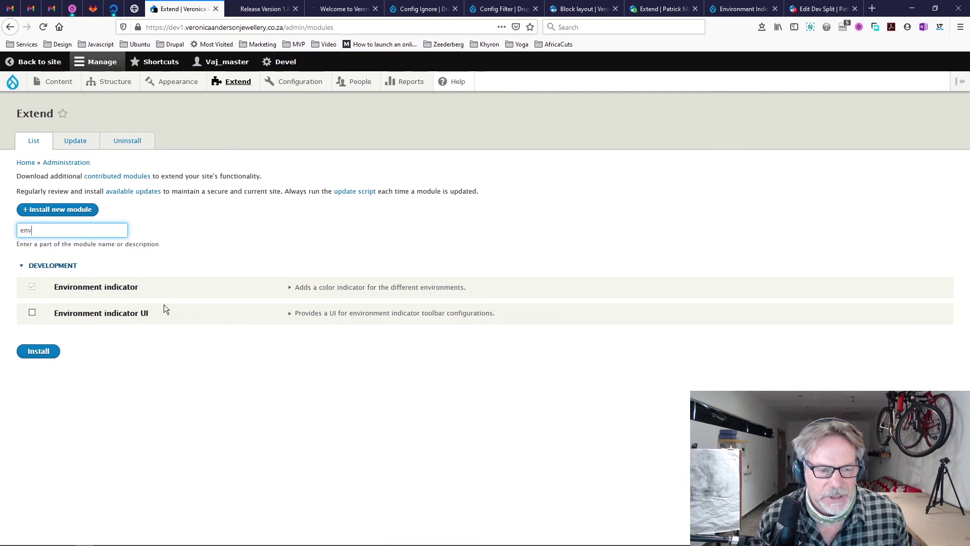
mouse_move(403, 82)
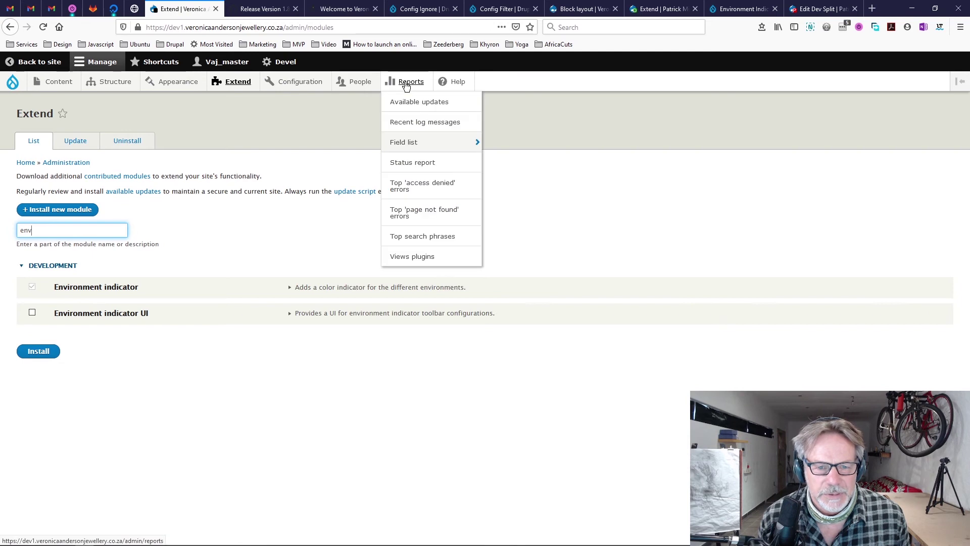
left_click(414, 170)
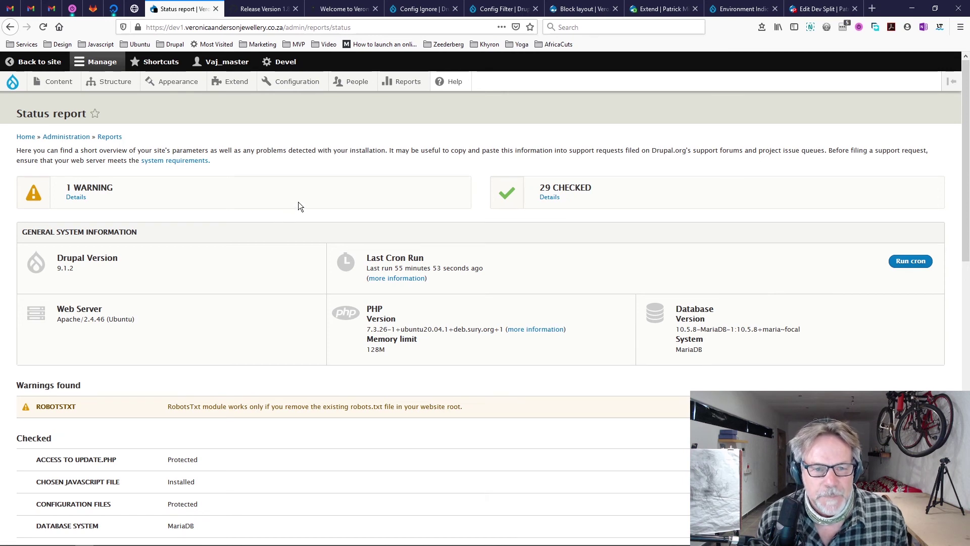
Switch from the Firefox status report to the PhpStorm window with settings.php.
key("alt+Tab")
key("alt+Tab")
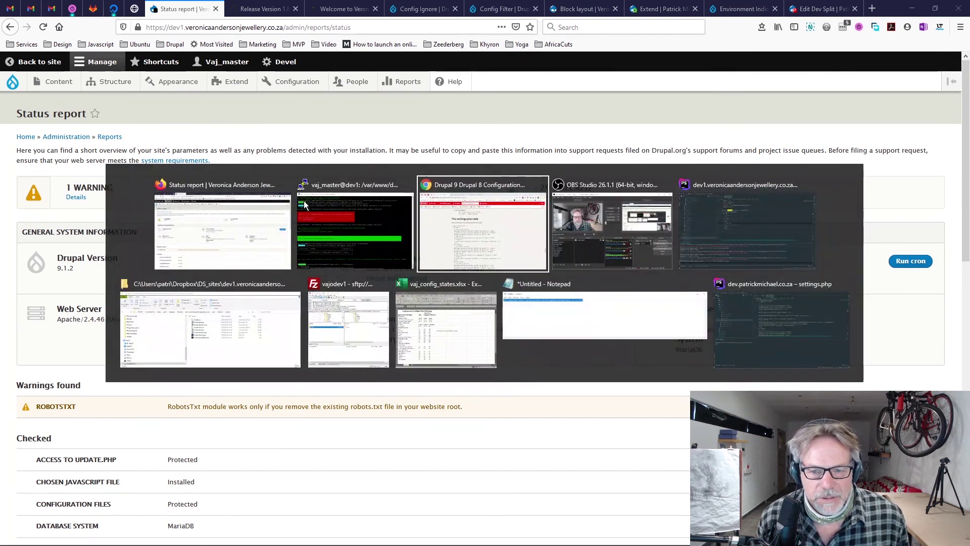
key("alt+Tab")
key("alt+Tab")
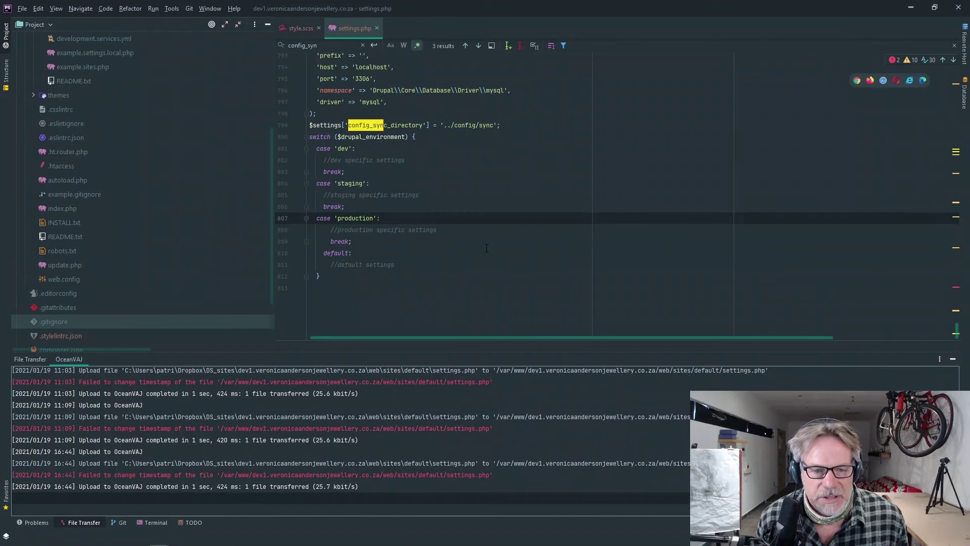
Copy the article's green Dev environment indicator lines into settings.php's dev case.
left_click(384, 161)
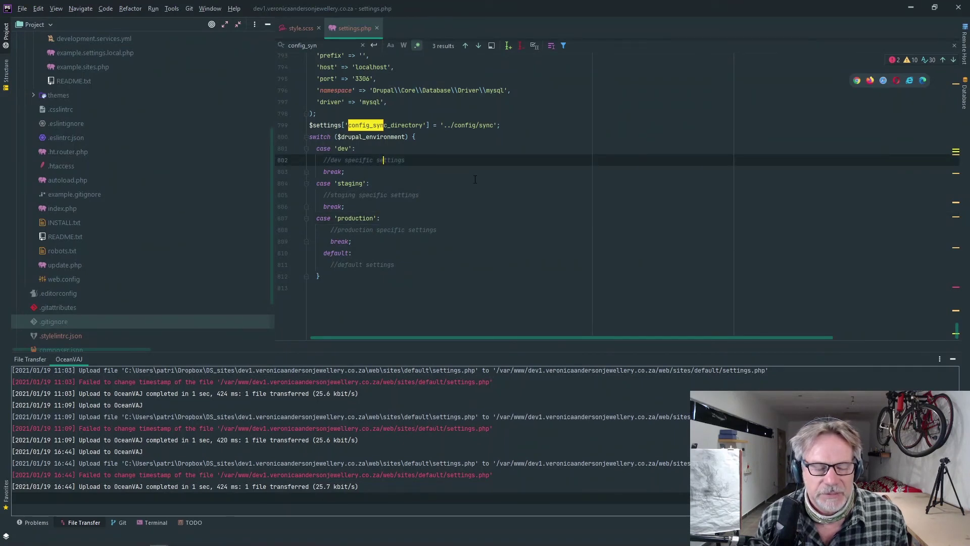
key("alt+Tab")
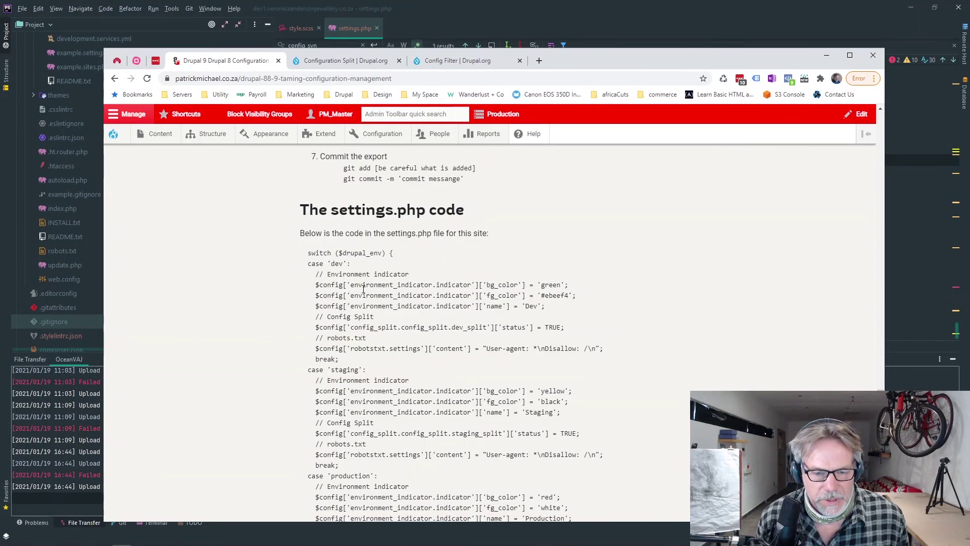
left_click_drag(316, 274, 506, 311)
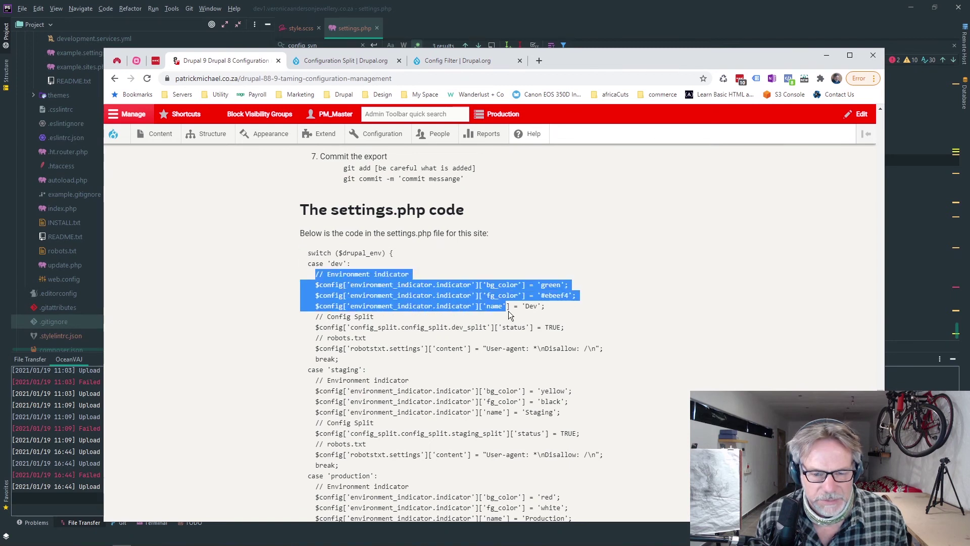
key("ctrl+c")
key("alt+Tab")
key("ctrl+v")
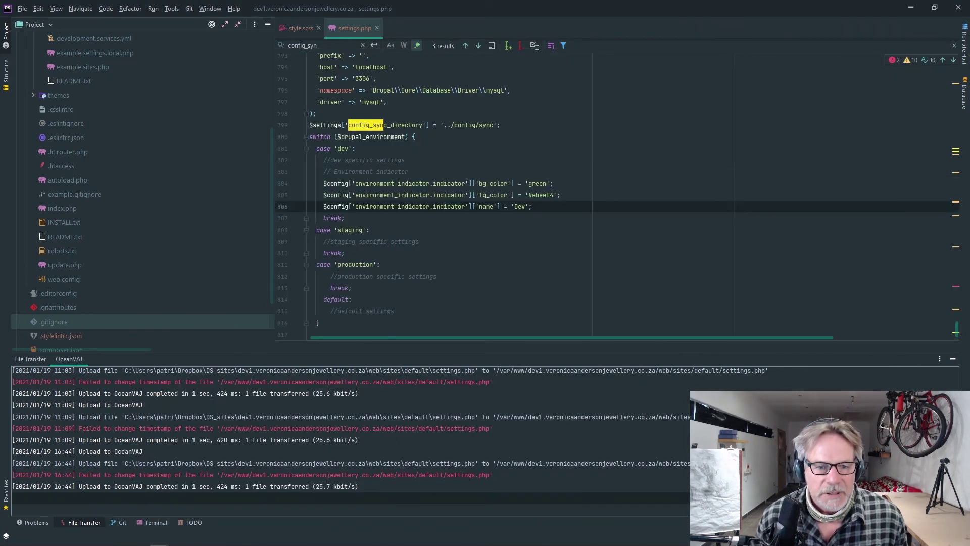
Add the dev_split enable and disallow-all robots.txt lines beneath the Dev name line.
key("alt+Tab")
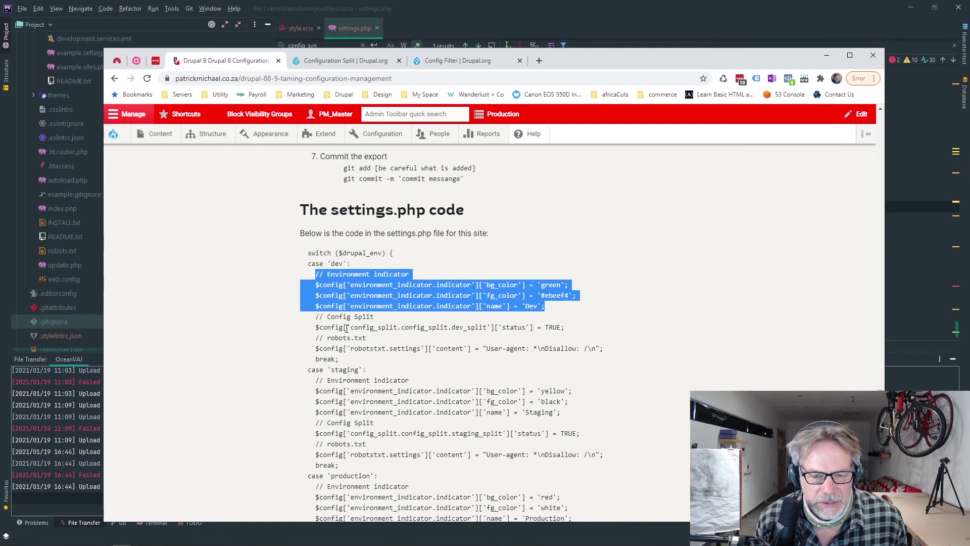
left_click_drag(317, 317, 606, 350)
key("alt+Tab")
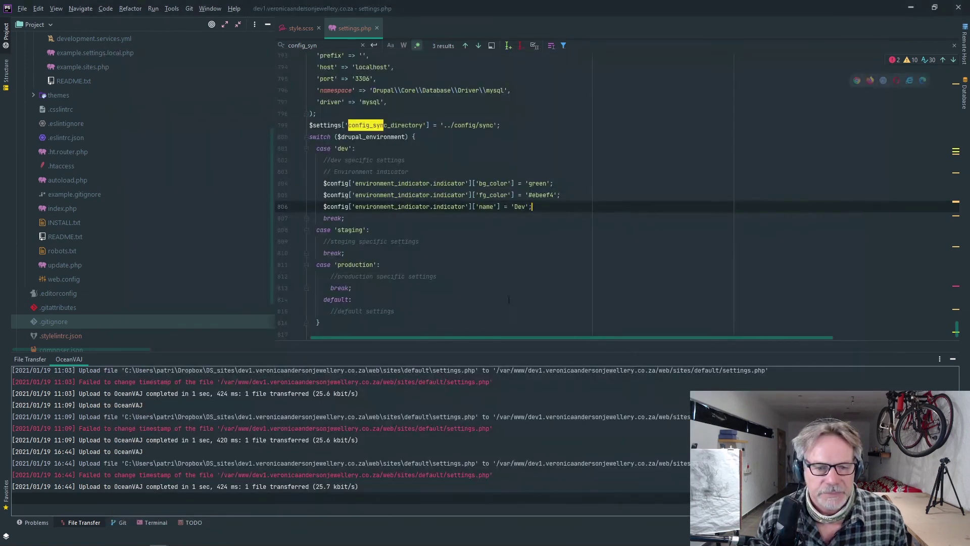
left_click(546, 206)
key("Return")
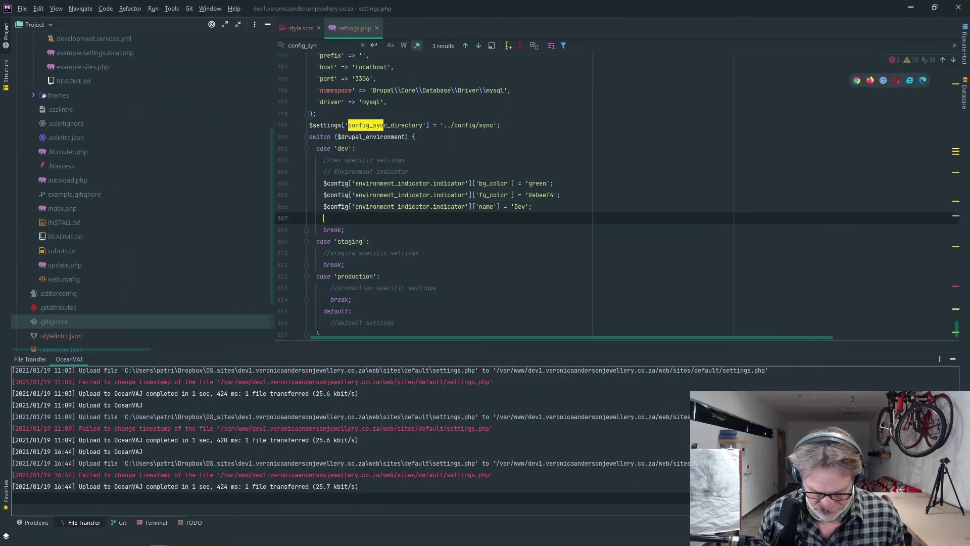
key("ctrl+v")
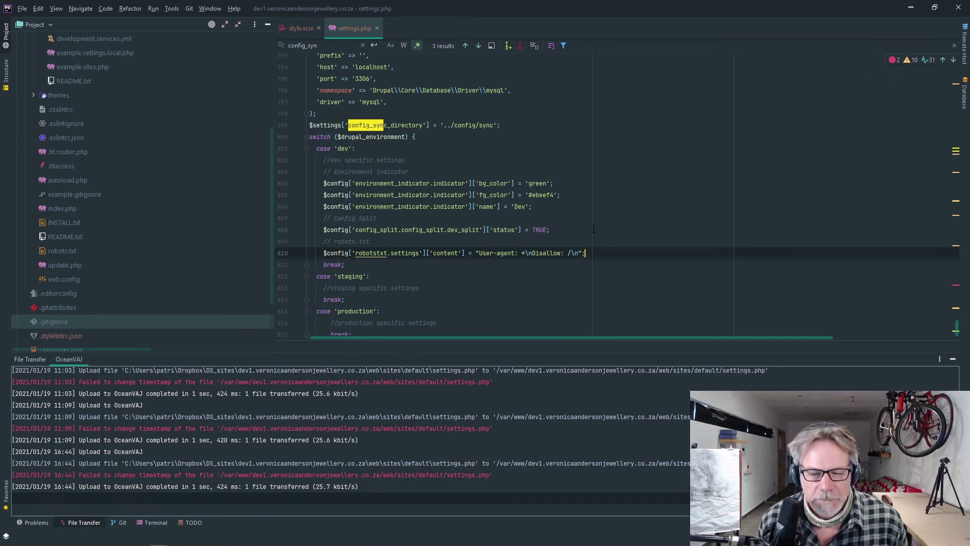
key("alt+Tab")
key("alt+Tab")
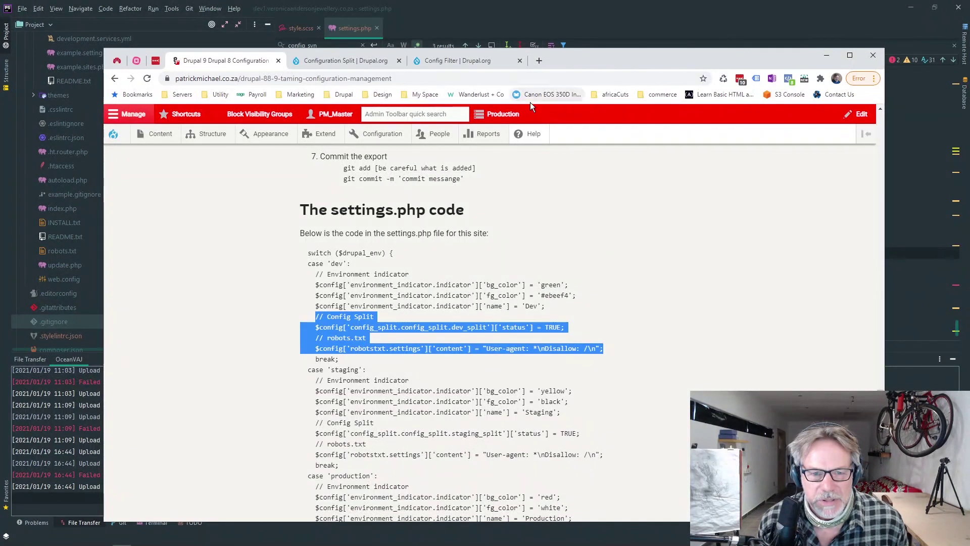
key("alt+Tab")
key("alt+Tab")
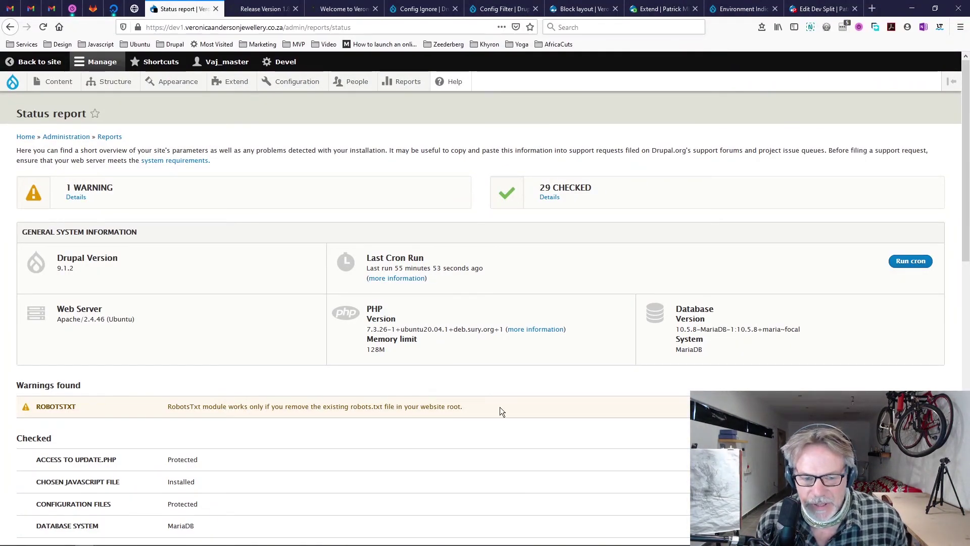
Delete web/robots.txt on the server with rm.
key("alt+Tab")
key("alt+Tab")
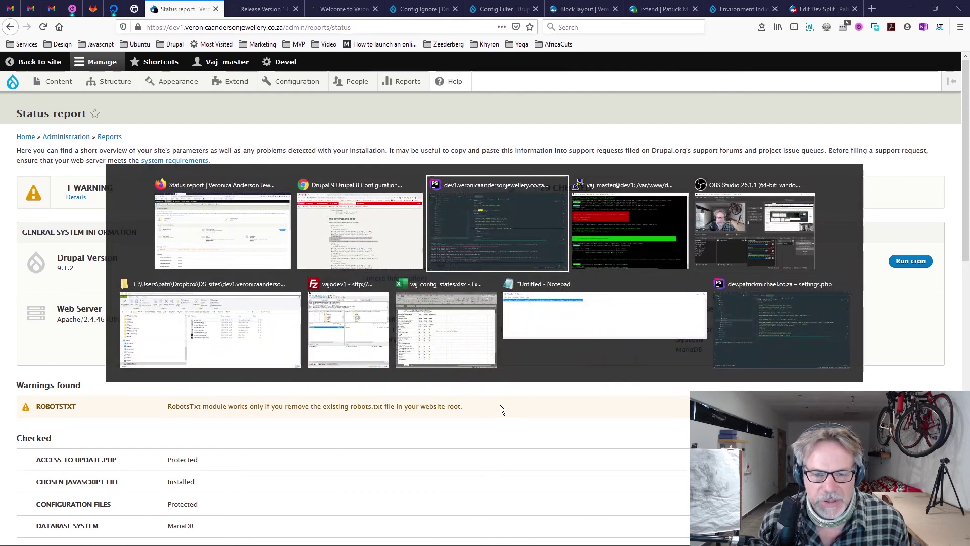
key("alt+Tab")
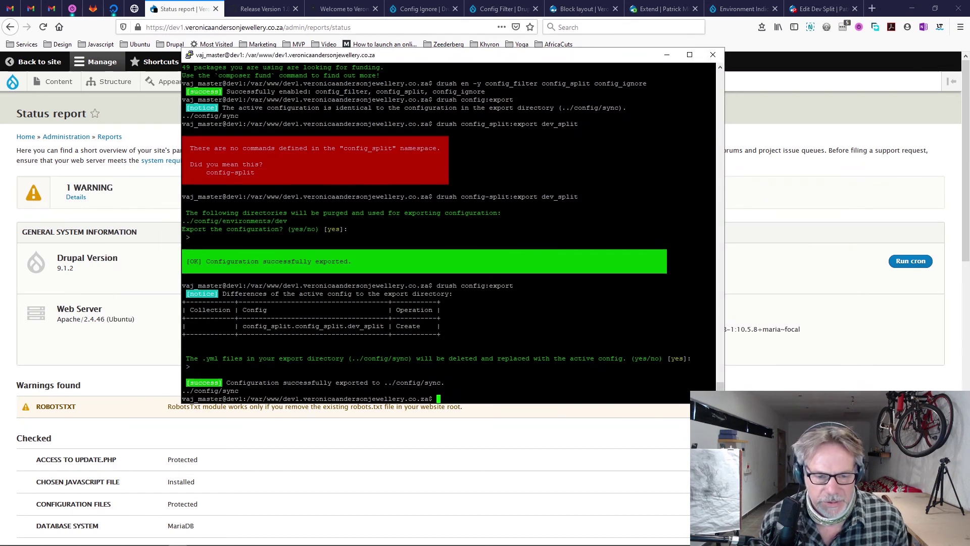
type("rm web/rob")
key("Tab")
key("Return")
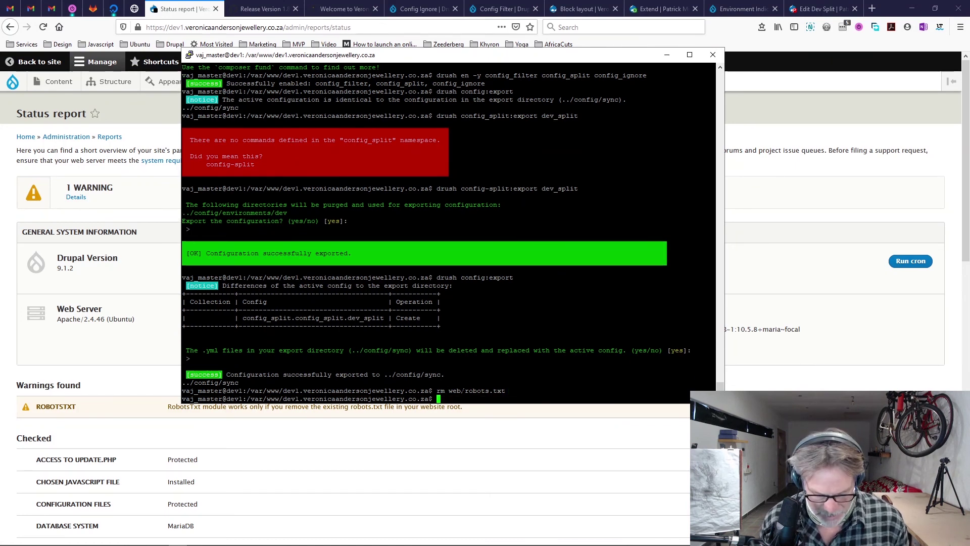
Loosen settings.php permissions with sudo chmod 775 and re-upload it from PhpStorm.
type("sudo ")
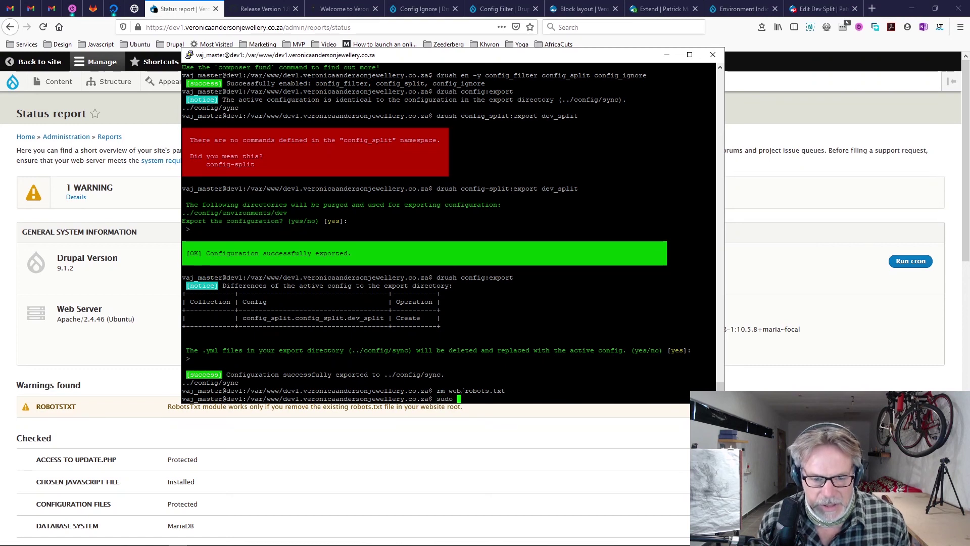
type("cno")
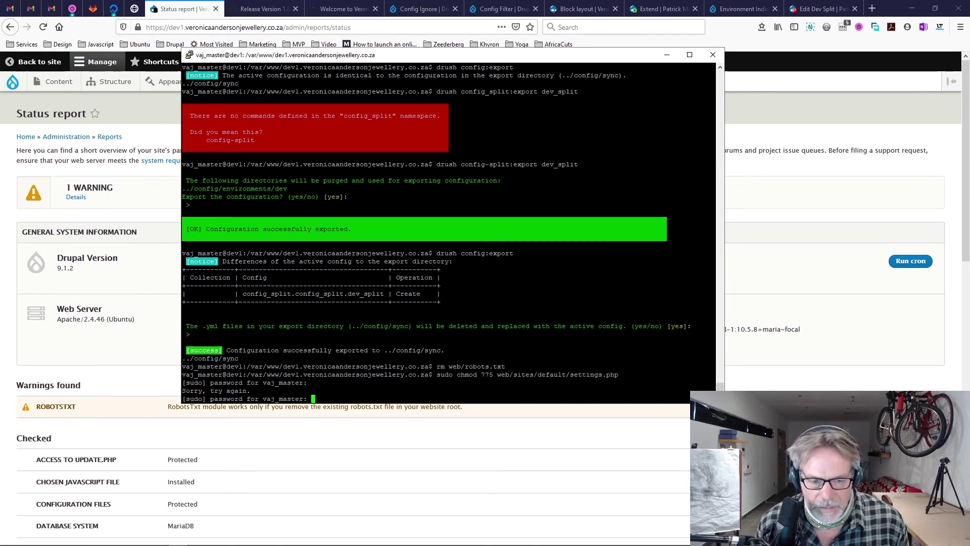
key("Return")
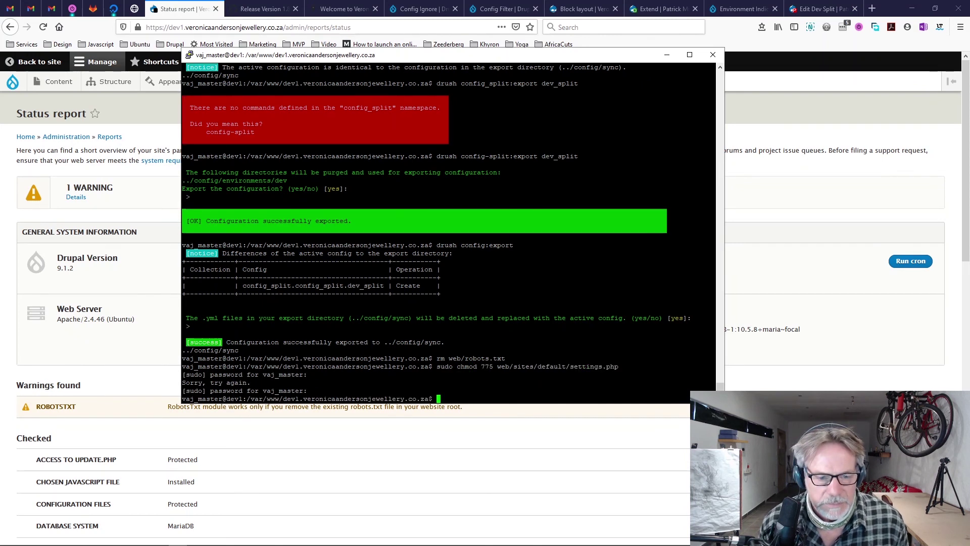
key("alt+Tab")
key("alt+Tab")
key("alt+Tab")
key("ctrl+s")
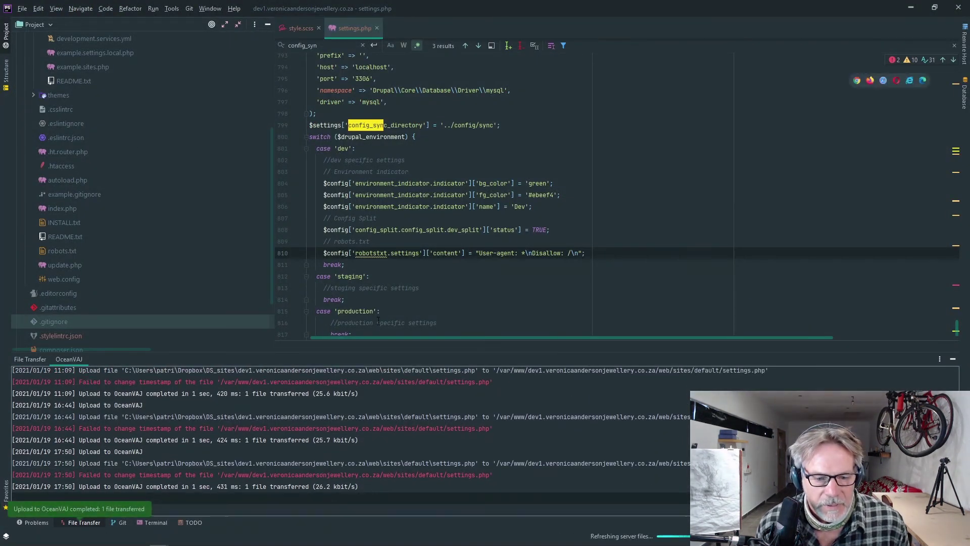
key("alt+Tab")
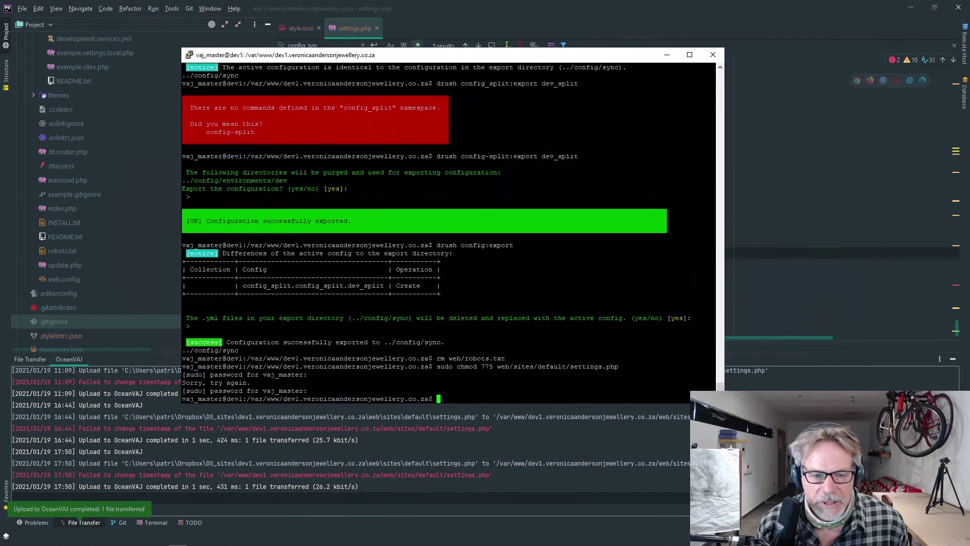
Rebuild the Drupal cache with drush cr.
type("drush cr")
key("Return")
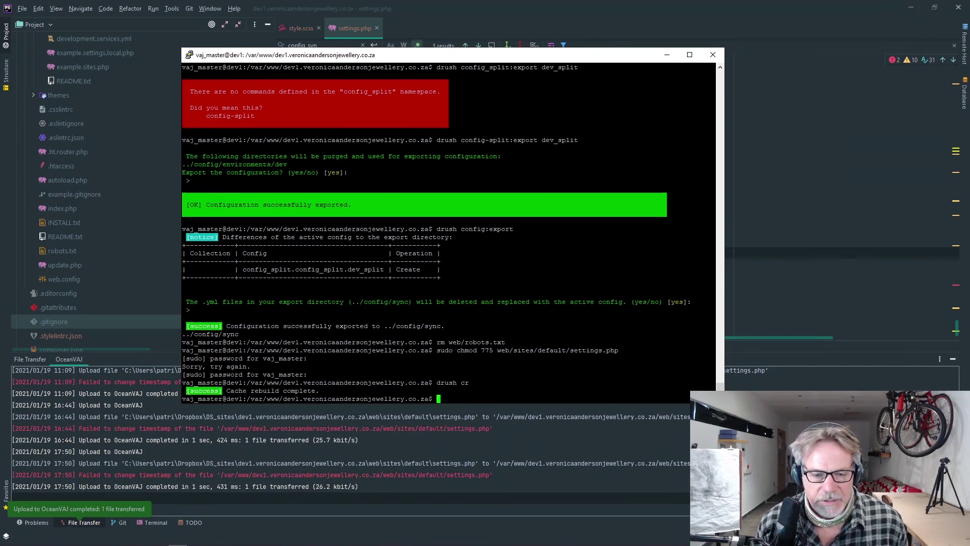
key("alt+Tab")
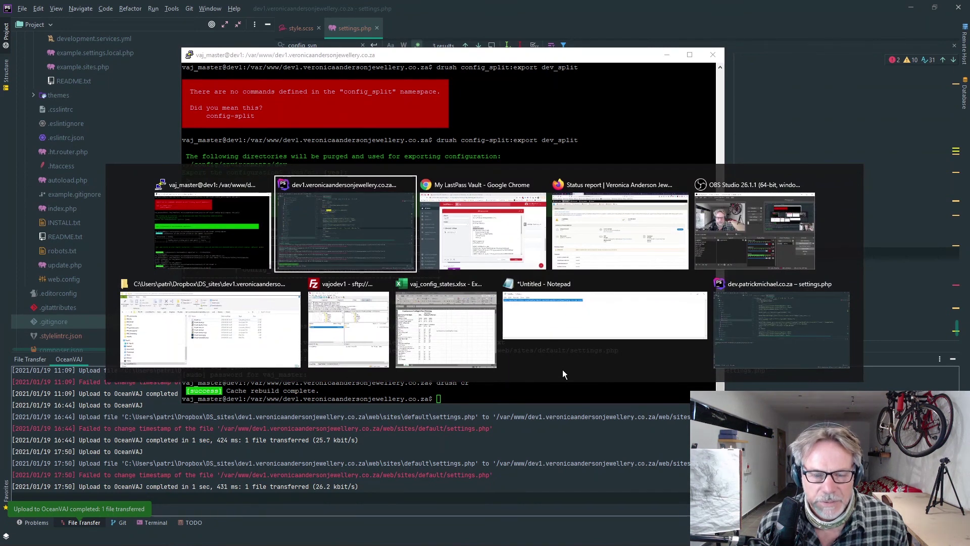
key("alt+Tab")
key("alt+Tab")
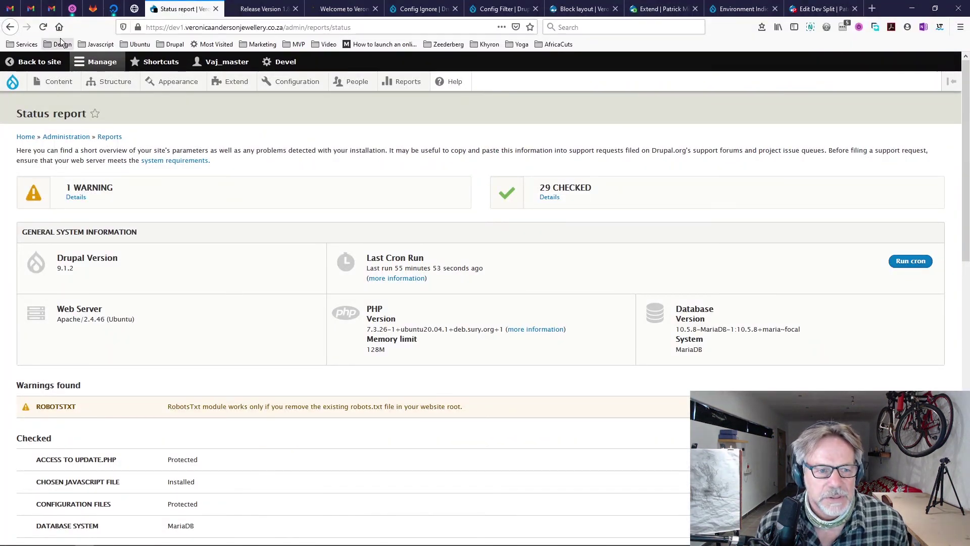
Reload the now warning-free status report, then open Configuration synchronization showing Dev Split in use.
left_click(43, 27)
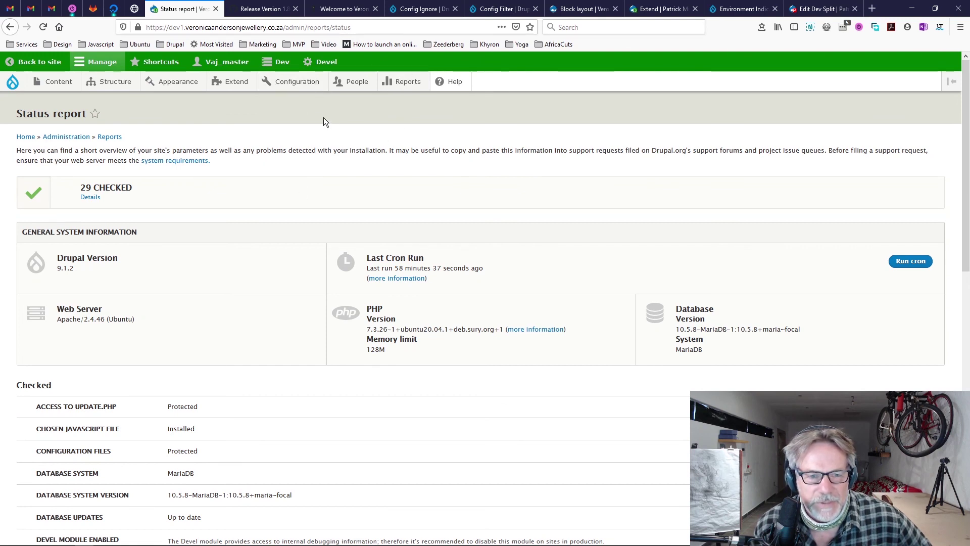
mouse_move(296, 85)
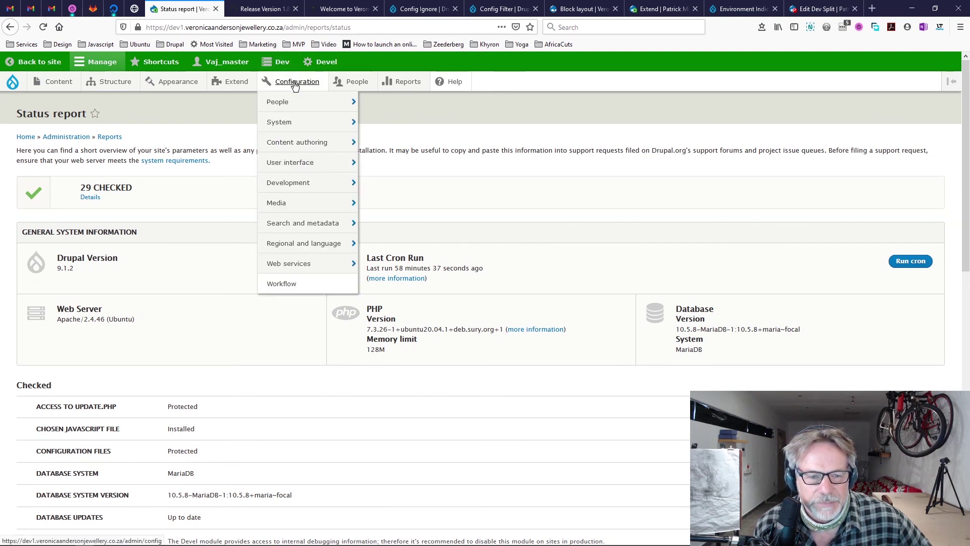
mouse_move(296, 228)
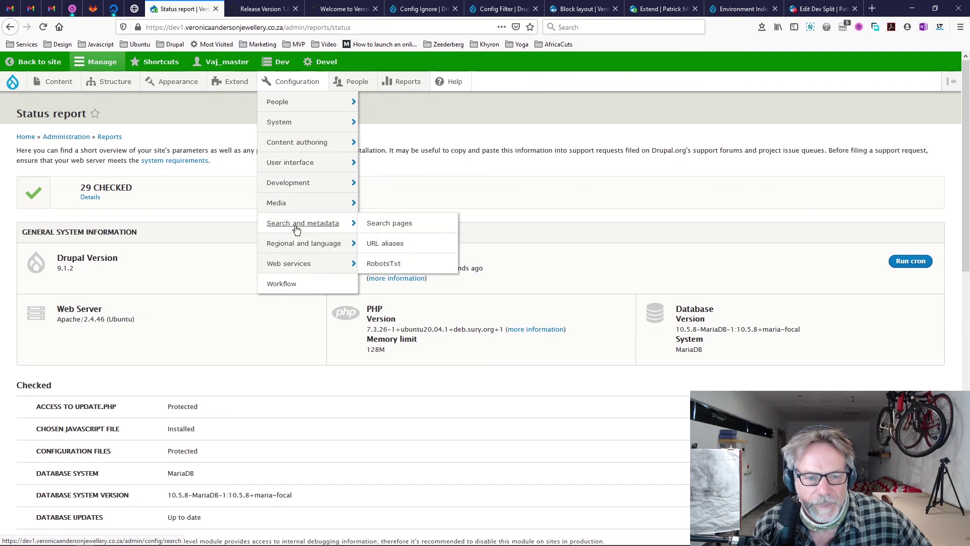
mouse_move(287, 191)
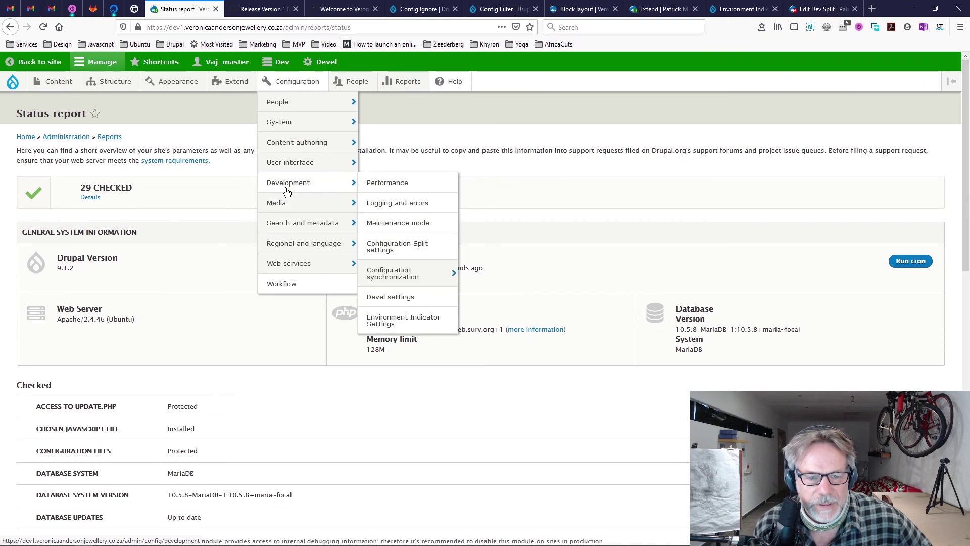
left_click(399, 295)
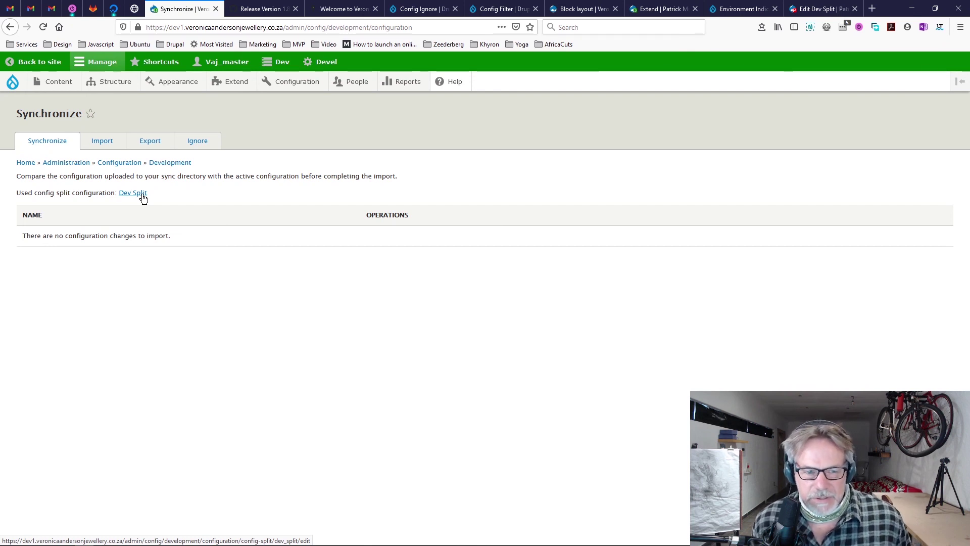
Filter the Extend module list for 'dev' to check Devel modules, then clear the filter.
left_click(233, 86)
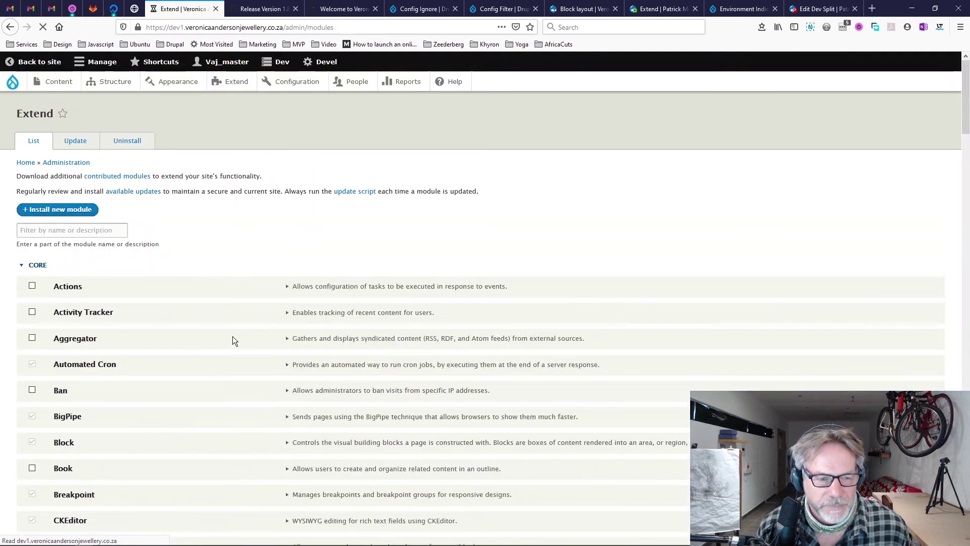
left_click(105, 230)
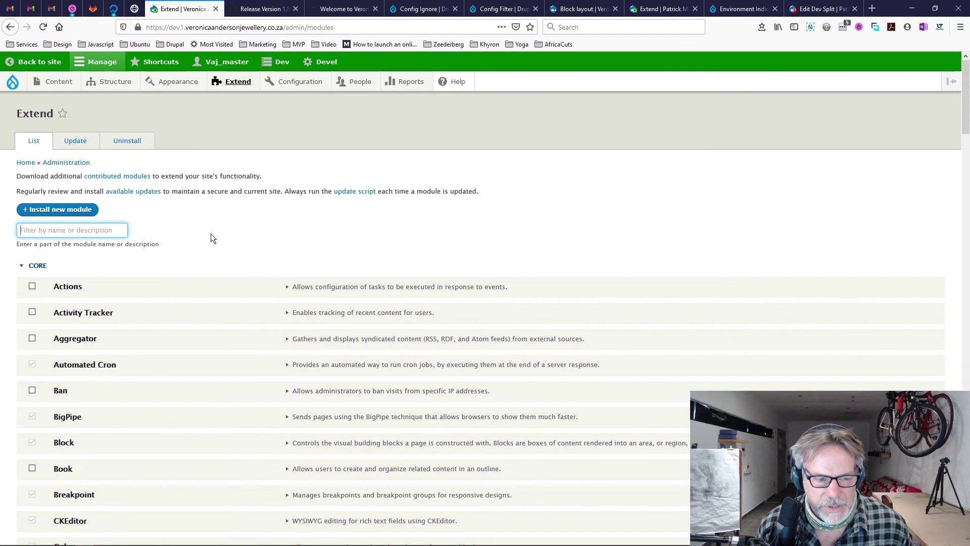
type("dev")
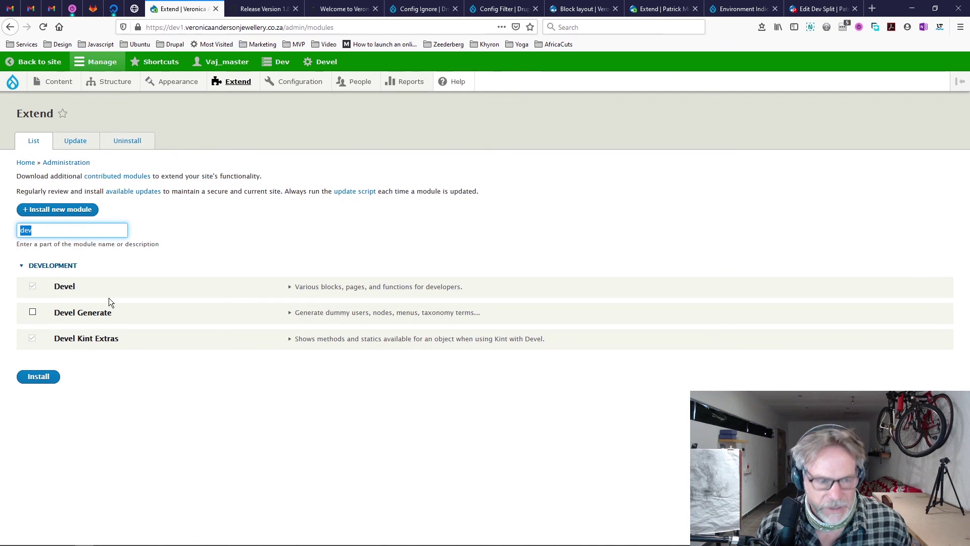
key("BackSpace")
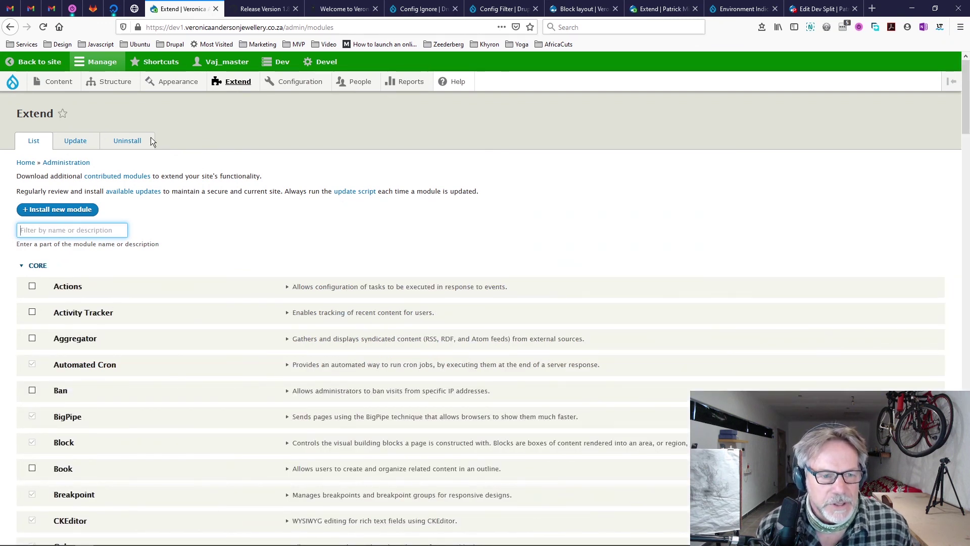
mouse_move(117, 84)
mouse_move(112, 246)
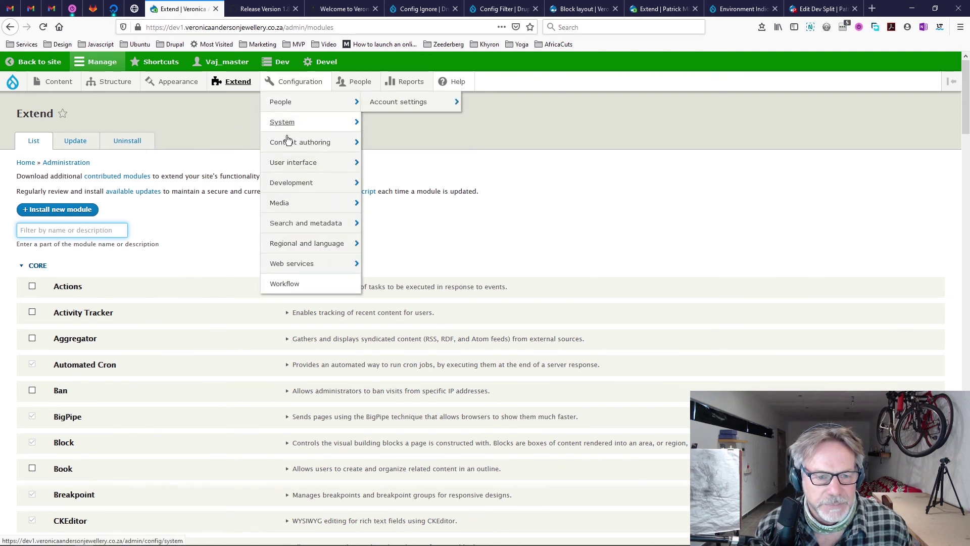
Review Performance settings, then open Logging and errors (all messages shown, 1000 log entries kept).
mouse_move(289, 183)
left_click(453, 184)
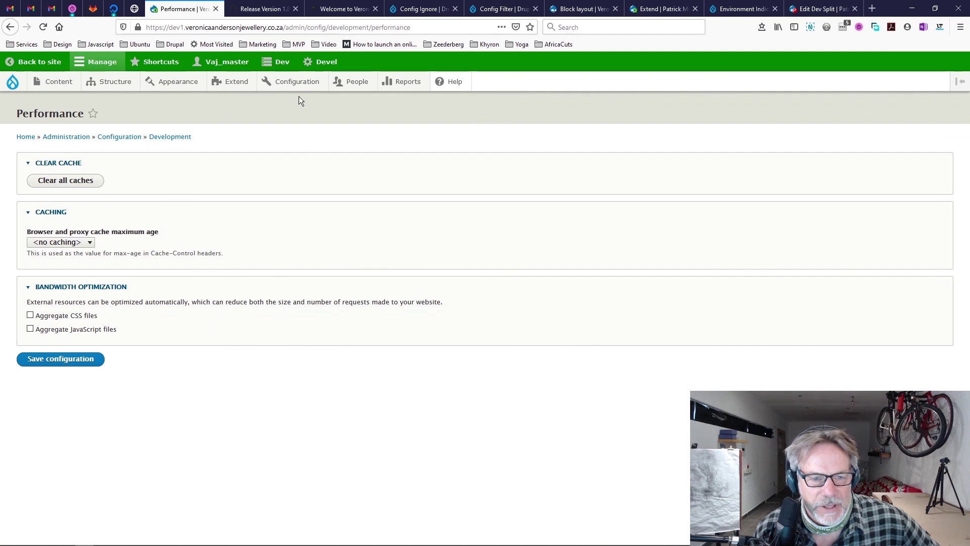
mouse_move(298, 90)
mouse_move(279, 186)
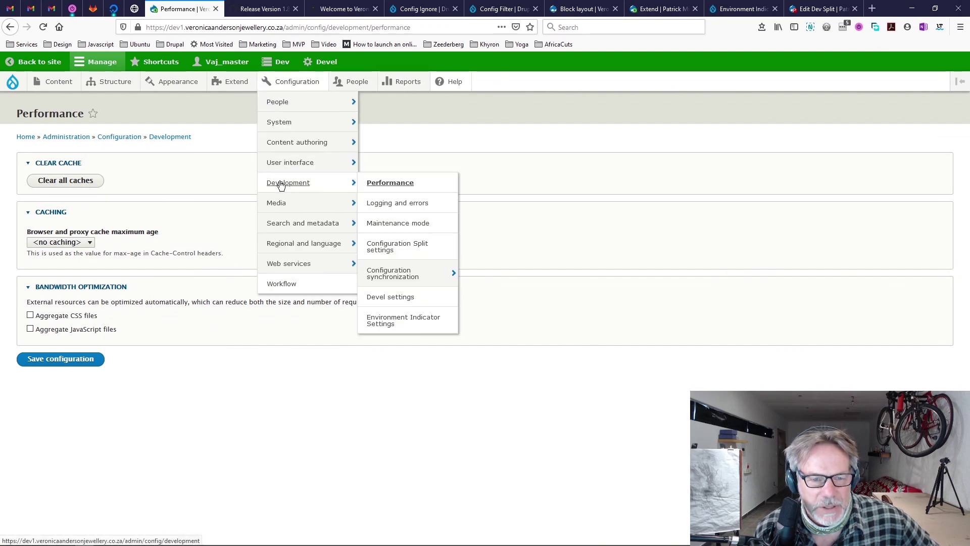
left_click(394, 204)
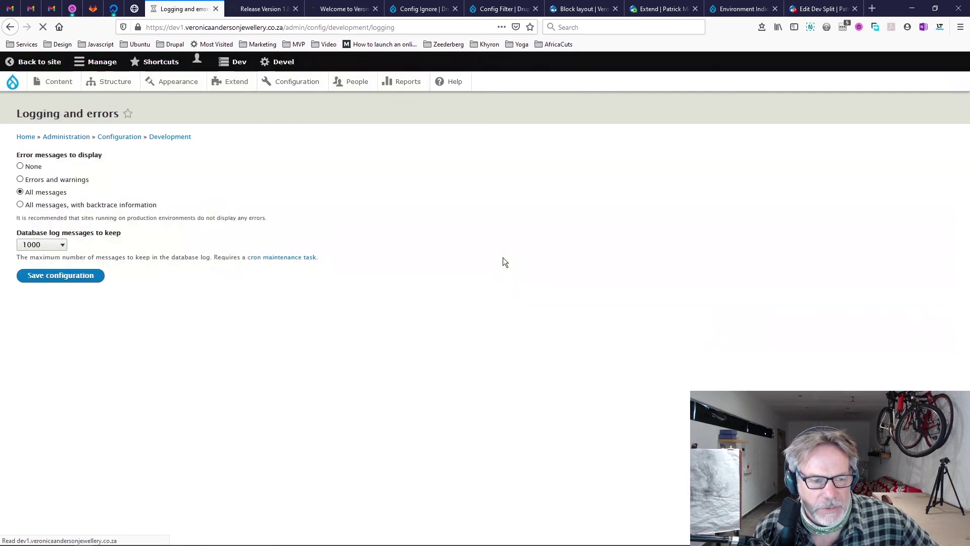